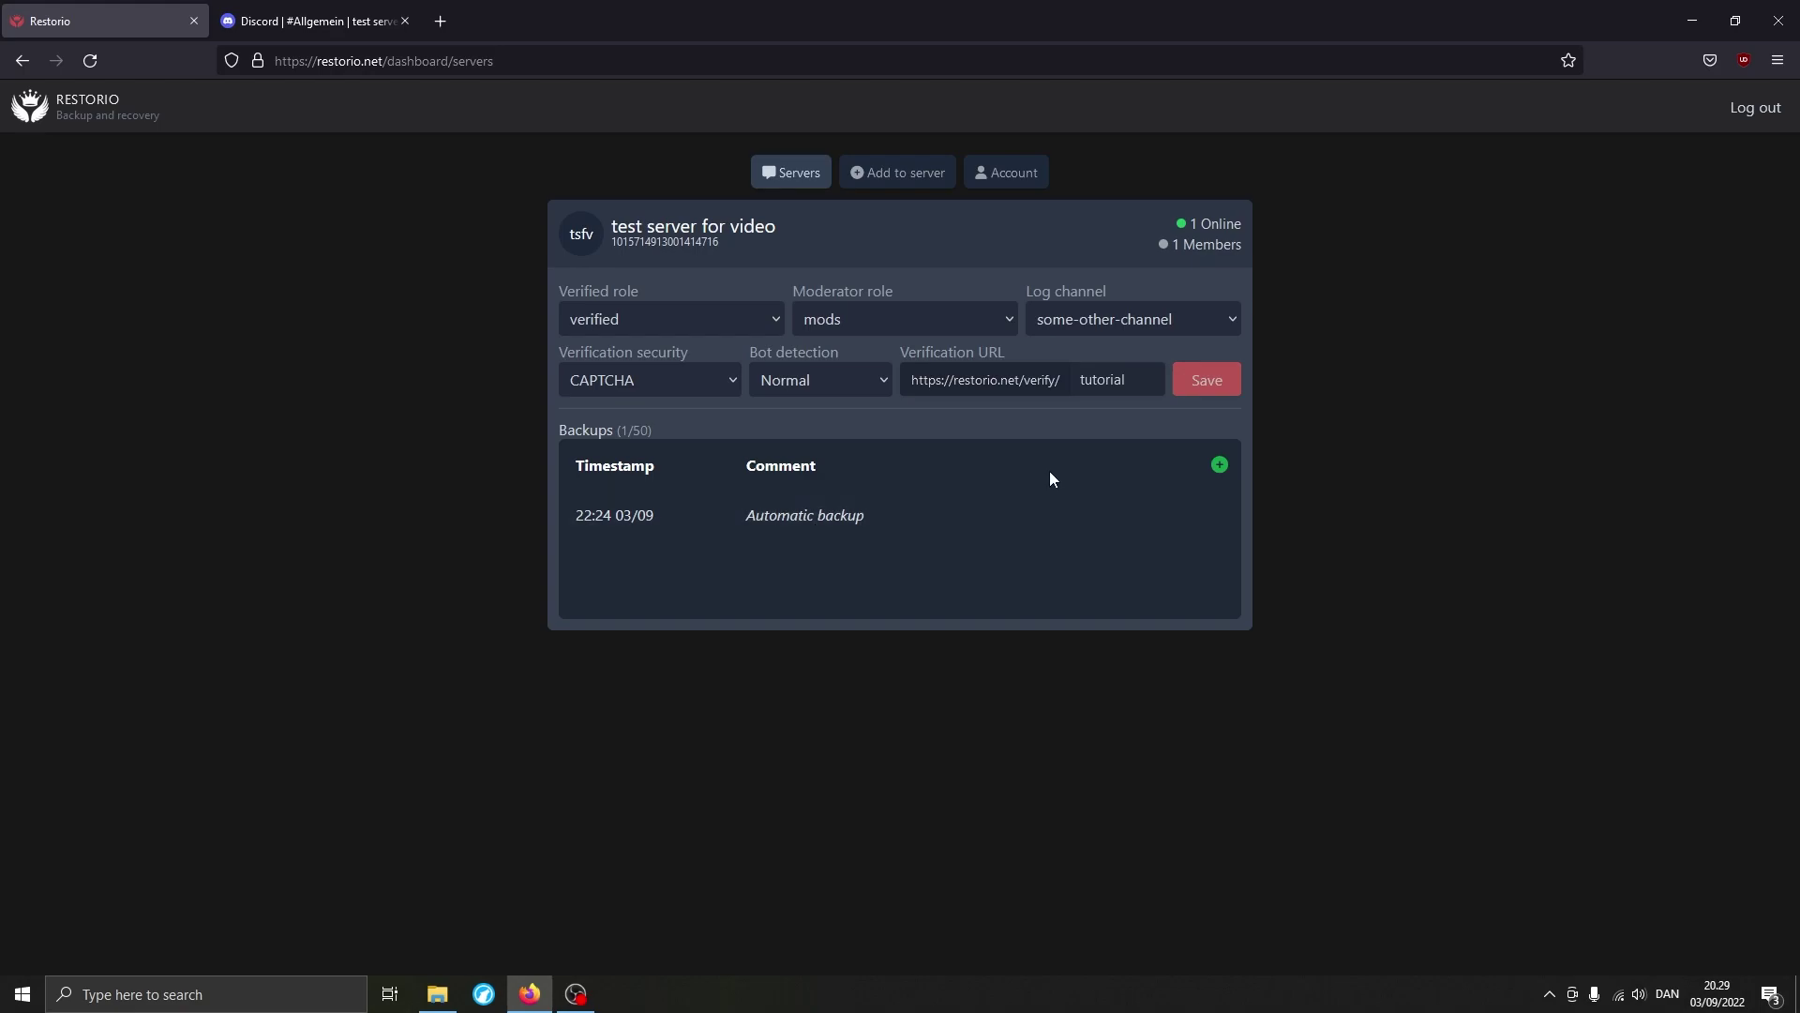
Create a new manual backup of the test server with the comment 'test comment'.
left_click(1202, 469)
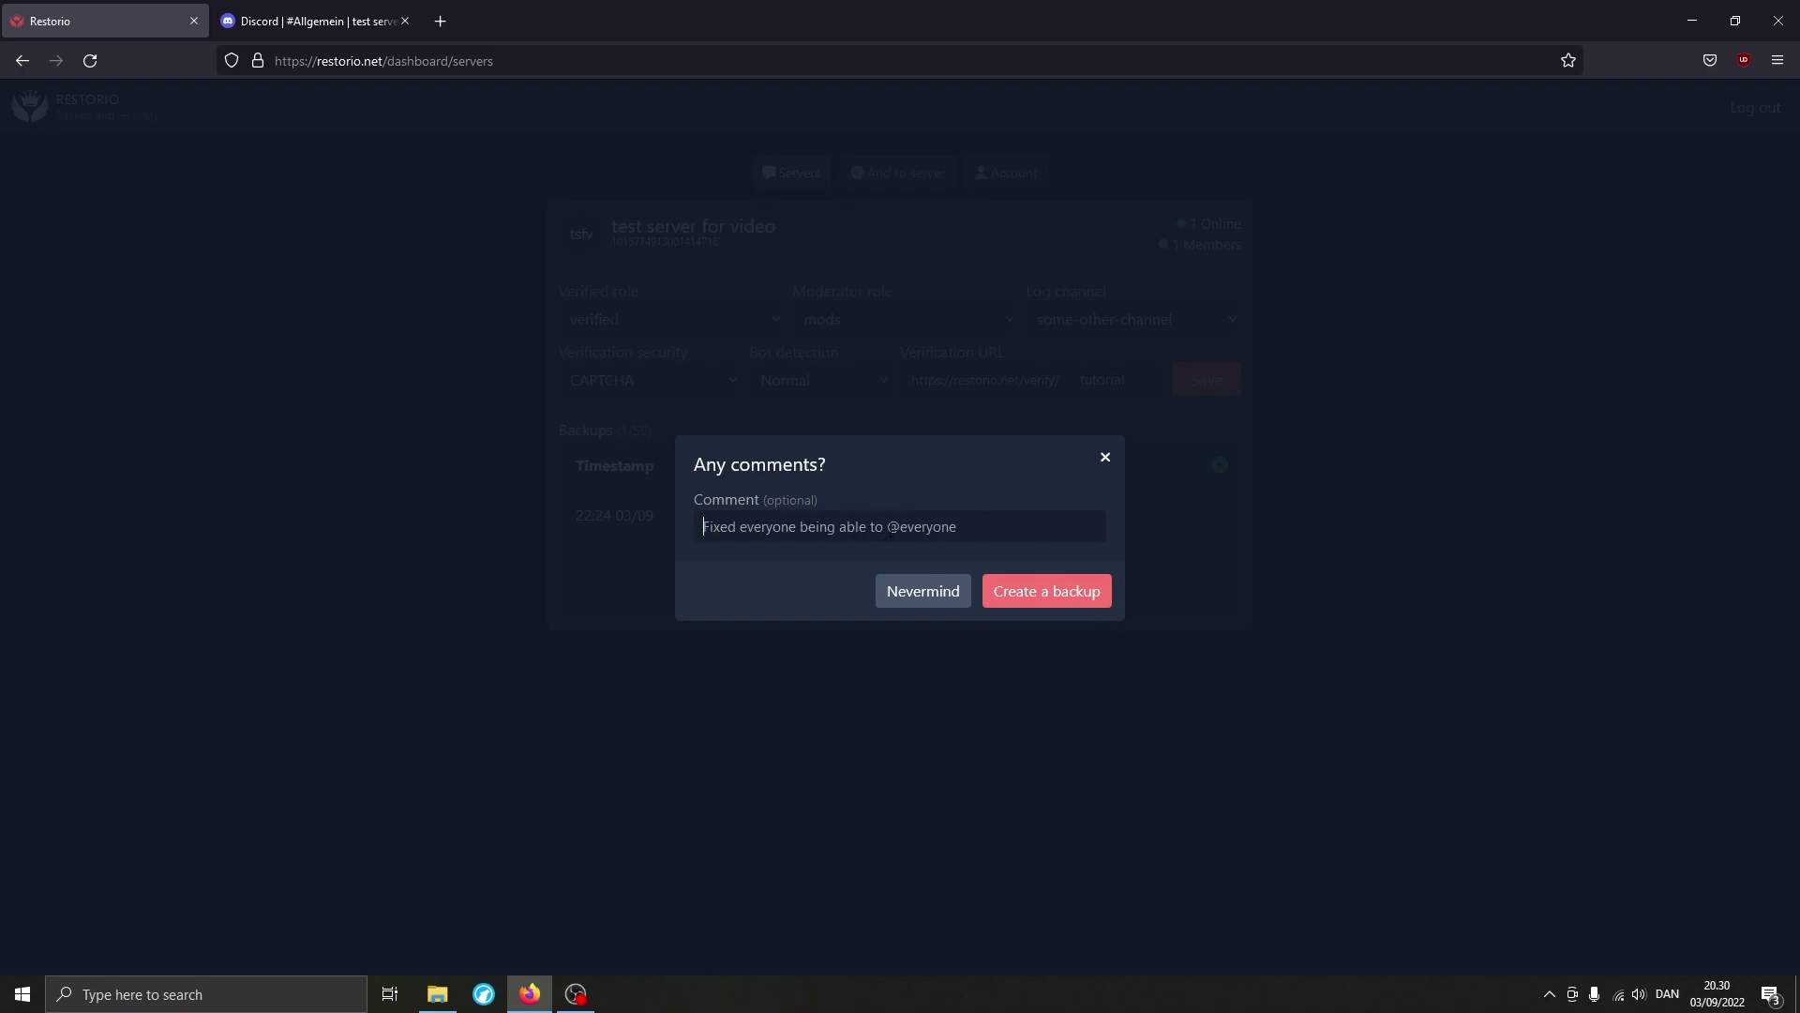
key("ctrl+a")
type("test comment")
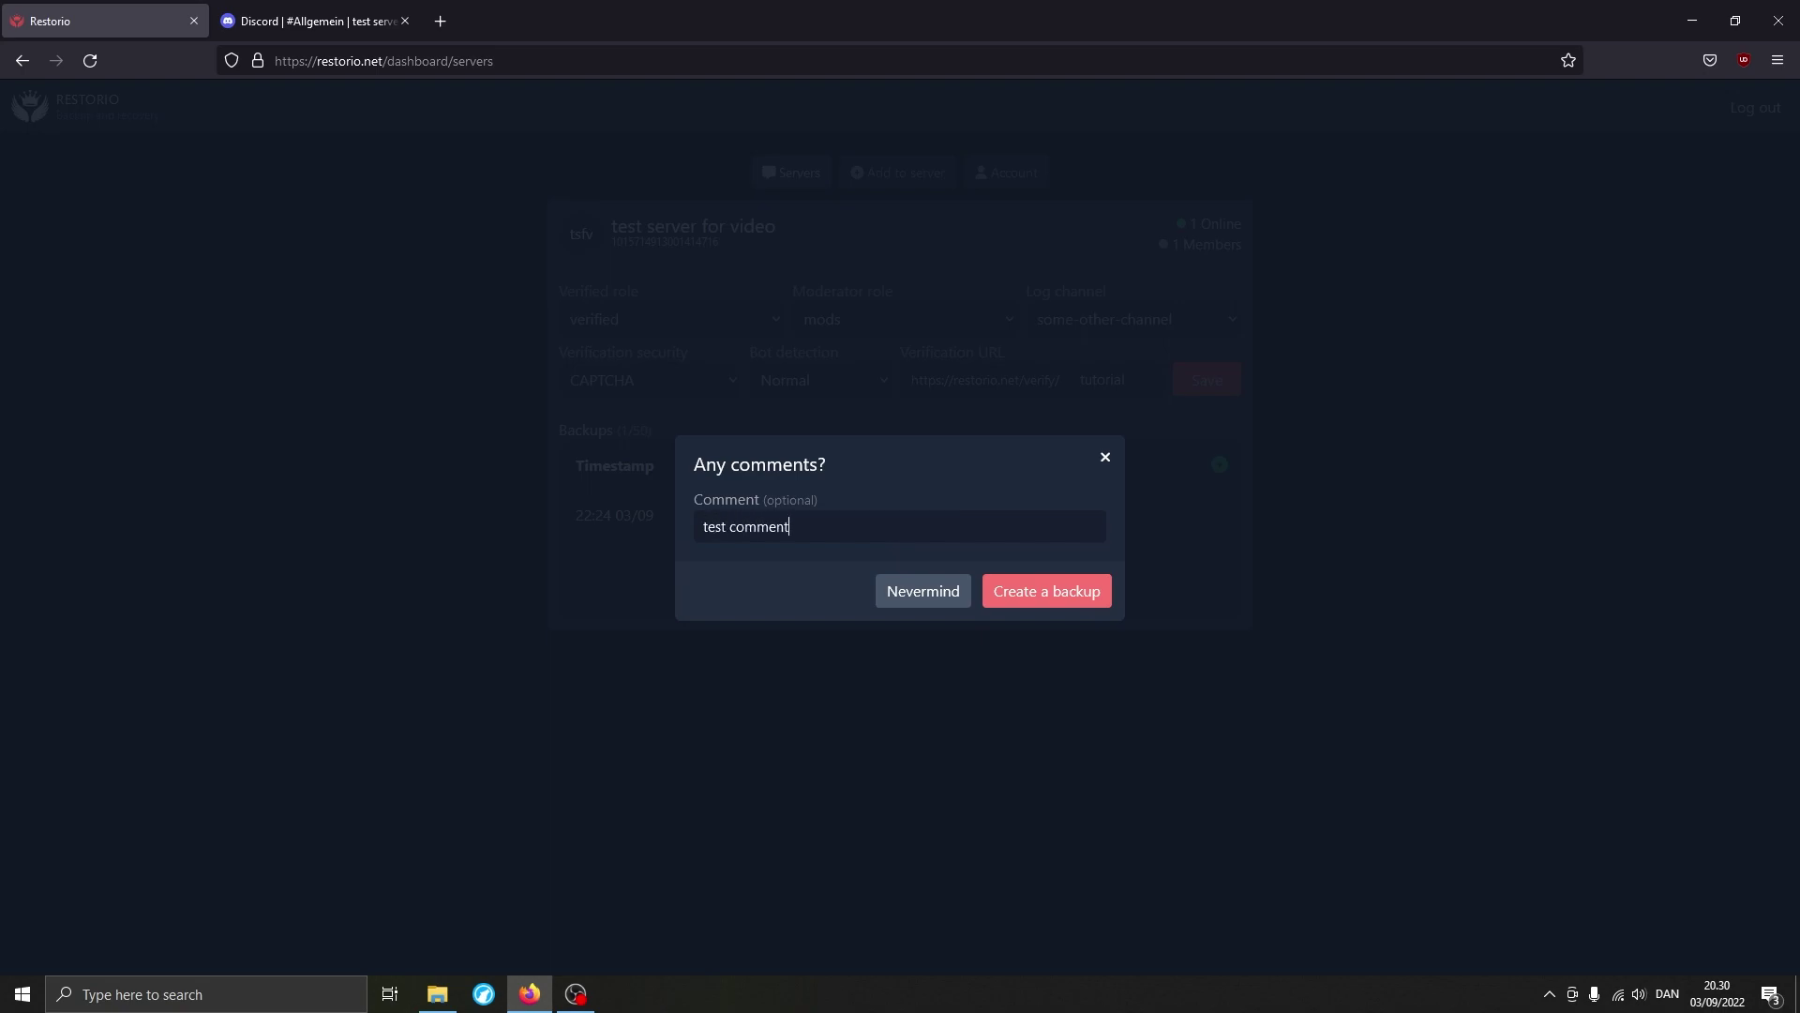
left_click(1067, 586)
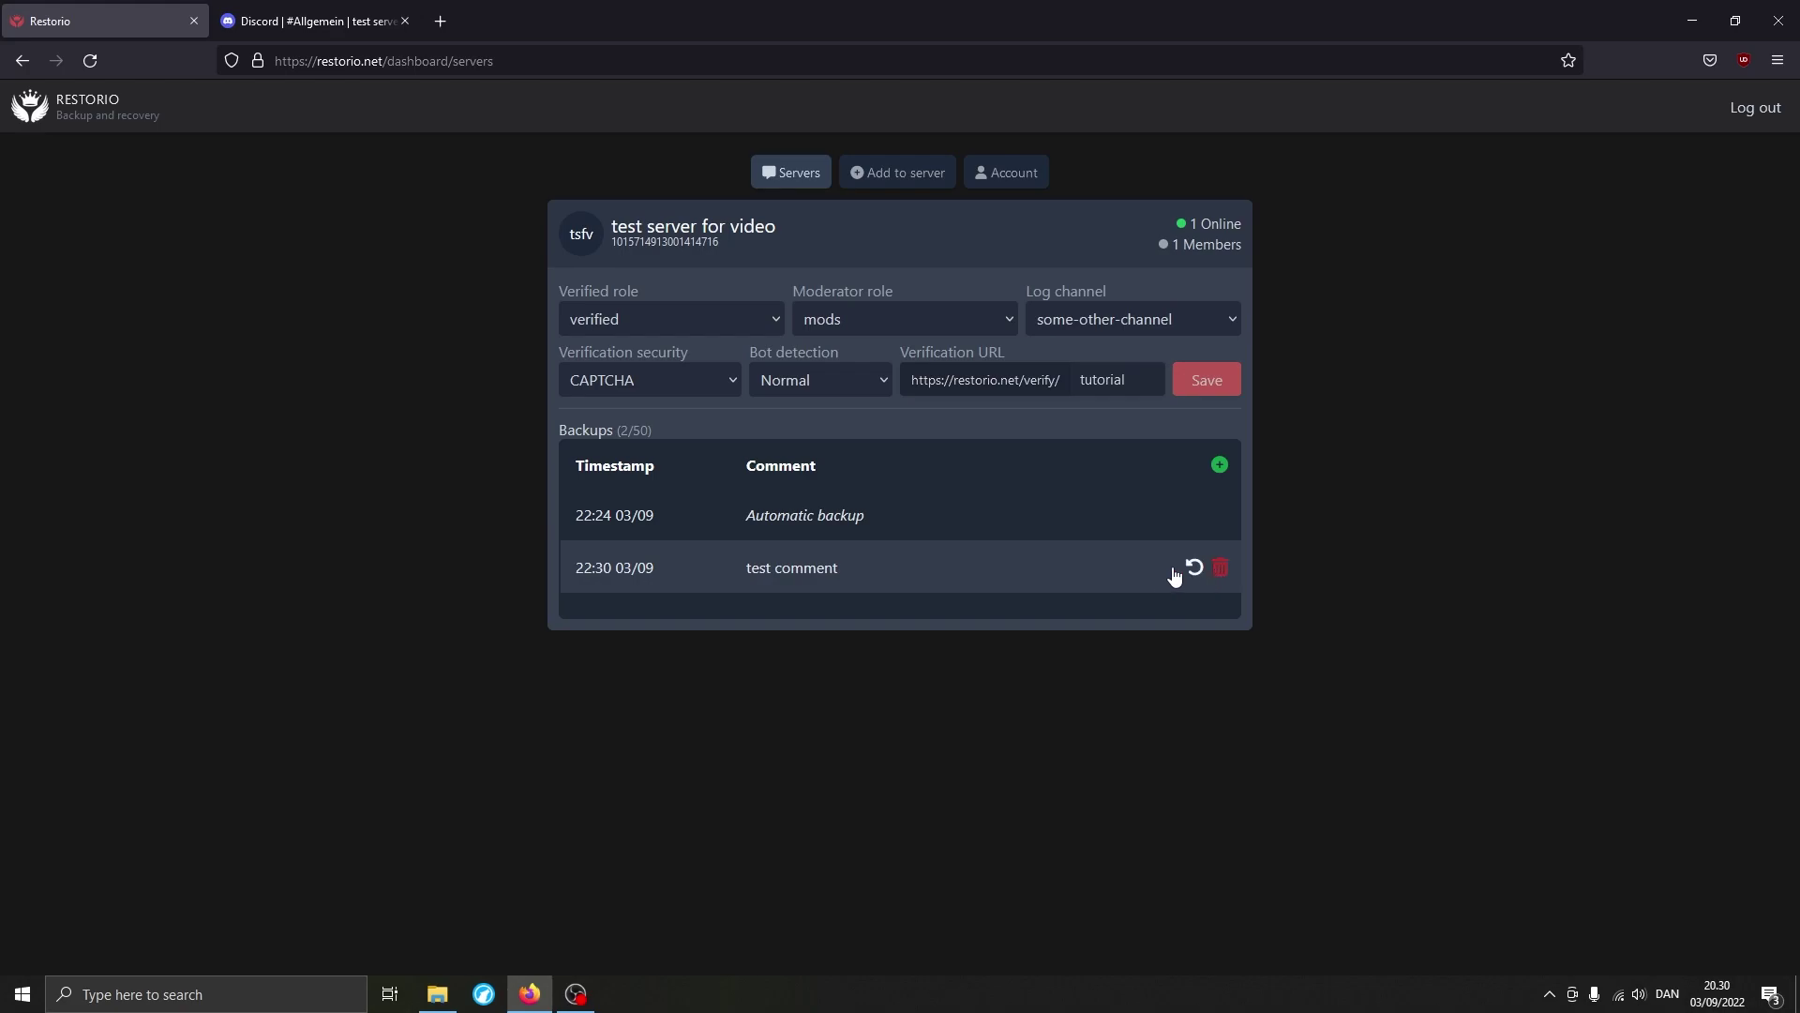
left_click(1080, 572)
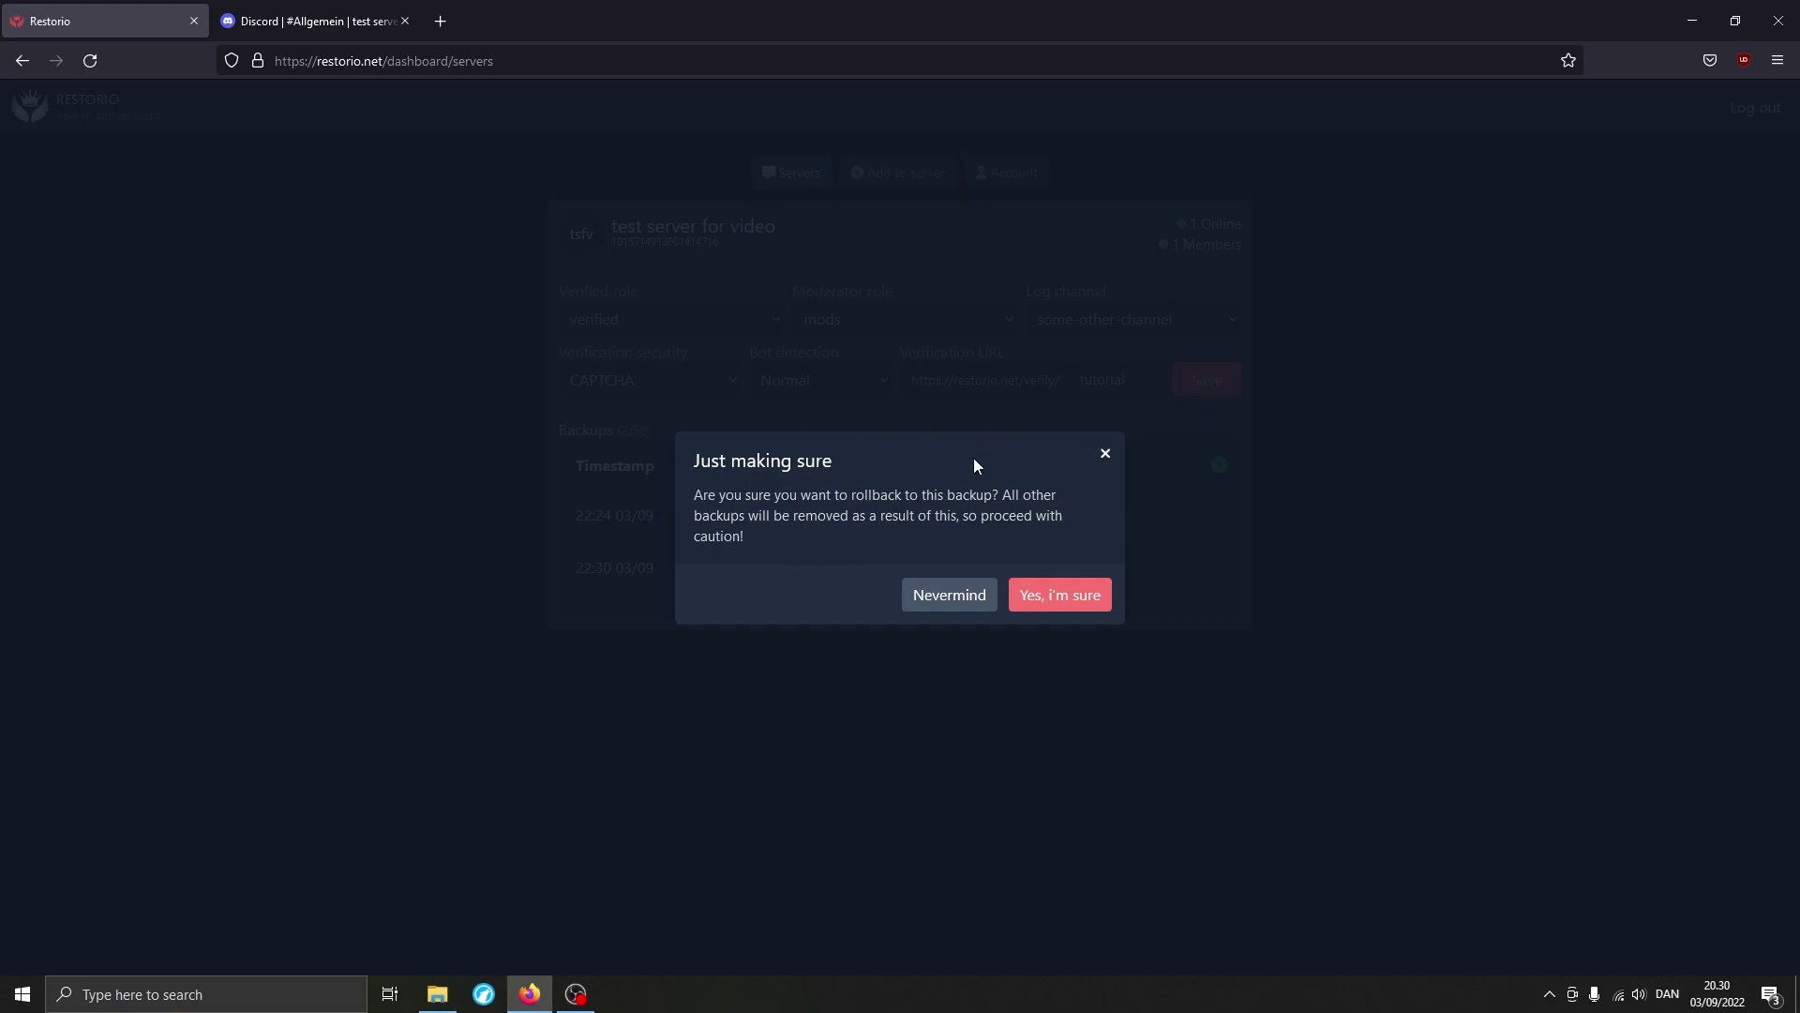
left_click(1103, 455)
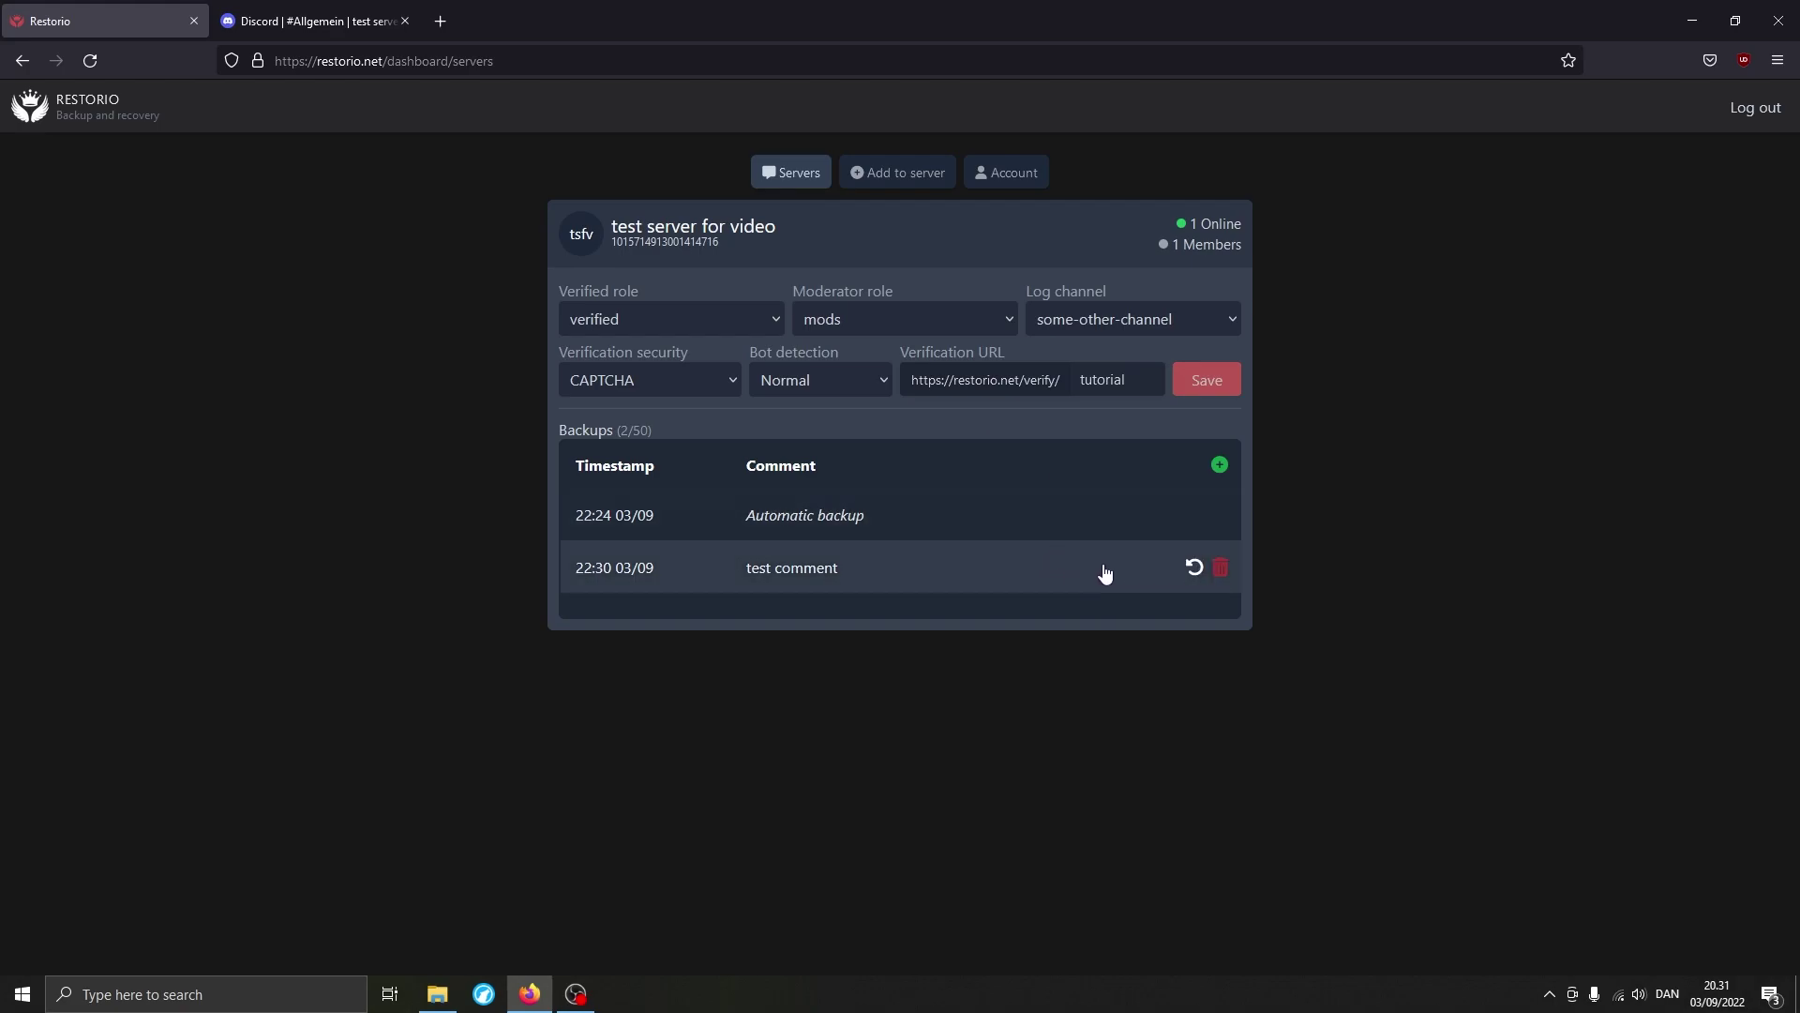
left_click(1219, 568)
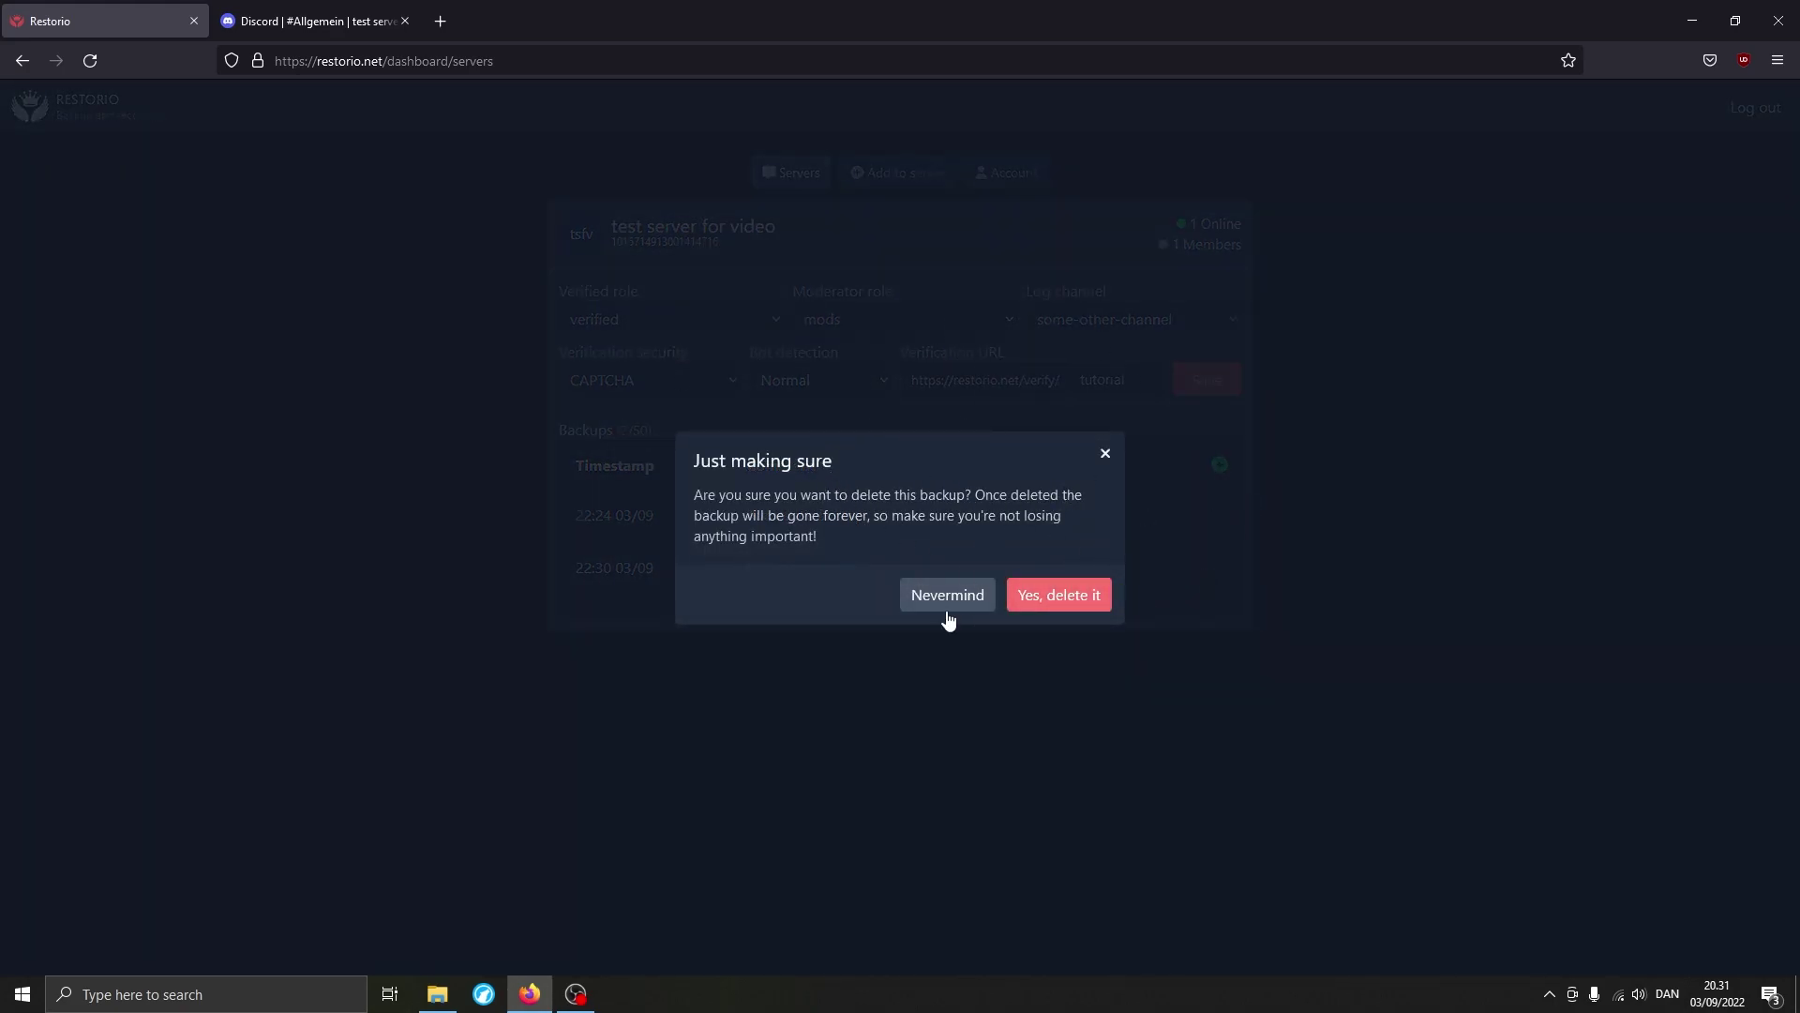
left_click(1106, 454)
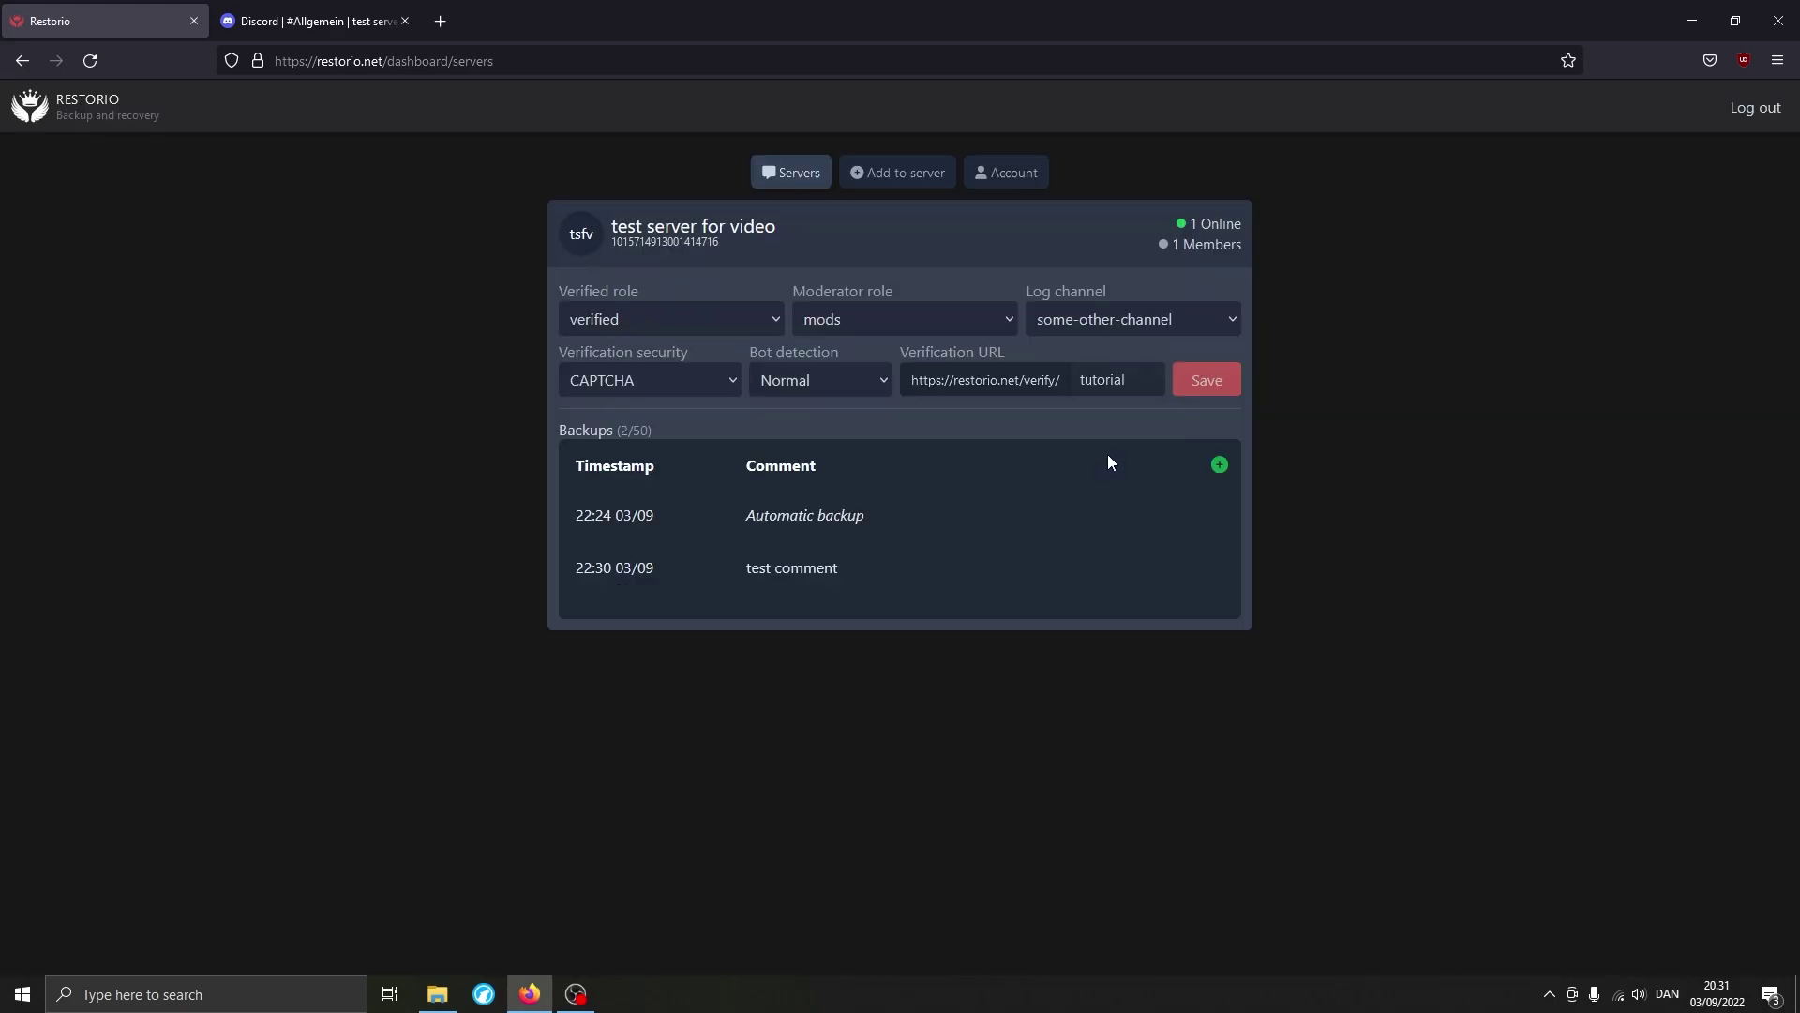
left_click(350, 33)
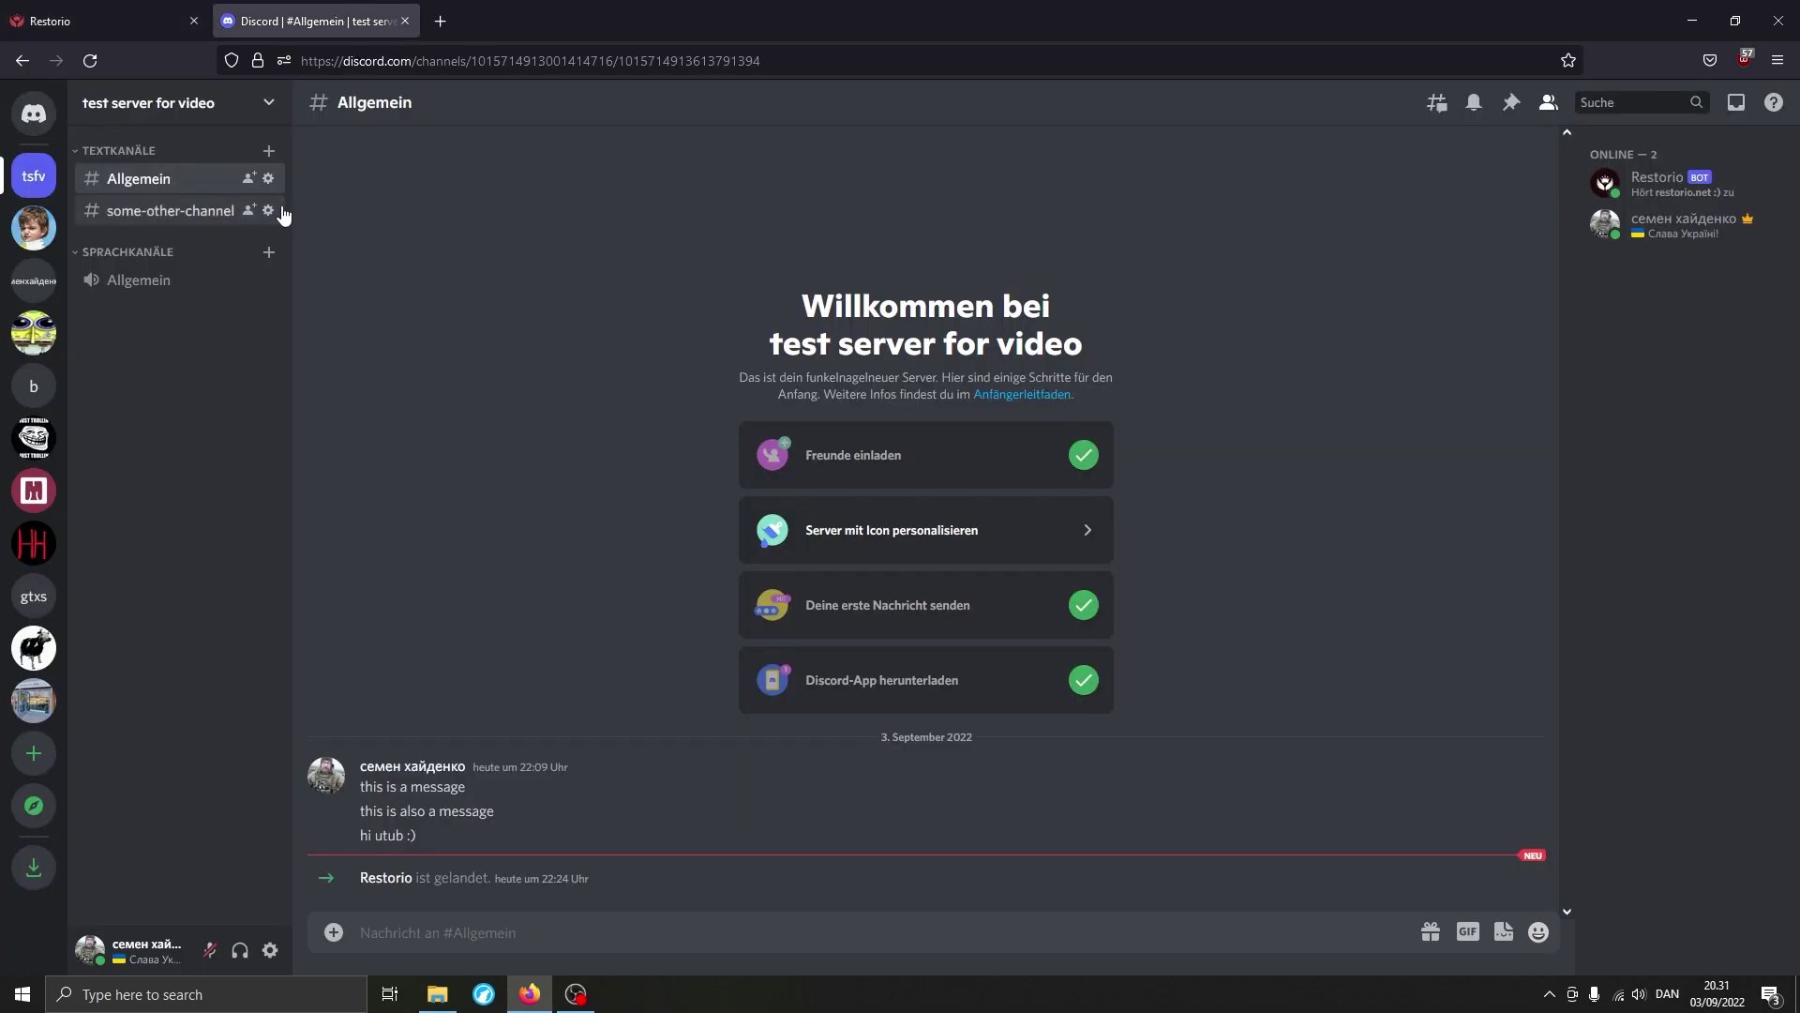
Rename some-other-channel to some-other-channelaaaaaa and save it.
left_click(268, 210)
type("aaaaaa")
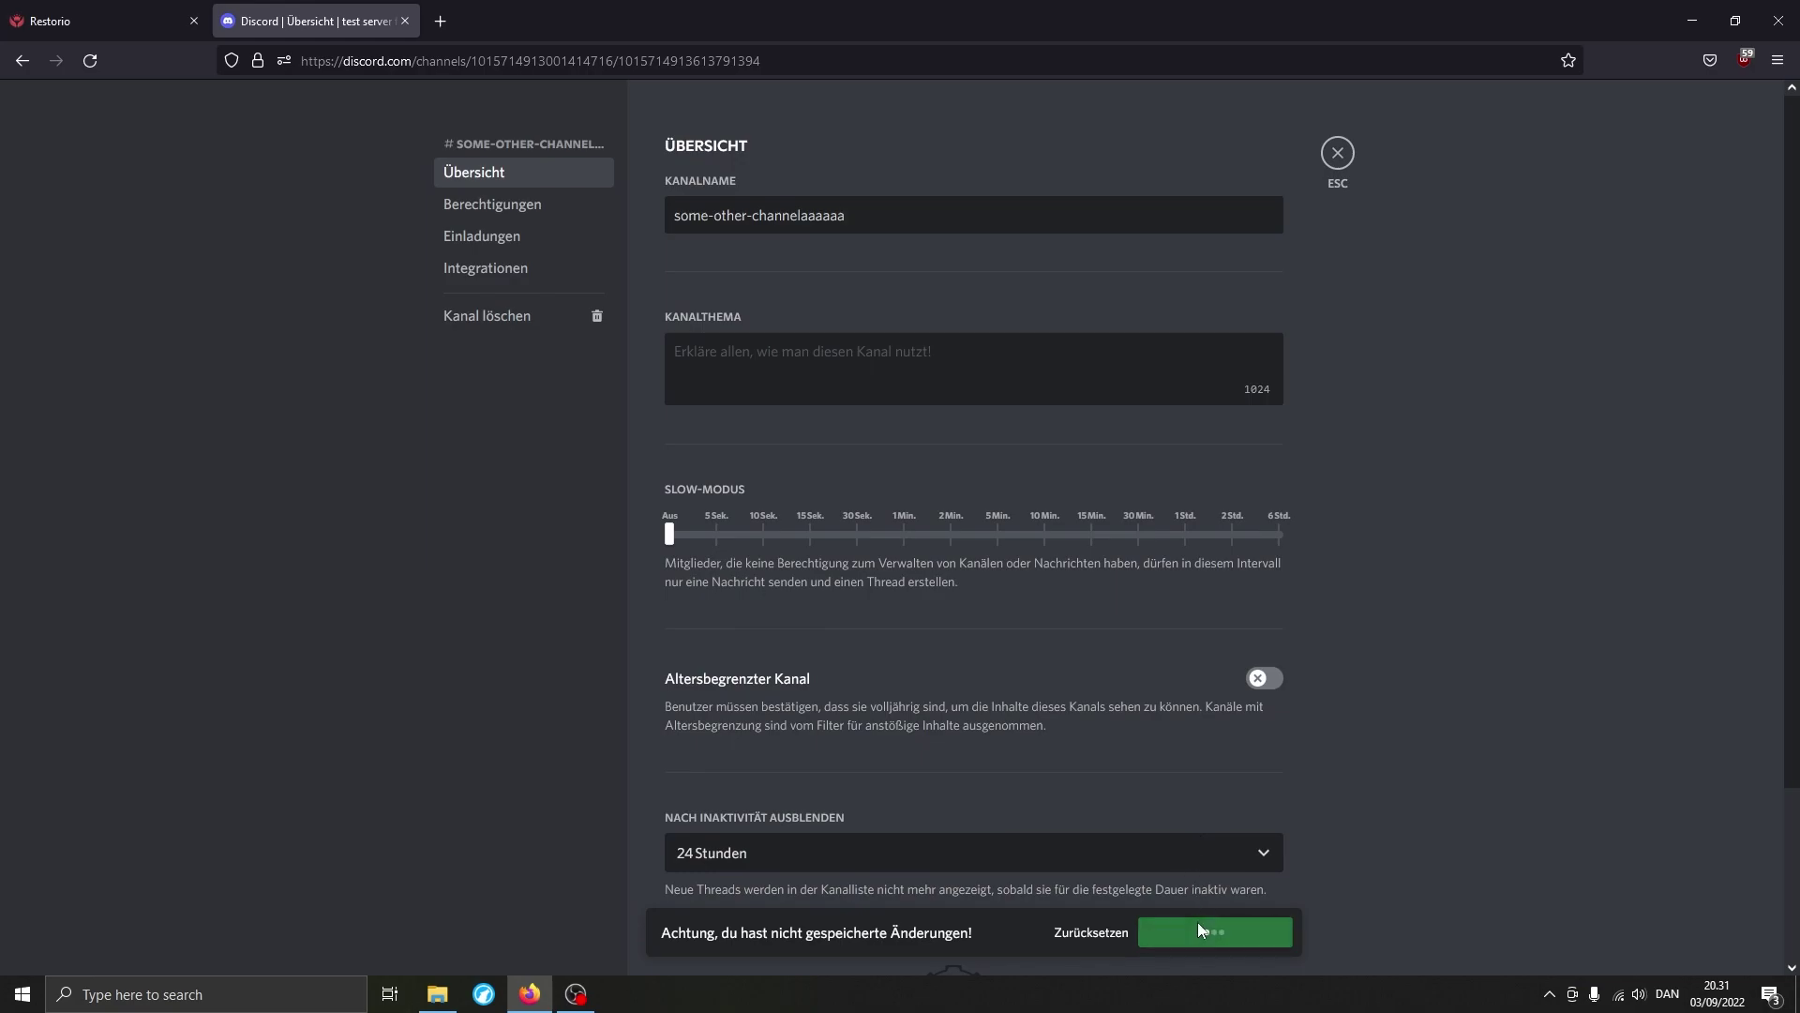
left_click(1196, 920)
left_click(1337, 165)
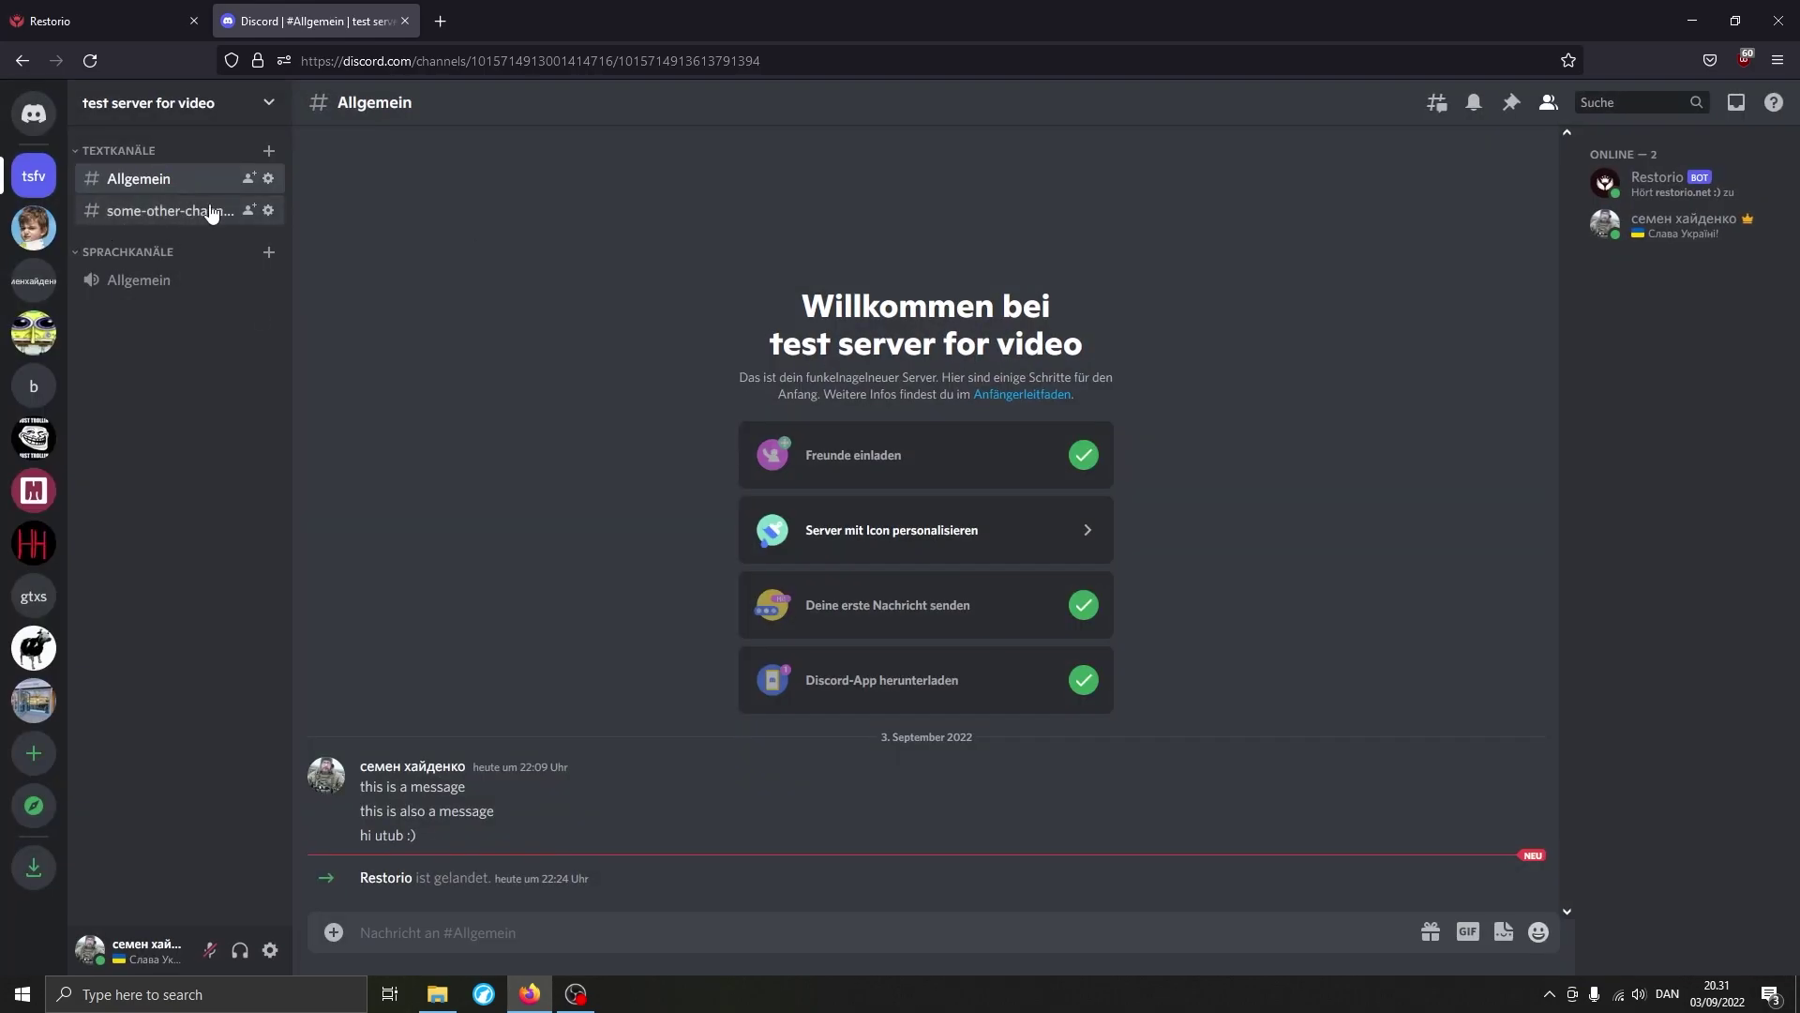
Grant some random role idk Manage Channels, Manage Roles, Emojis and Stickers, Audit Log and Webhooks permissions.
left_click(221, 105)
left_click(122, 227)
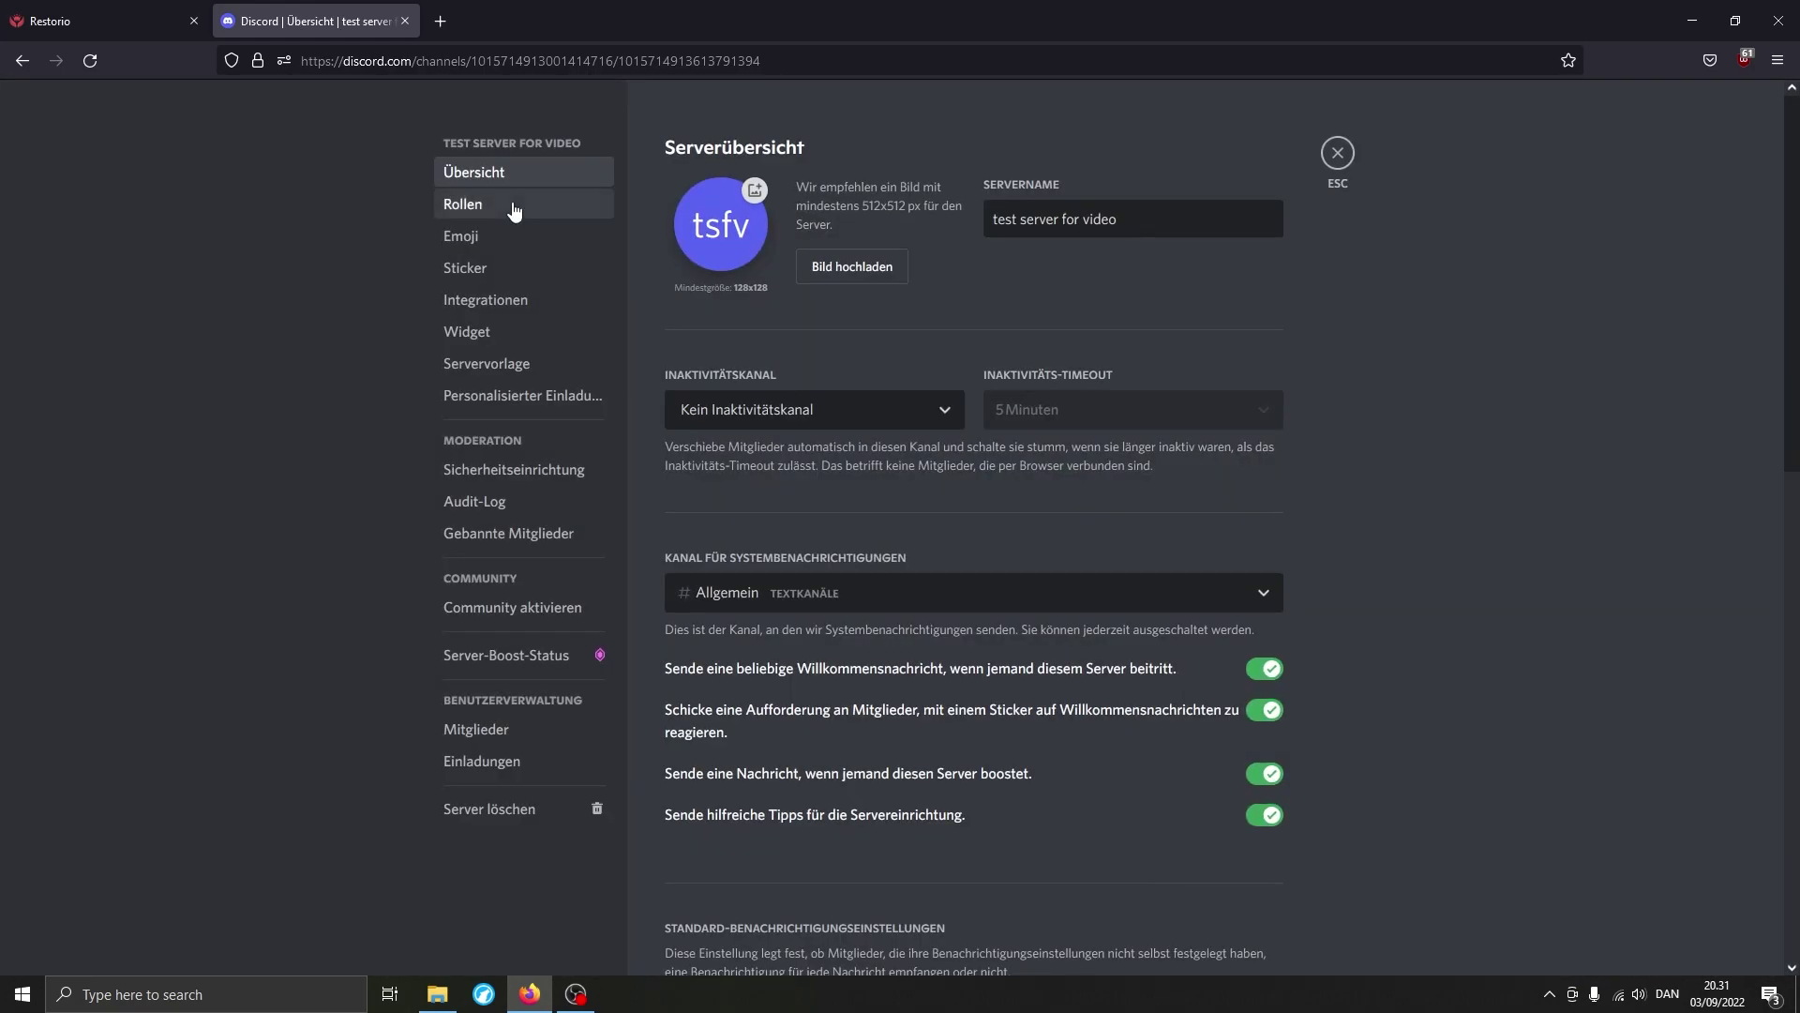
left_click(561, 207)
left_click(751, 575)
left_click(996, 197)
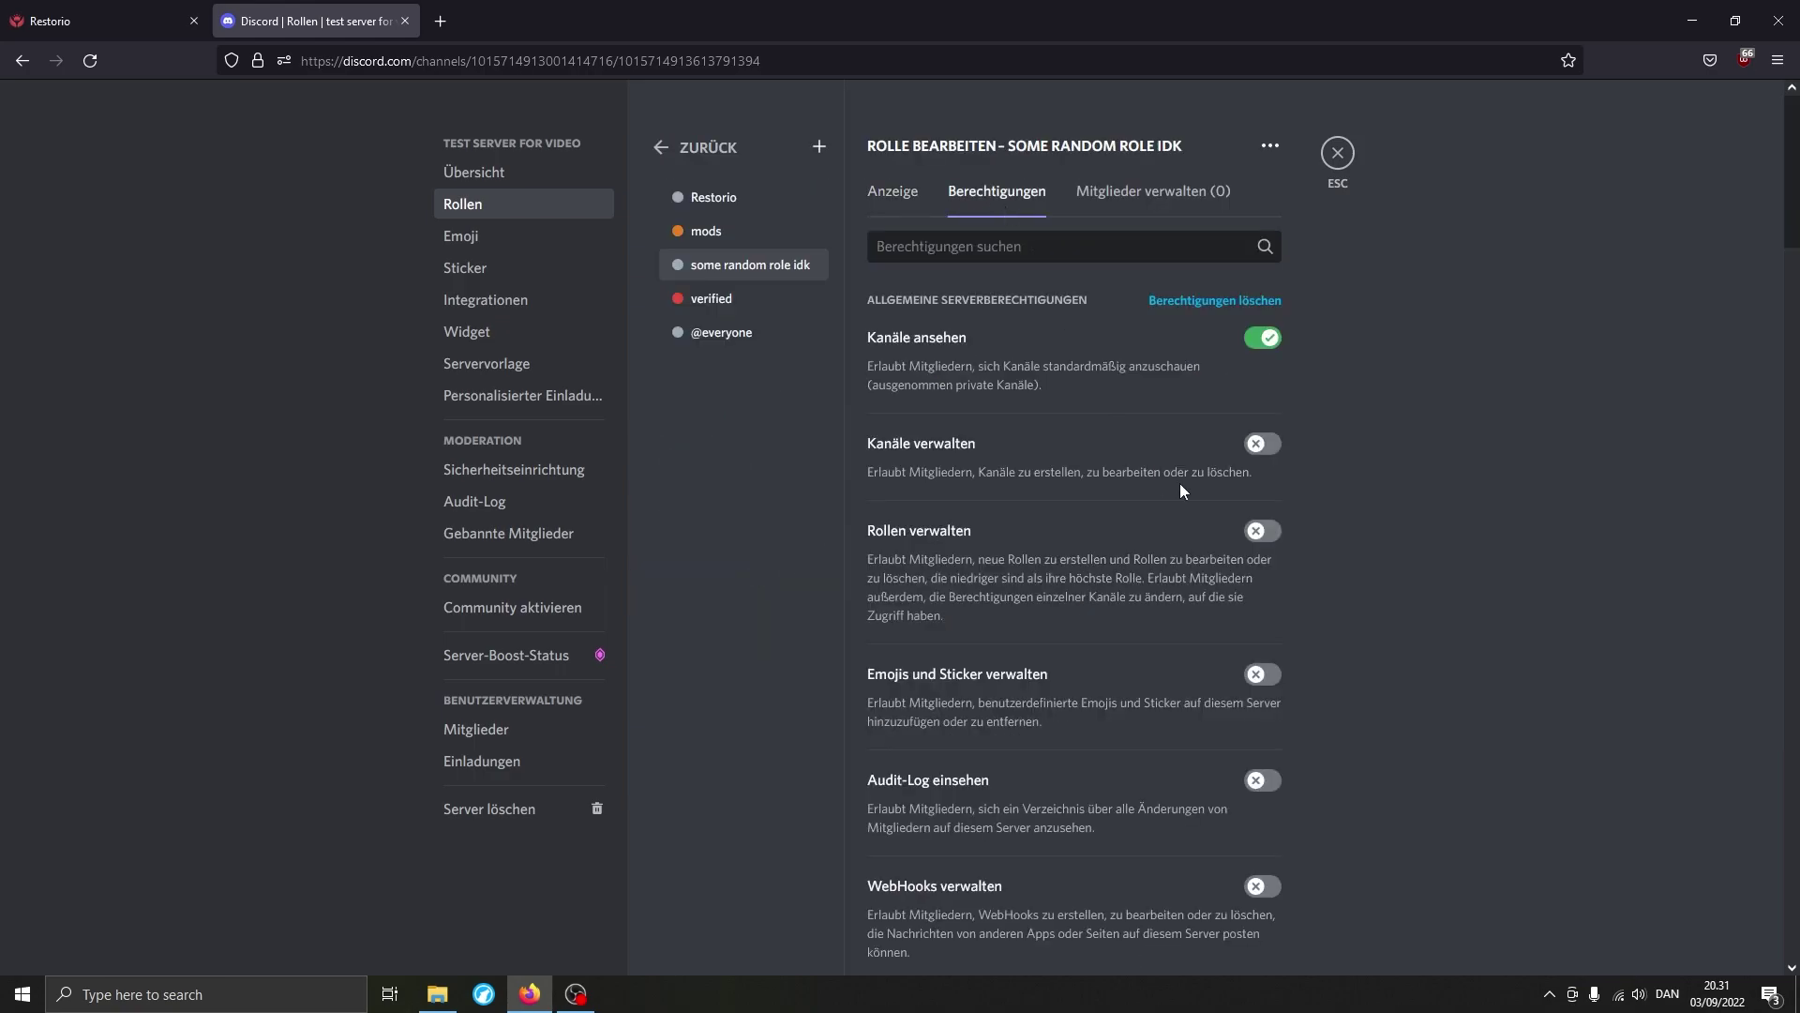
left_click(1263, 443)
left_click(1263, 531)
left_click(1263, 674)
left_click(1263, 780)
left_click(1263, 886)
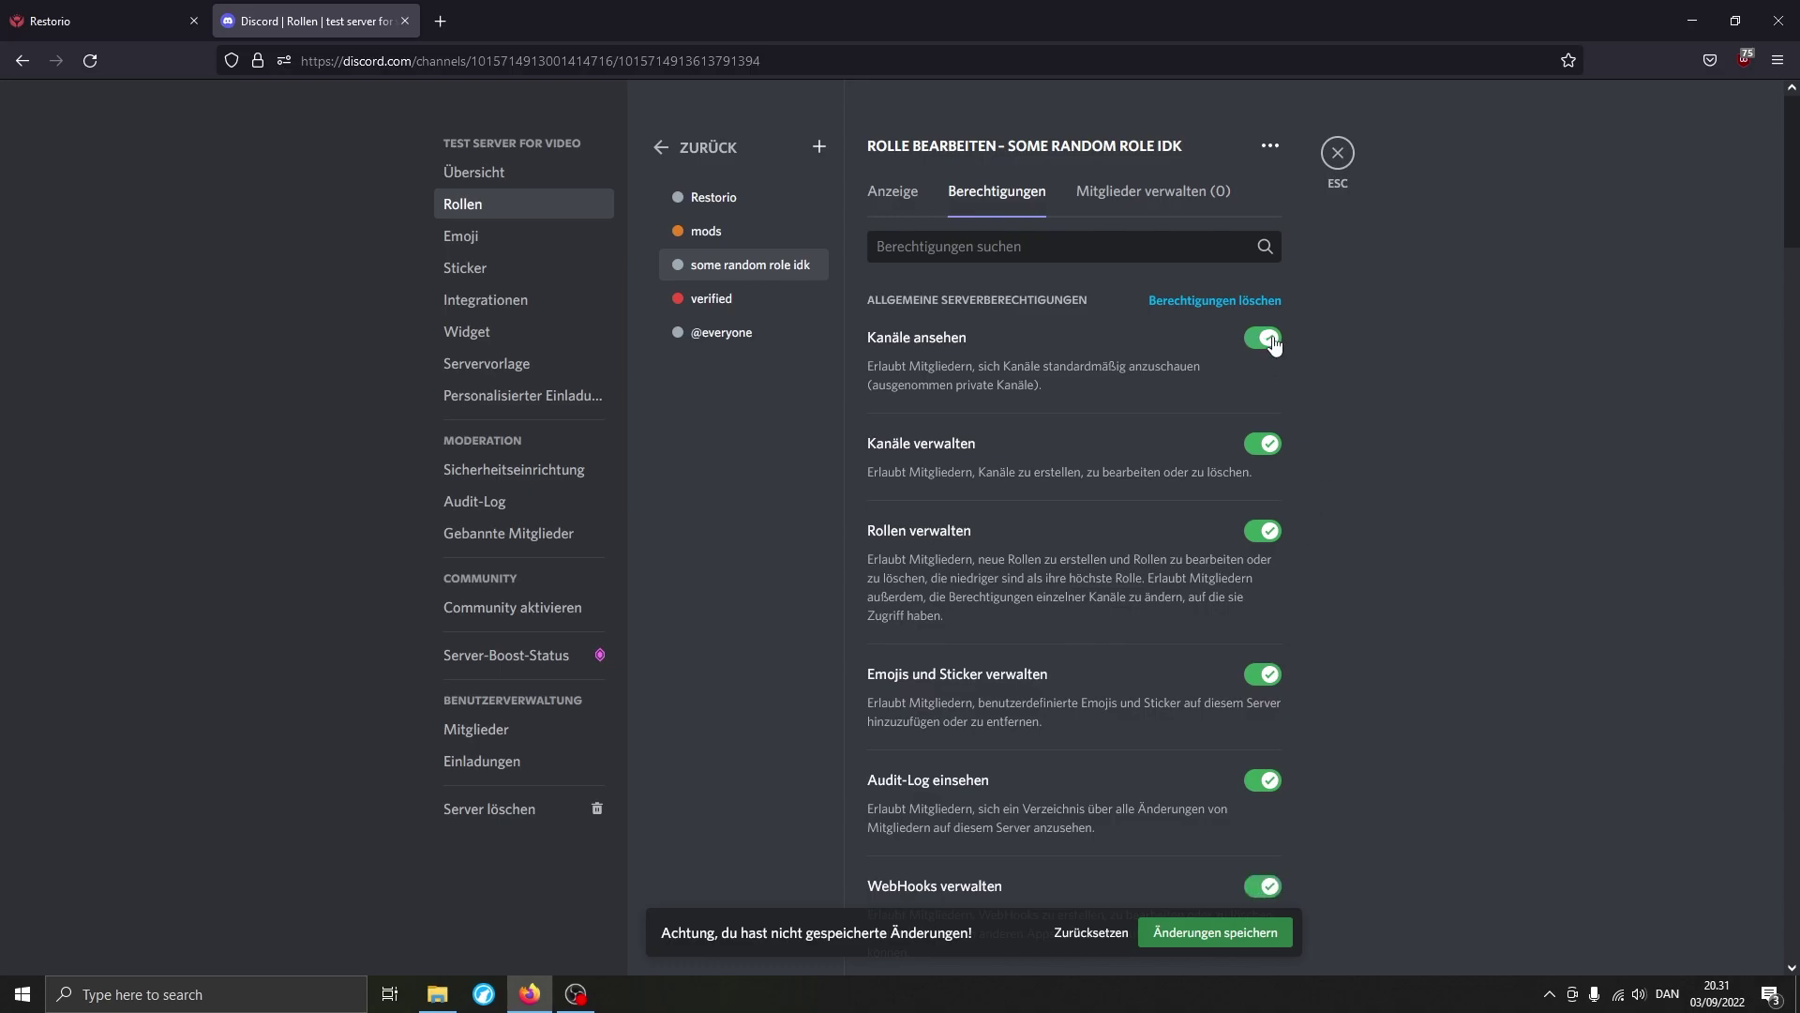
Remove the role's invite and nickname permissions, save, and return to Restorio.
scroll(1309, 516, "down", 5)
left_click(1263, 647)
left_click(1263, 733)
left_click(1215, 932)
left_click(1336, 152)
key("ctrl+Tab")
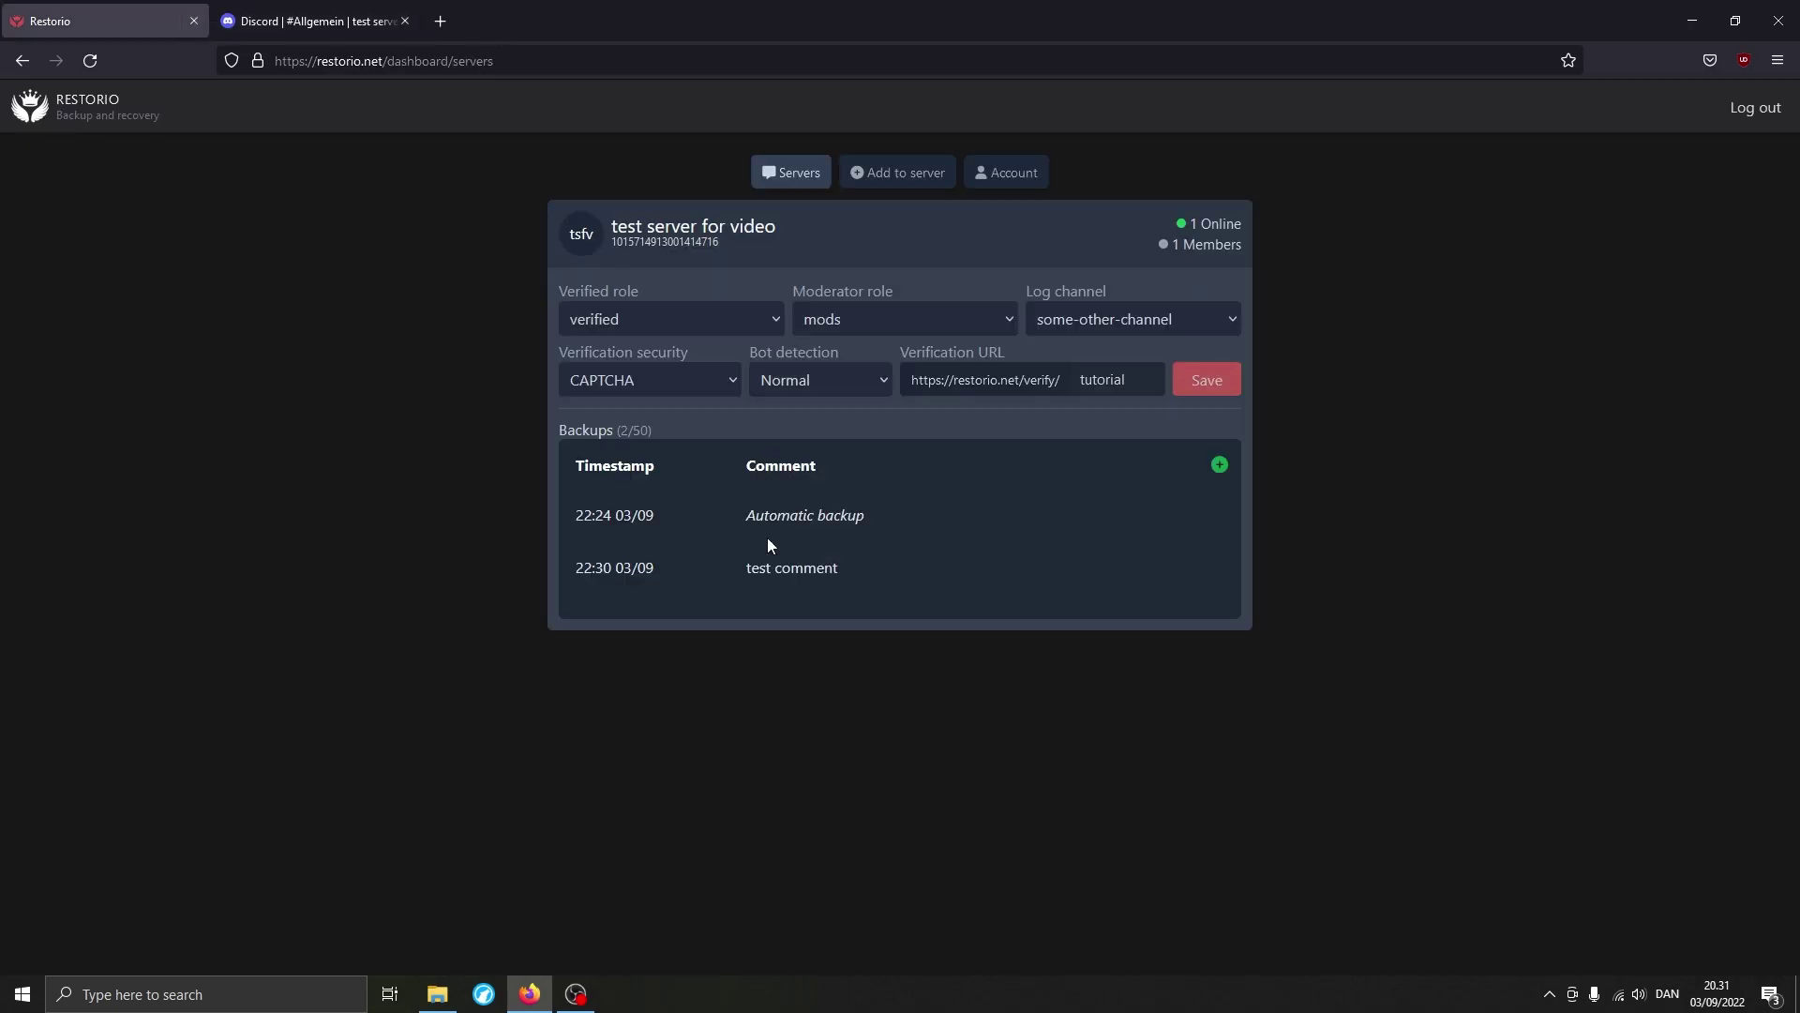
Roll the server back to the 'test comment' backup and check the Discord channel list.
left_click(849, 581)
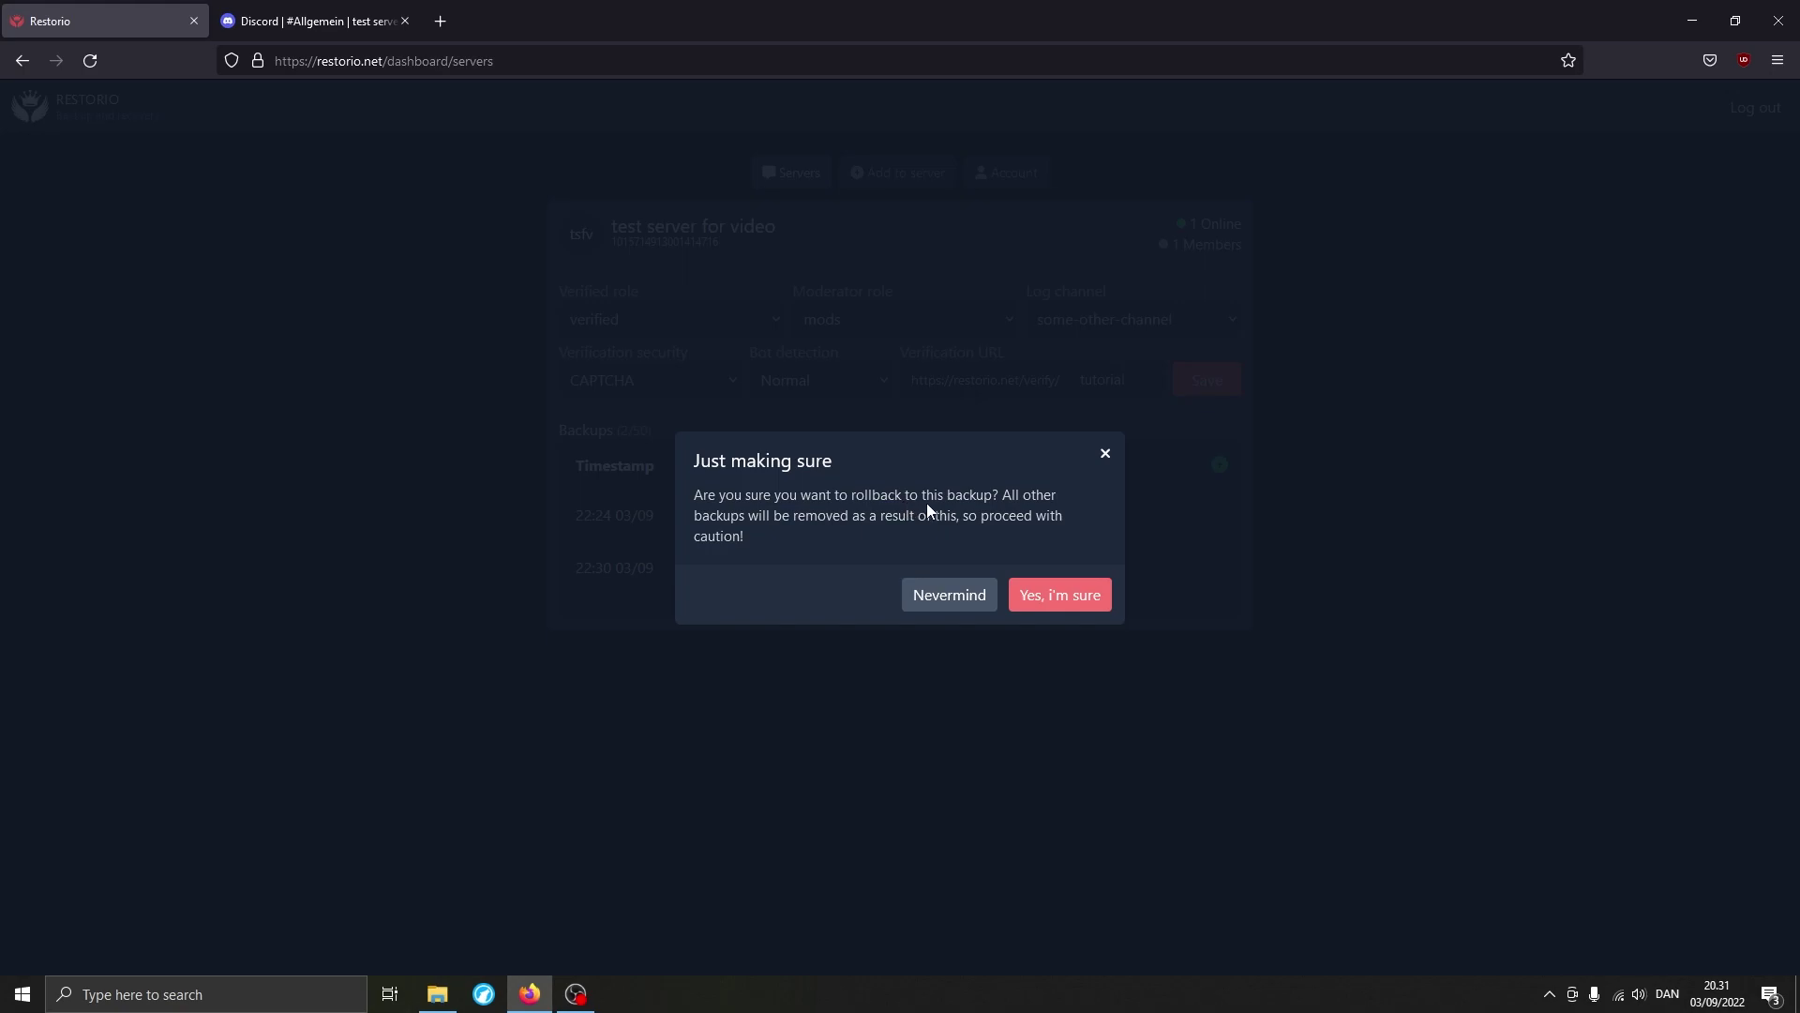
left_click(1045, 596)
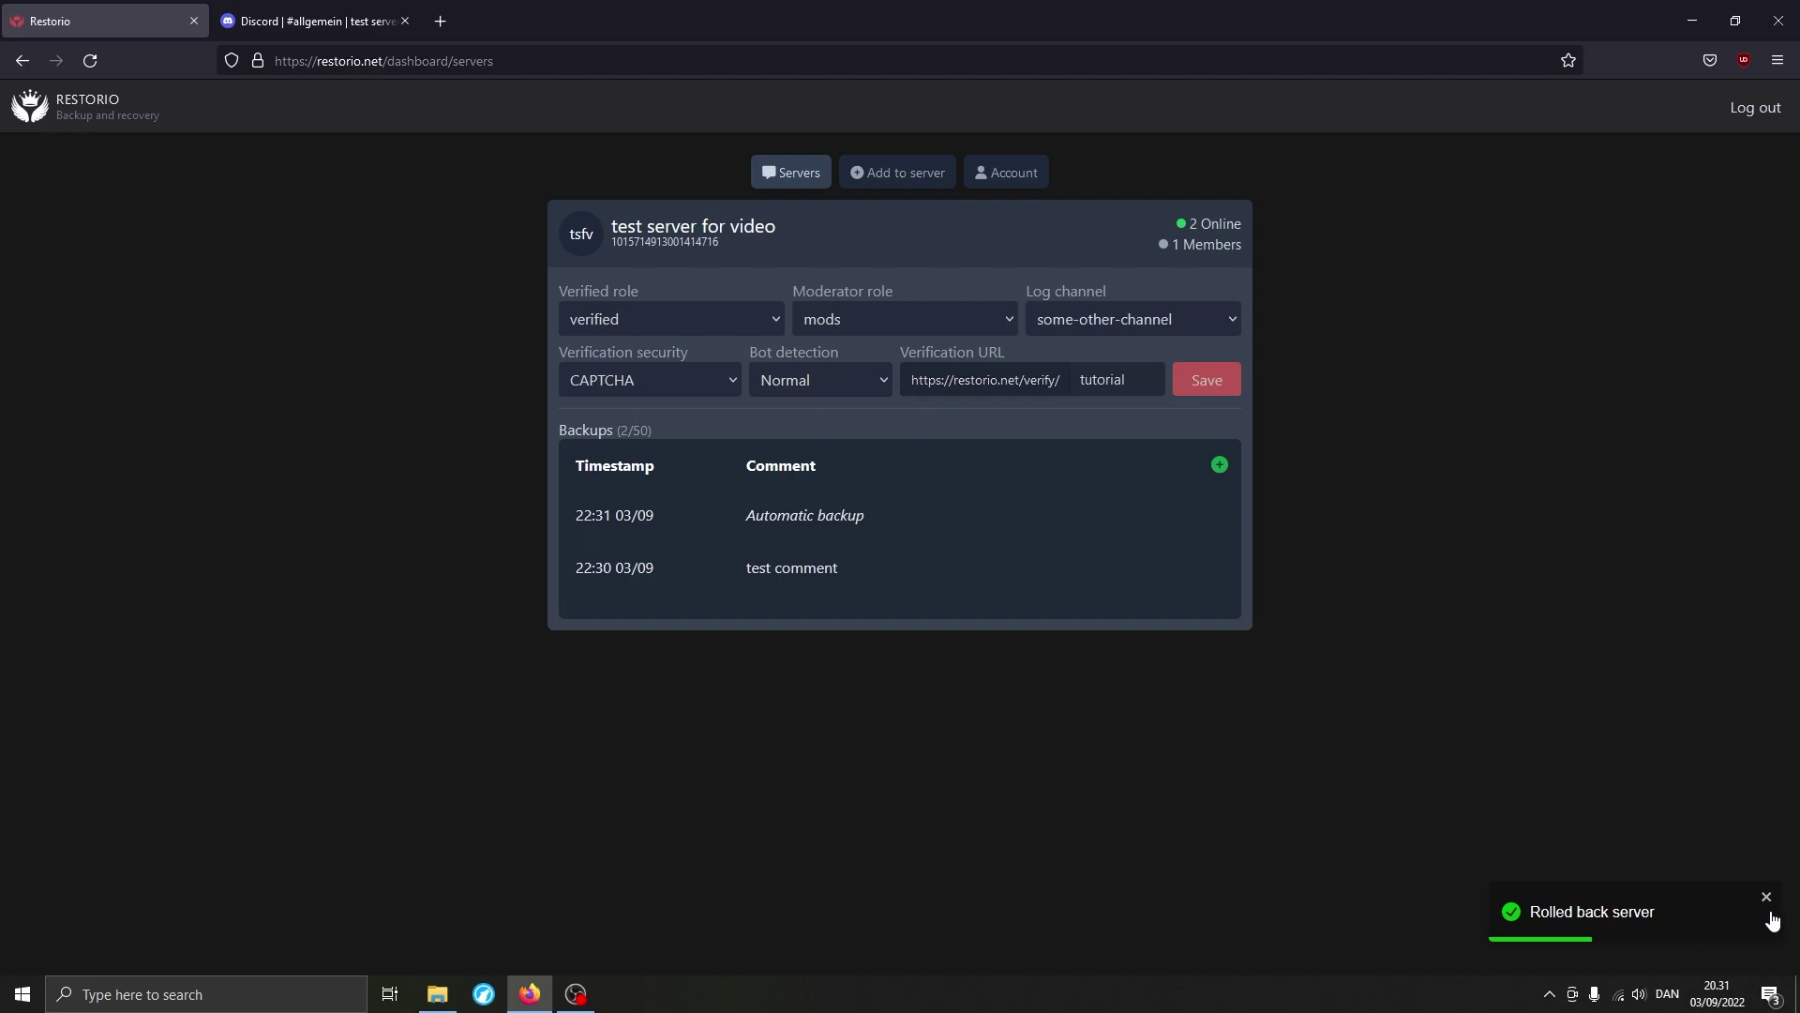
left_click(308, 21)
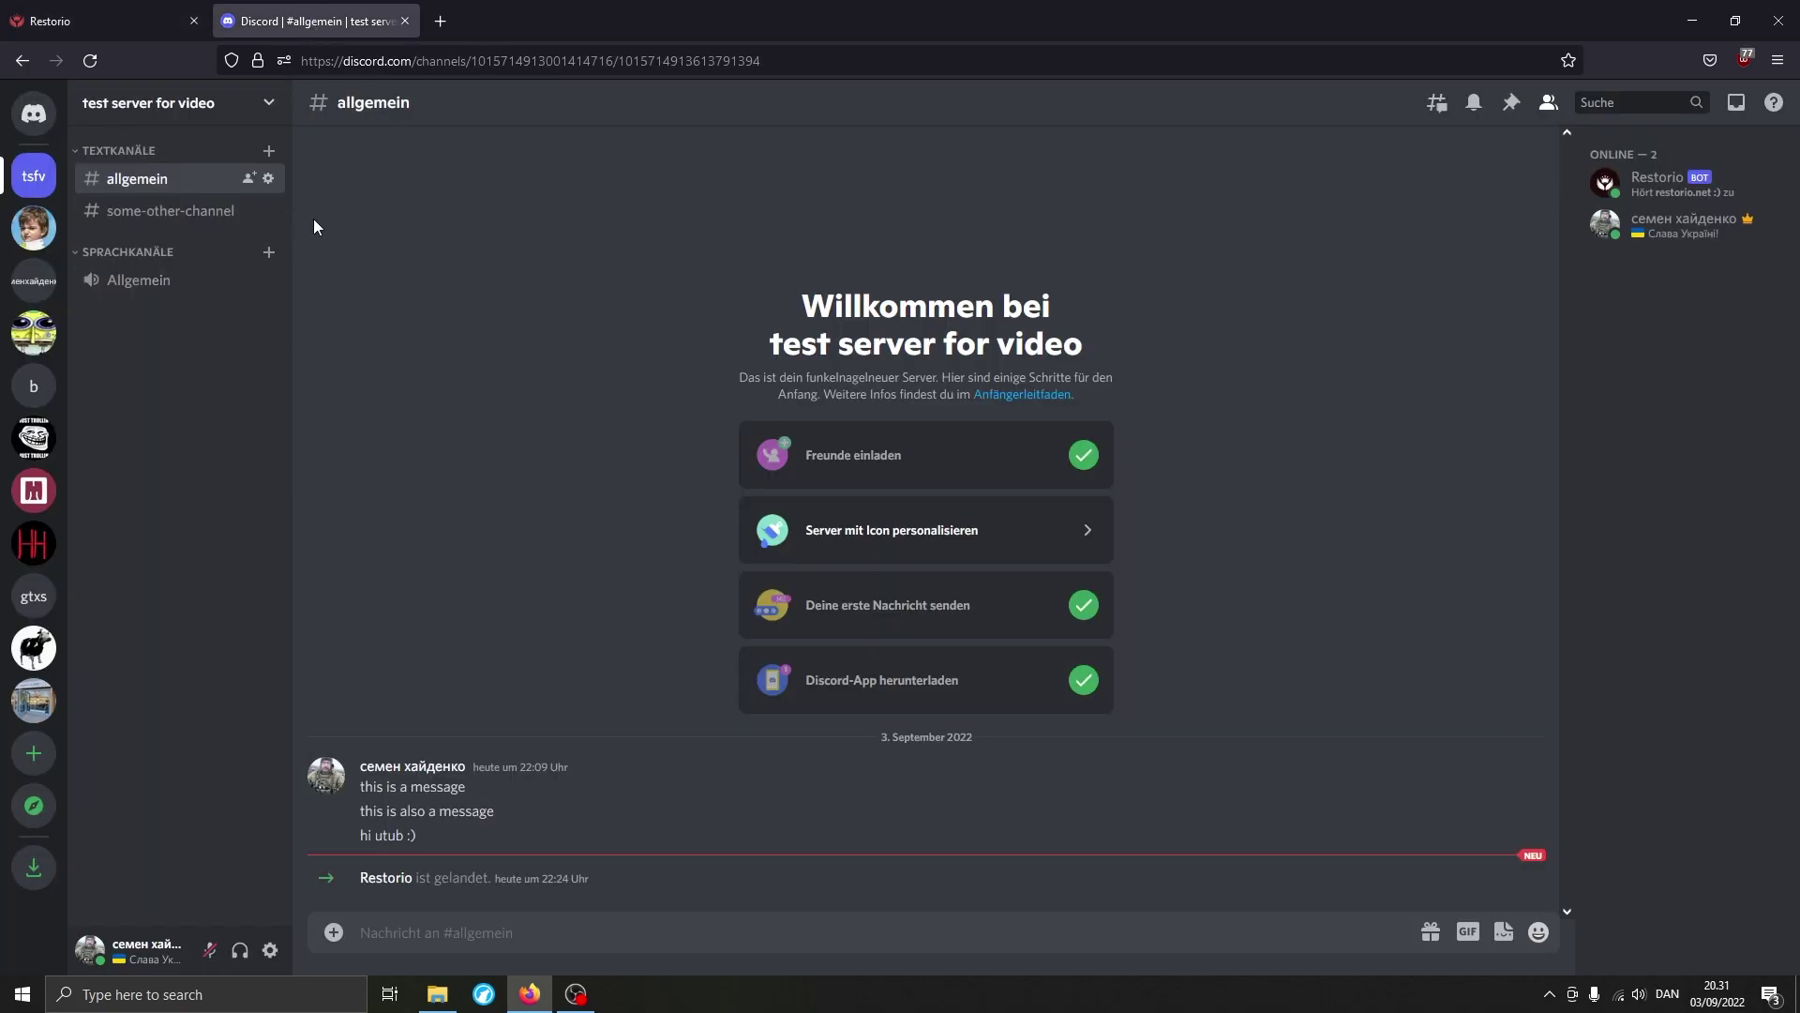
left_click(268, 210)
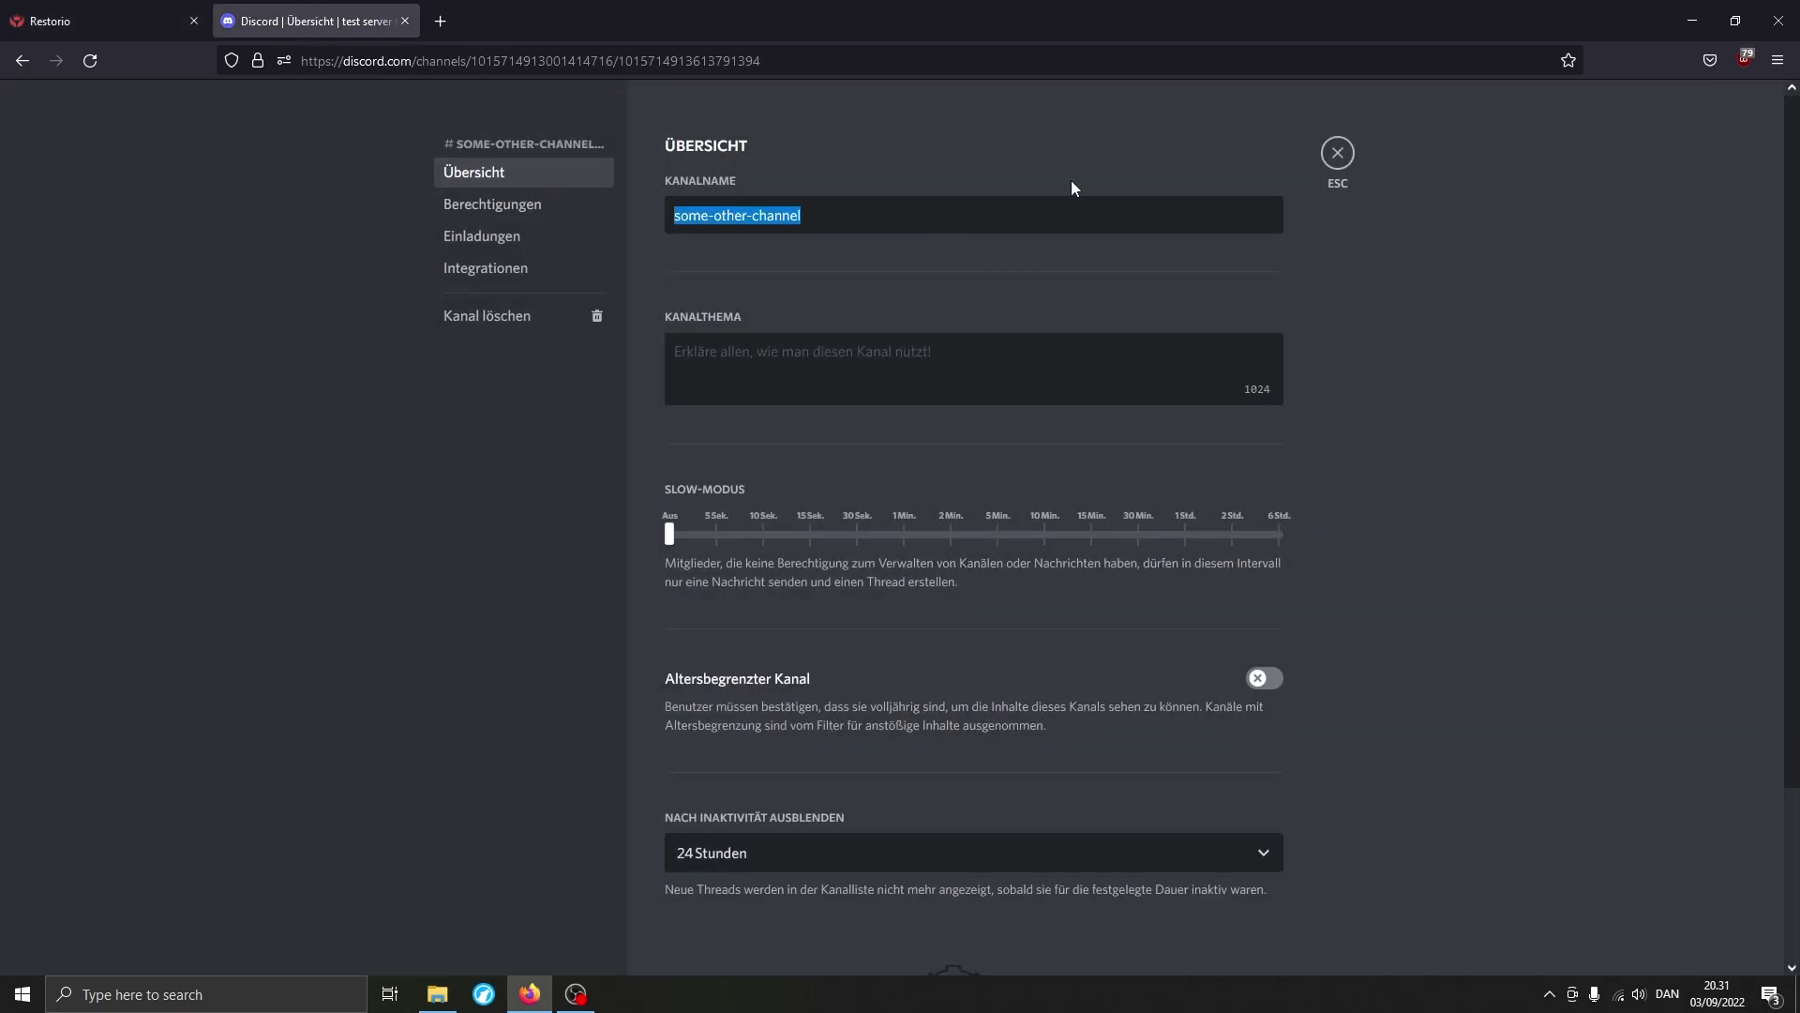
left_click(1339, 155)
left_click(165, 107)
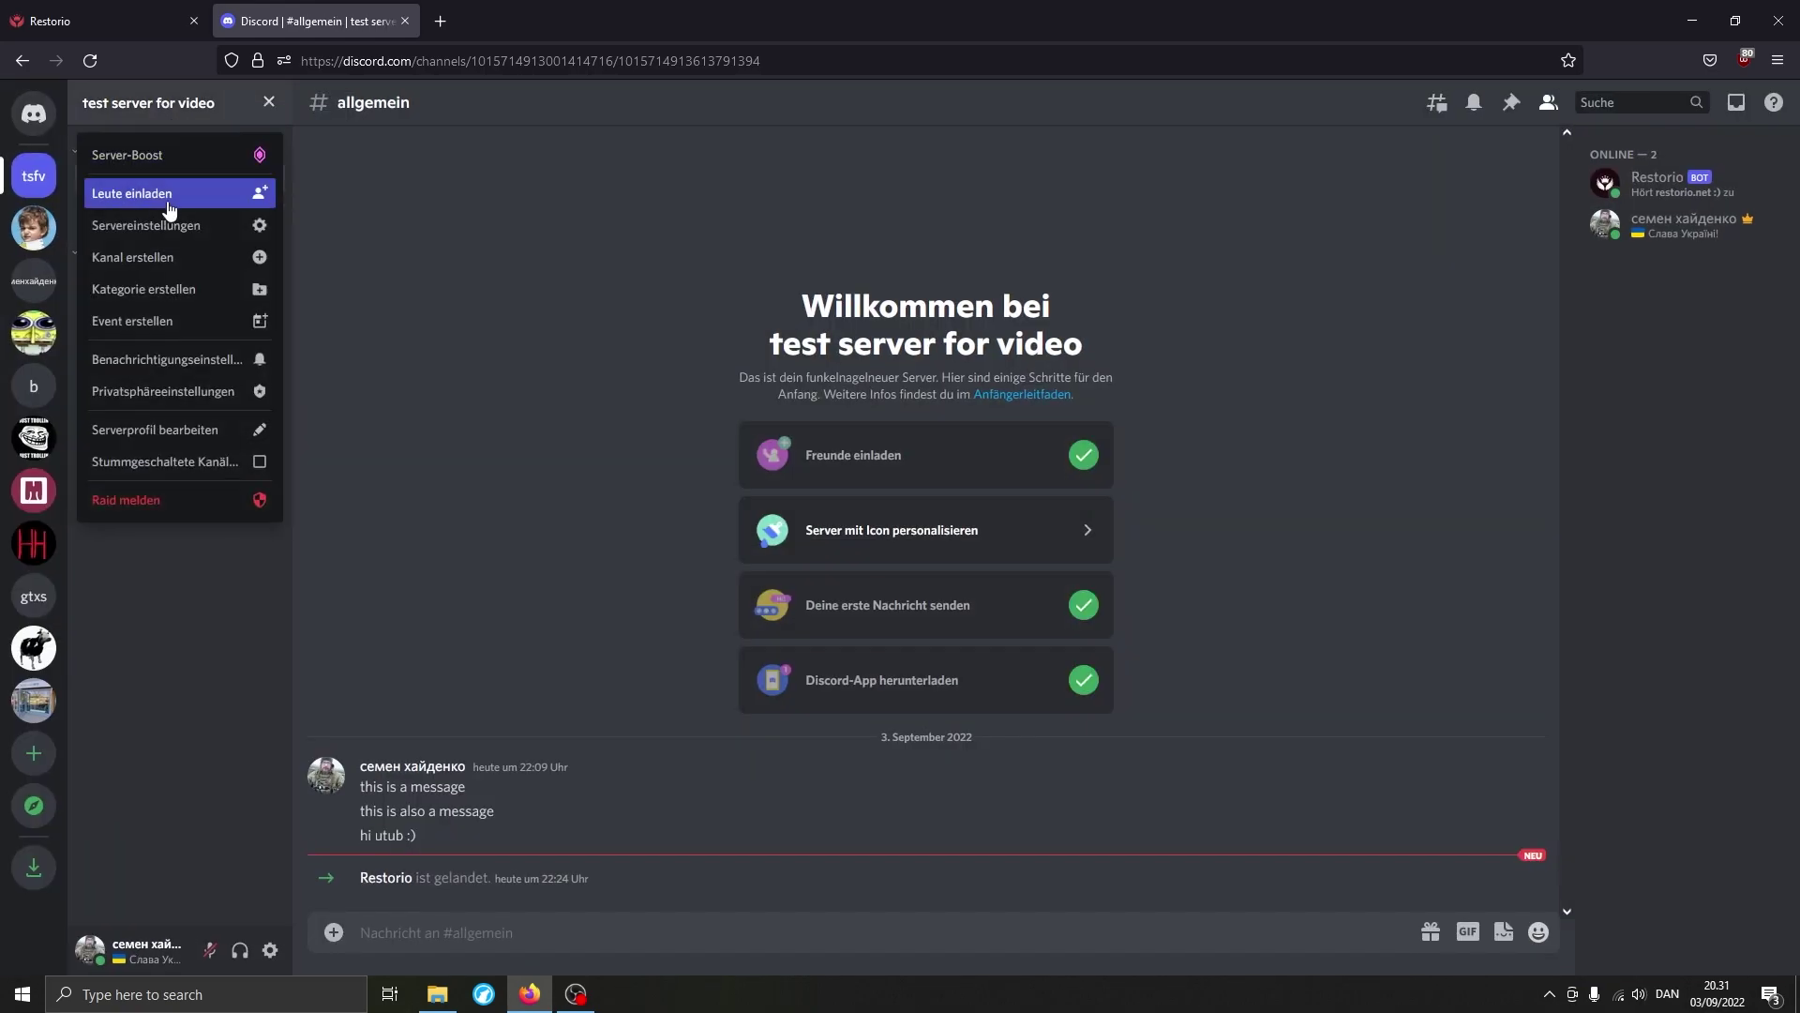
left_click(169, 225)
left_click(539, 204)
left_click(734, 572)
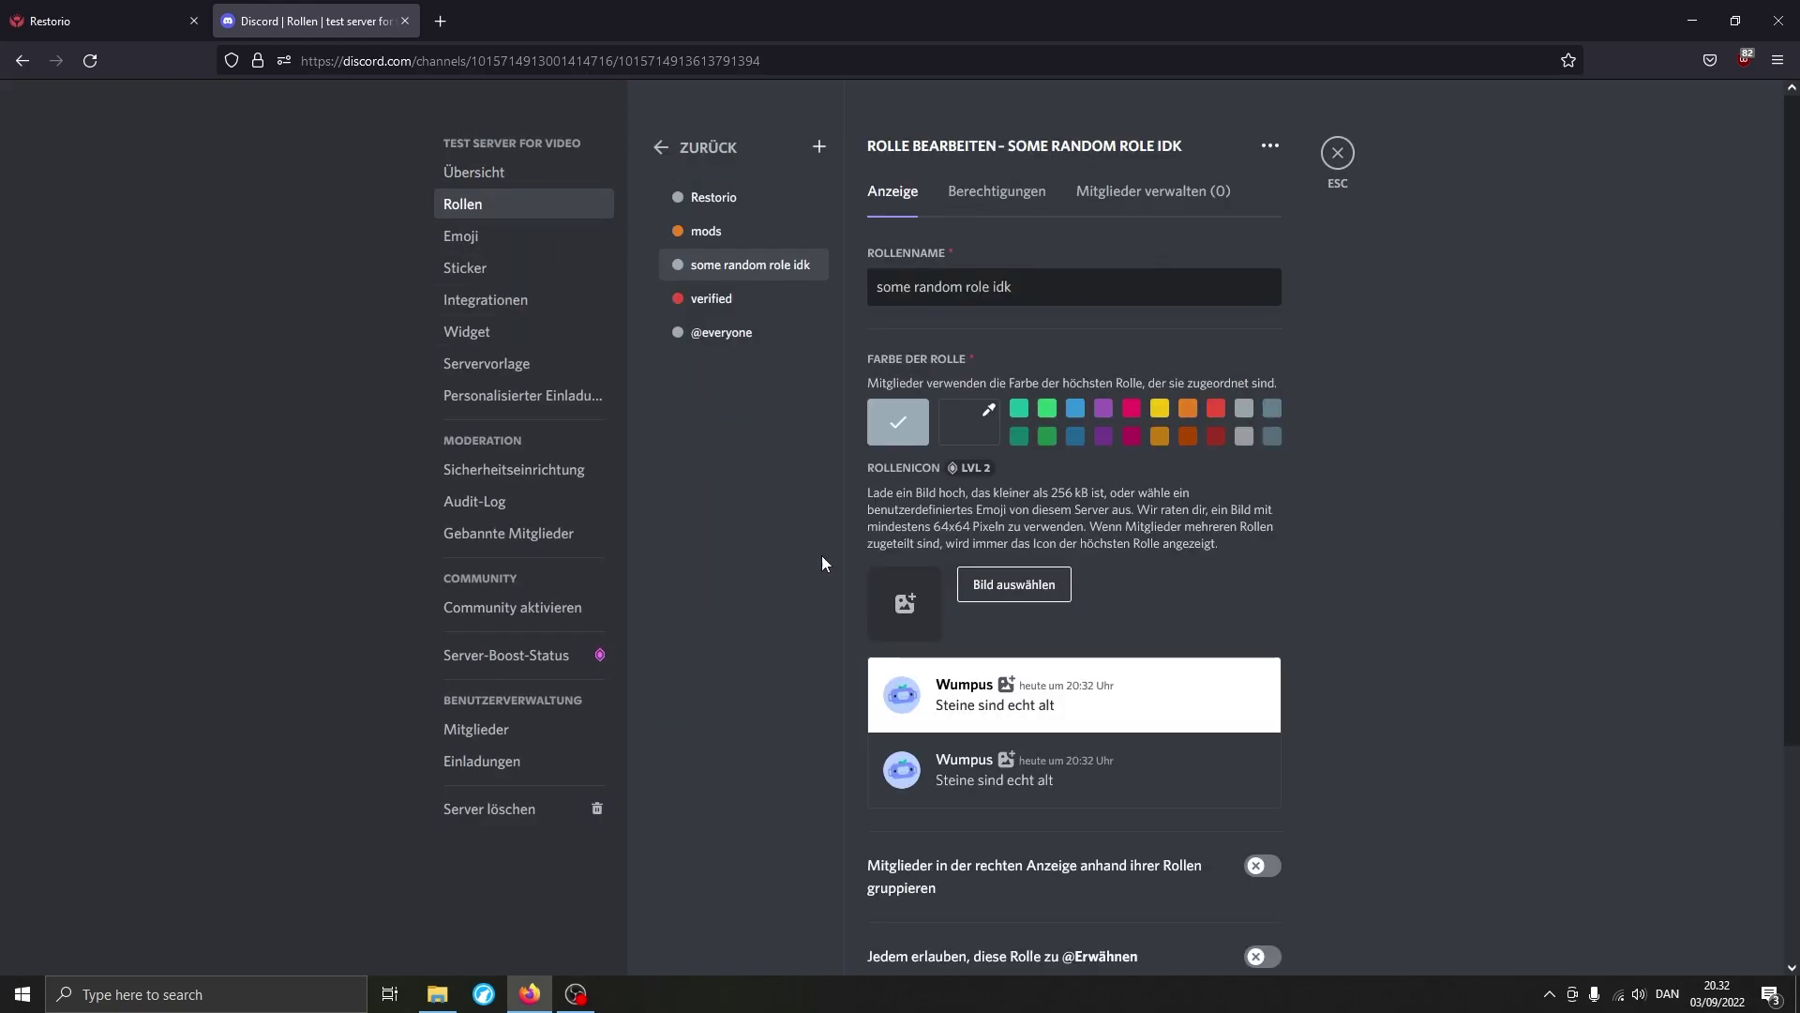
left_click(997, 191)
scroll(1196, 681, "down", 1)
scroll(1193, 682, "down", 4)
scroll(1324, 386, "up", 6)
left_click(1338, 153)
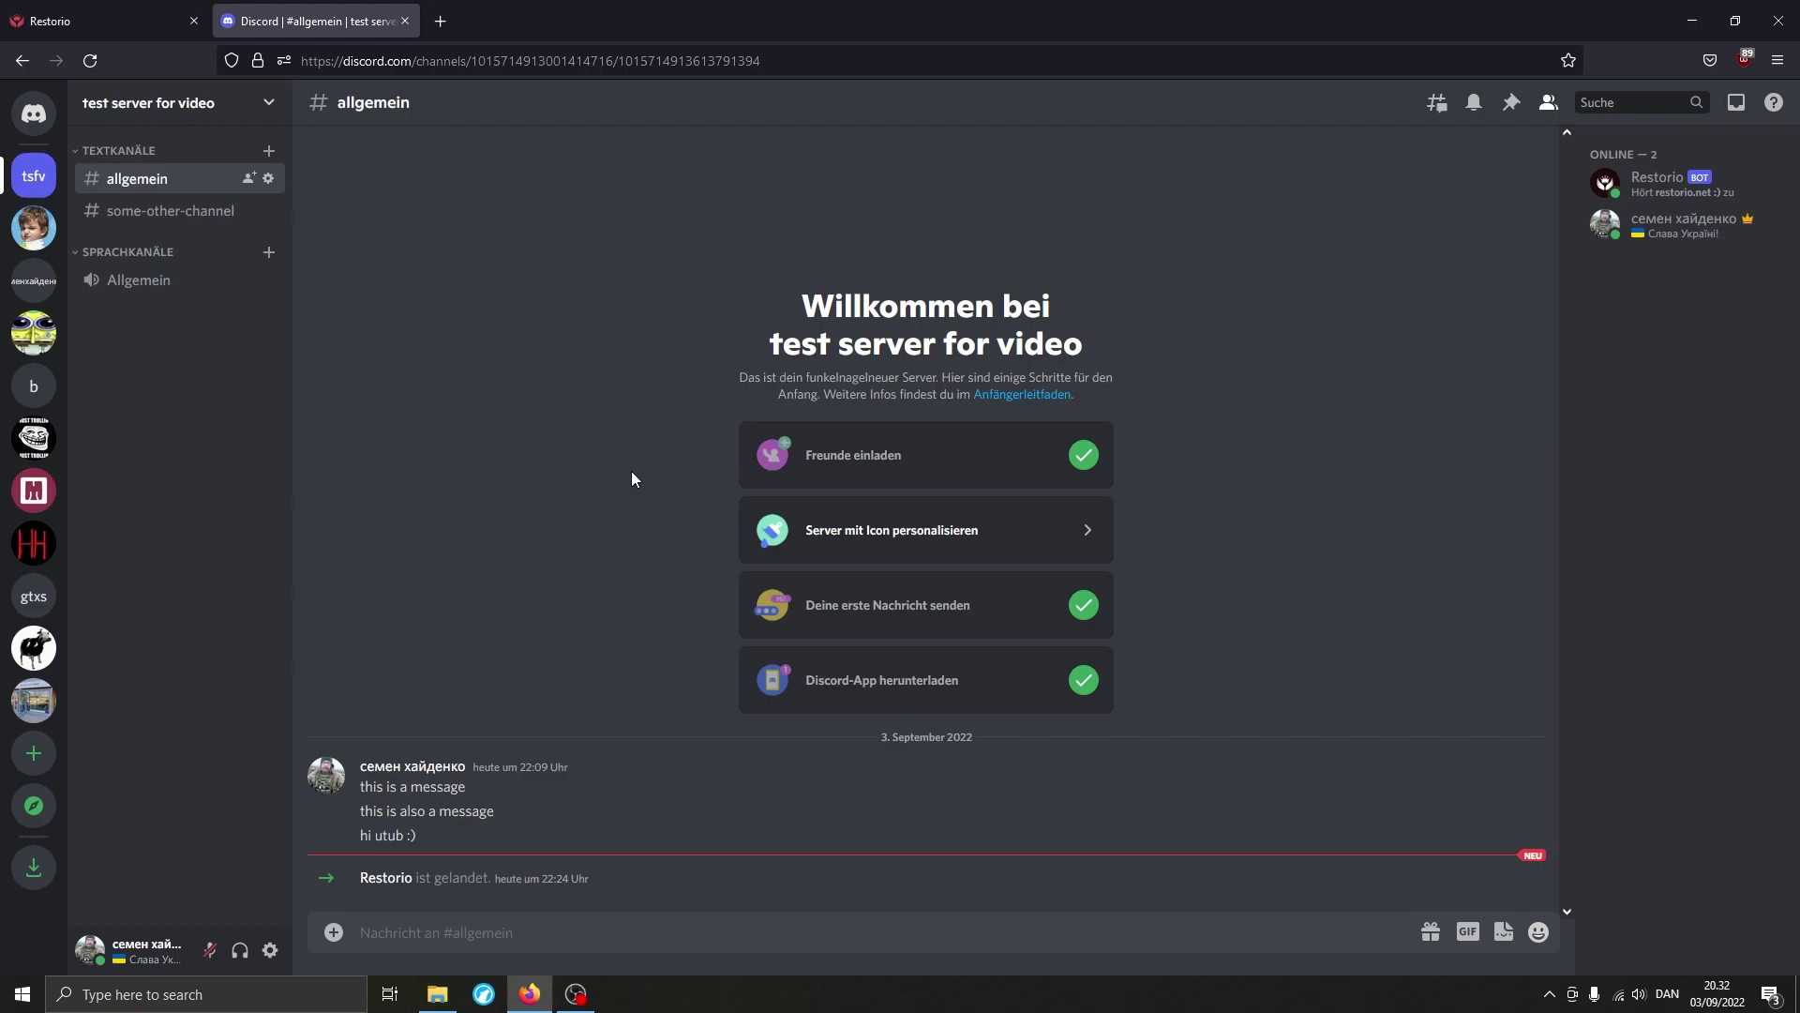
left_click(604, 918)
type("/verify")
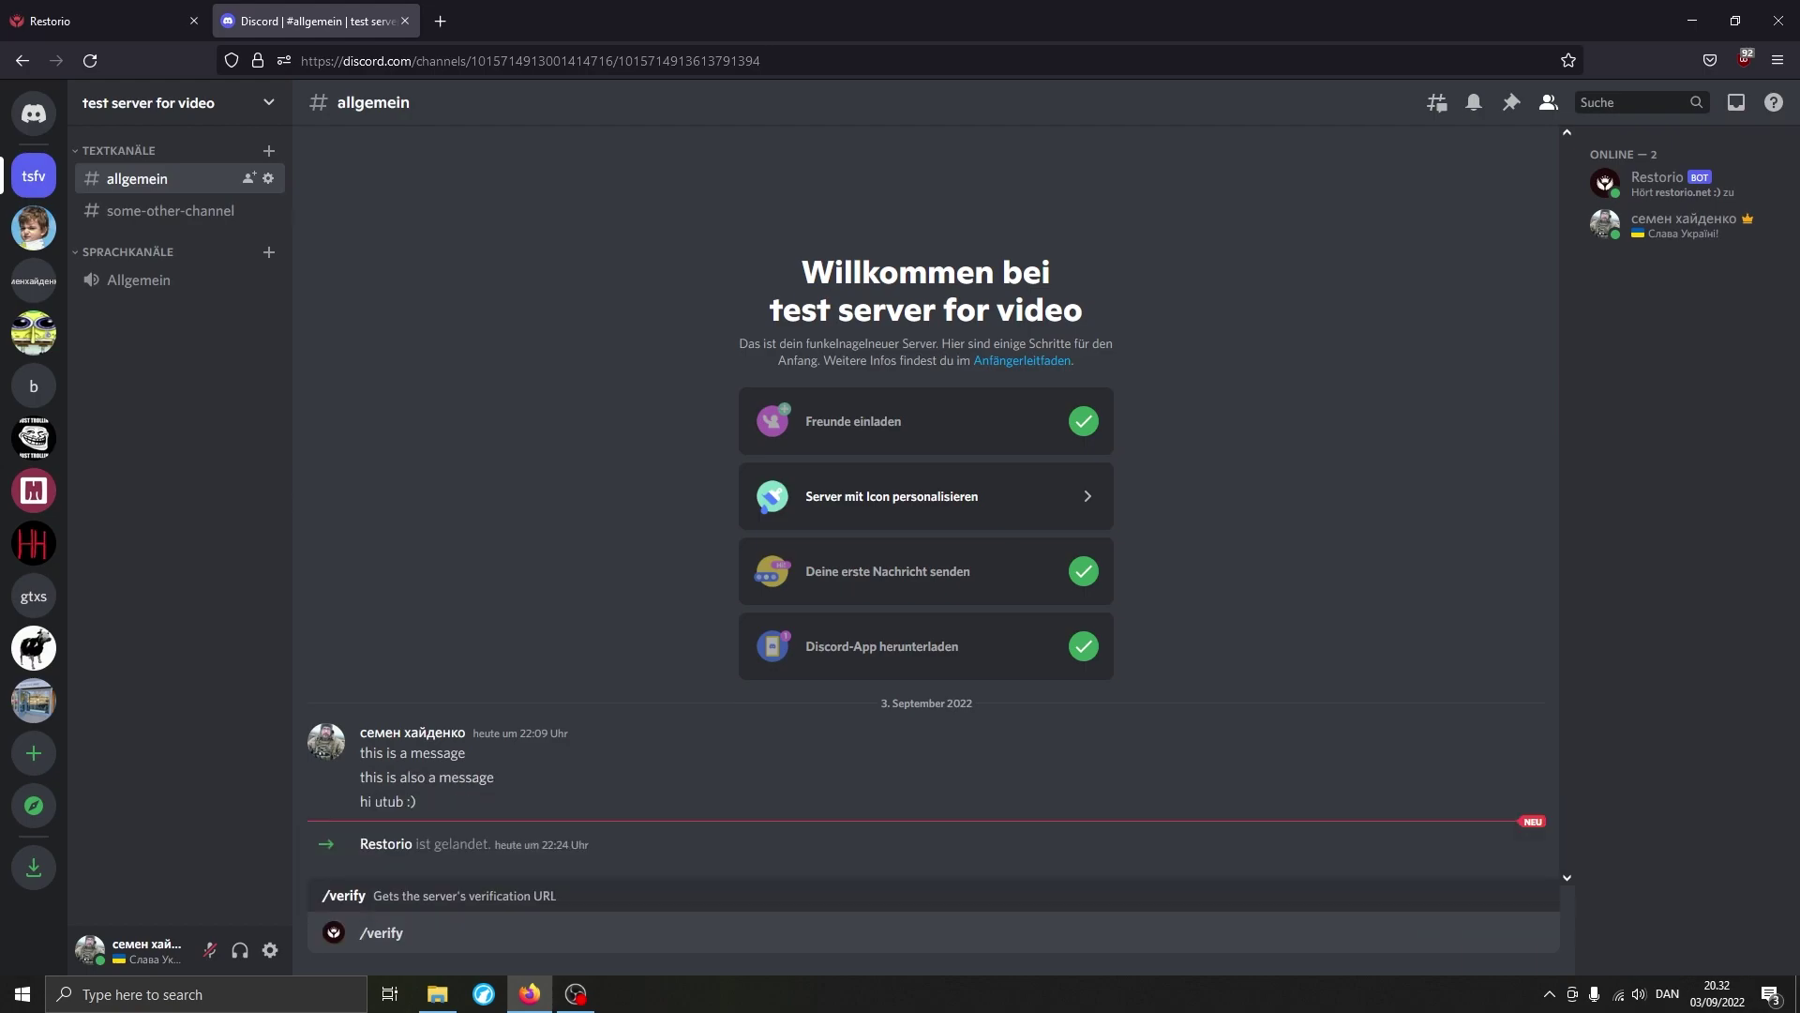
key("Return")
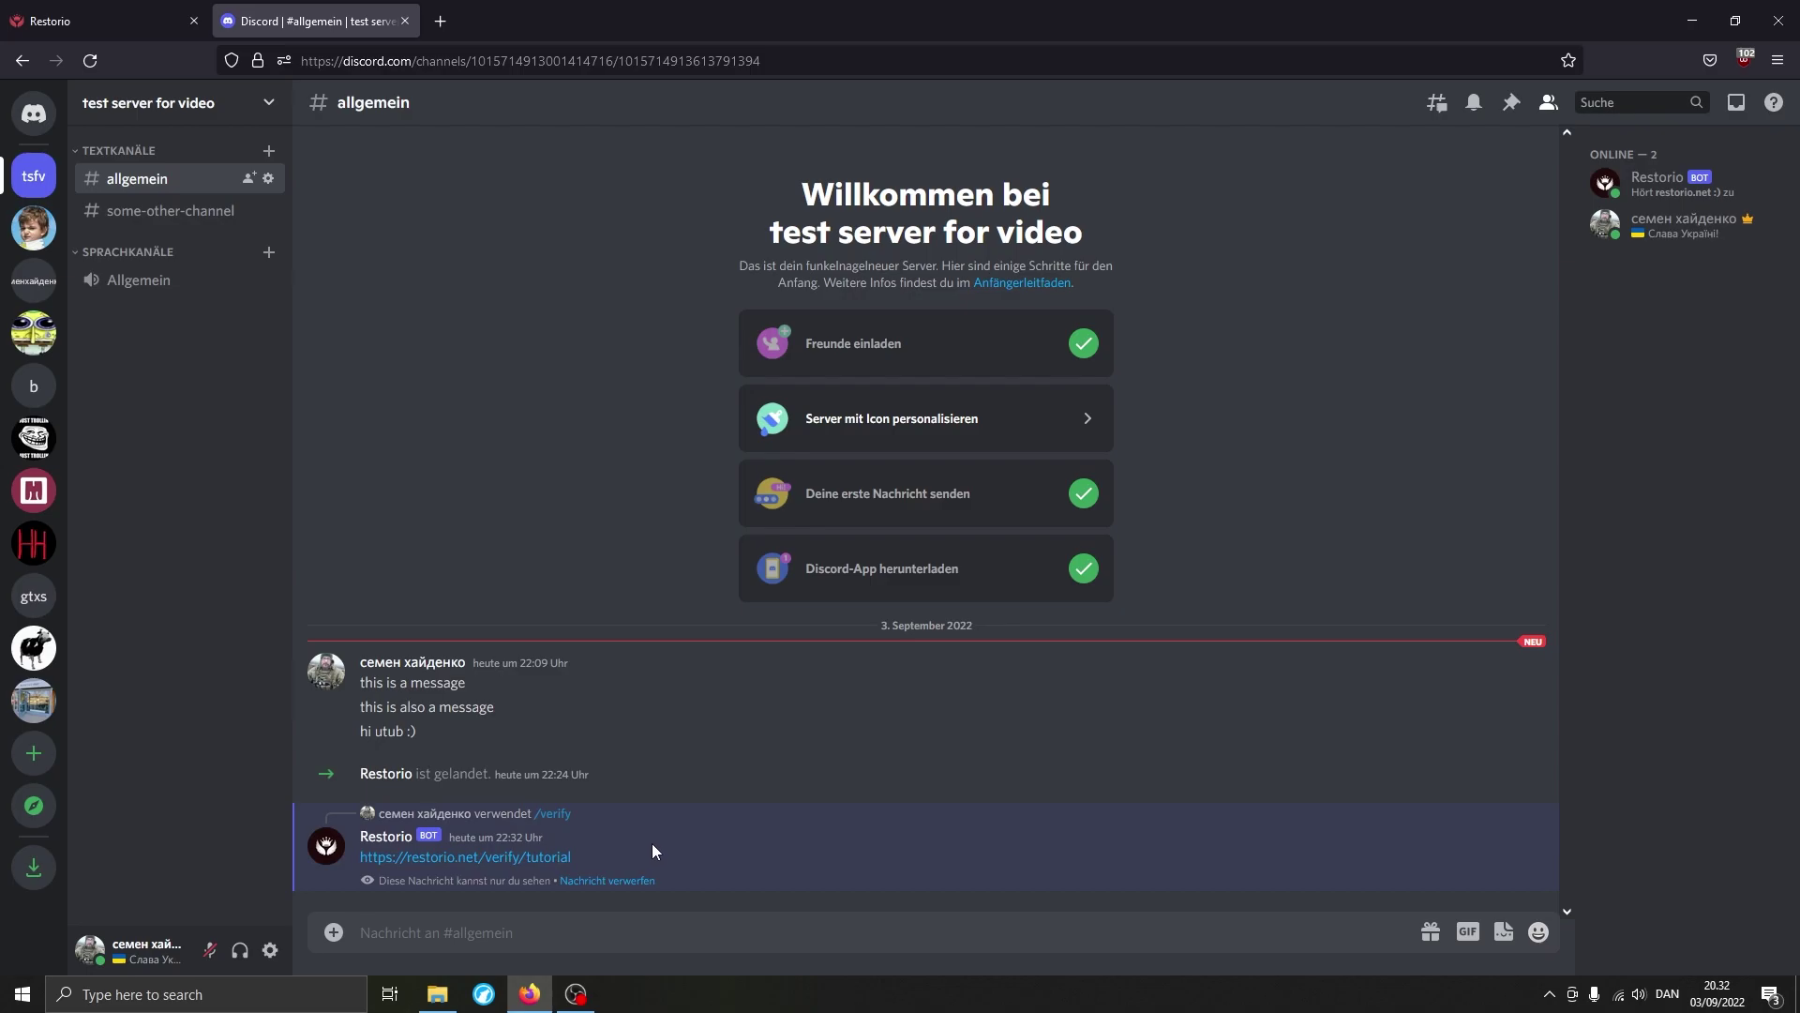
left_click(204, 12)
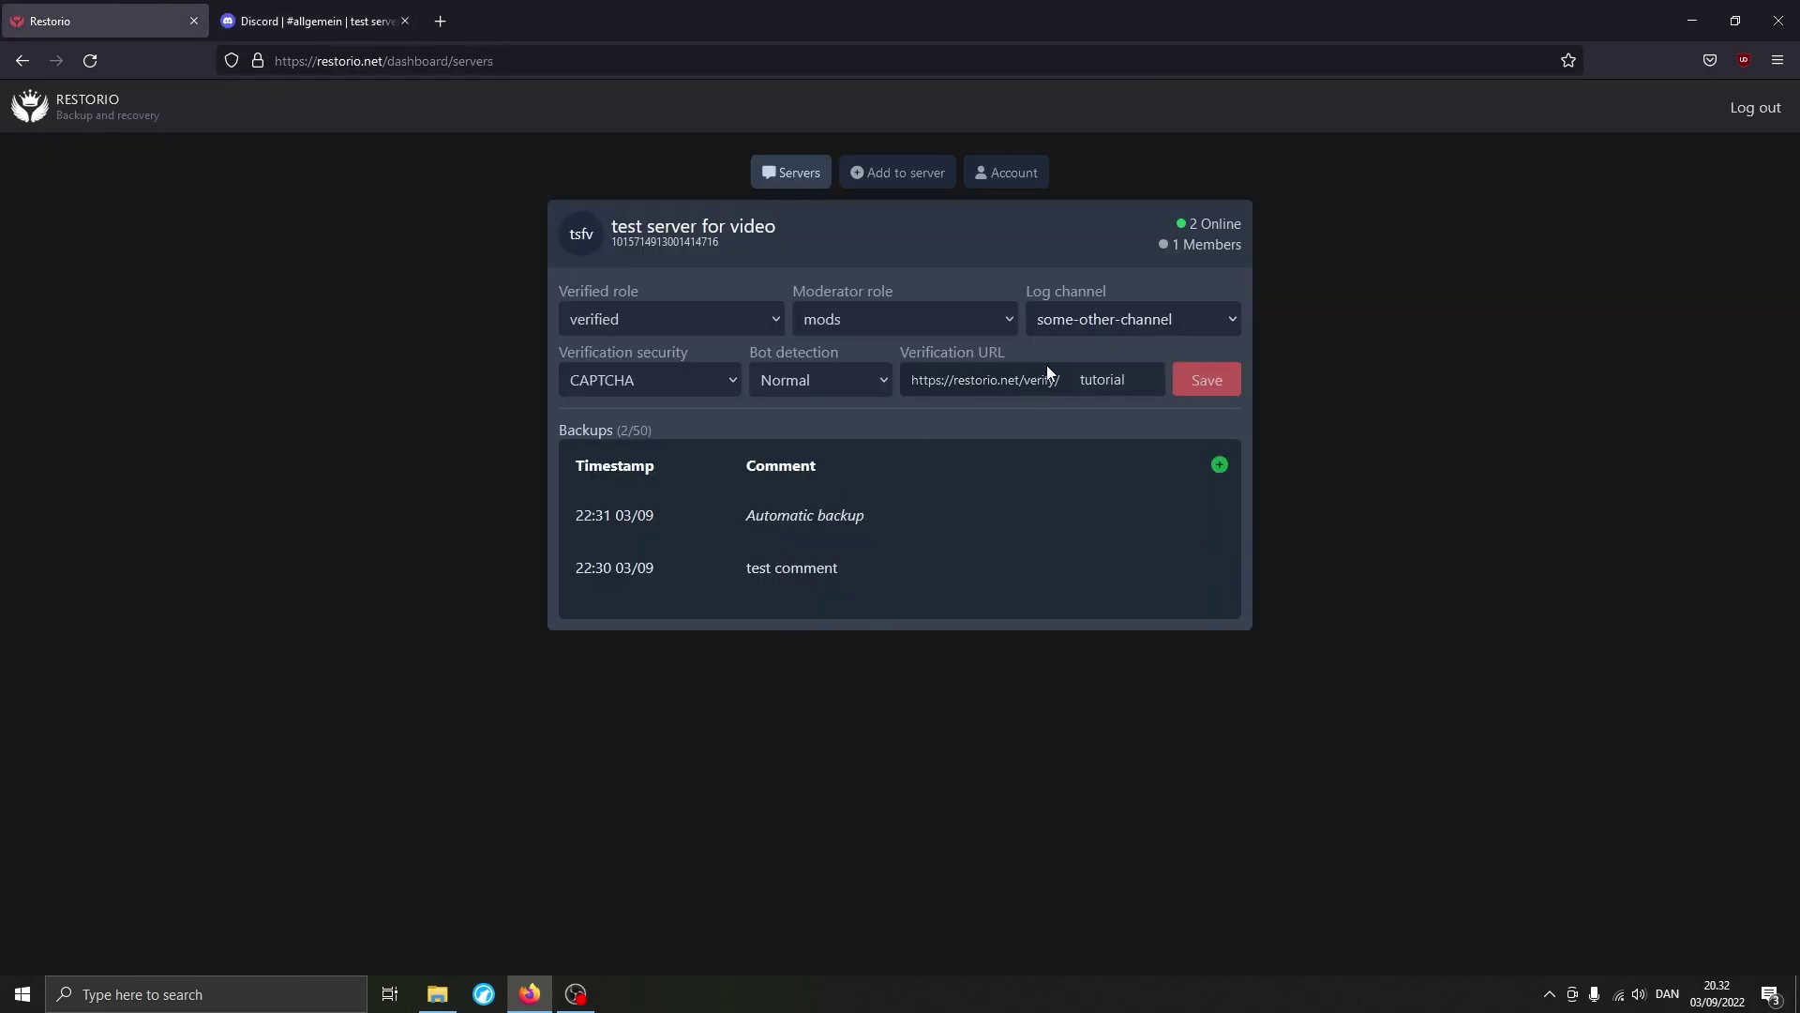
left_click(309, 21)
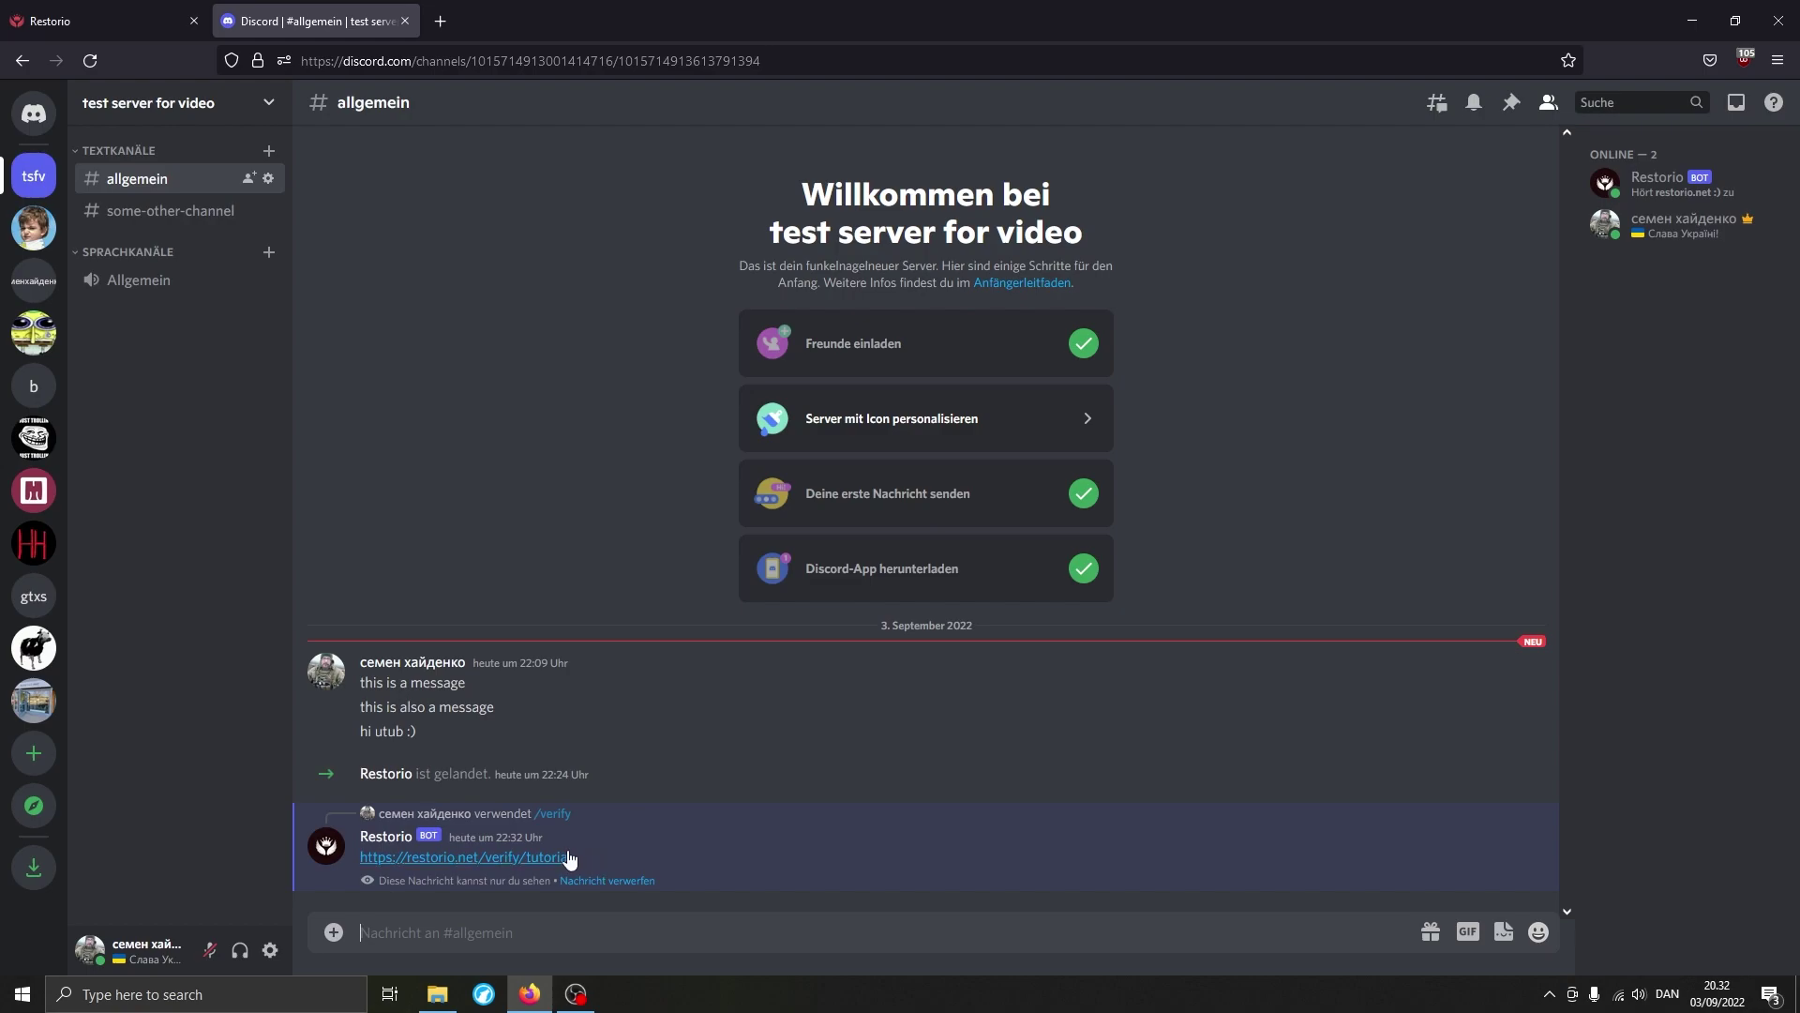
Open the bot's verification link, connect the Discord account and authorize Restorio.
left_click(511, 857)
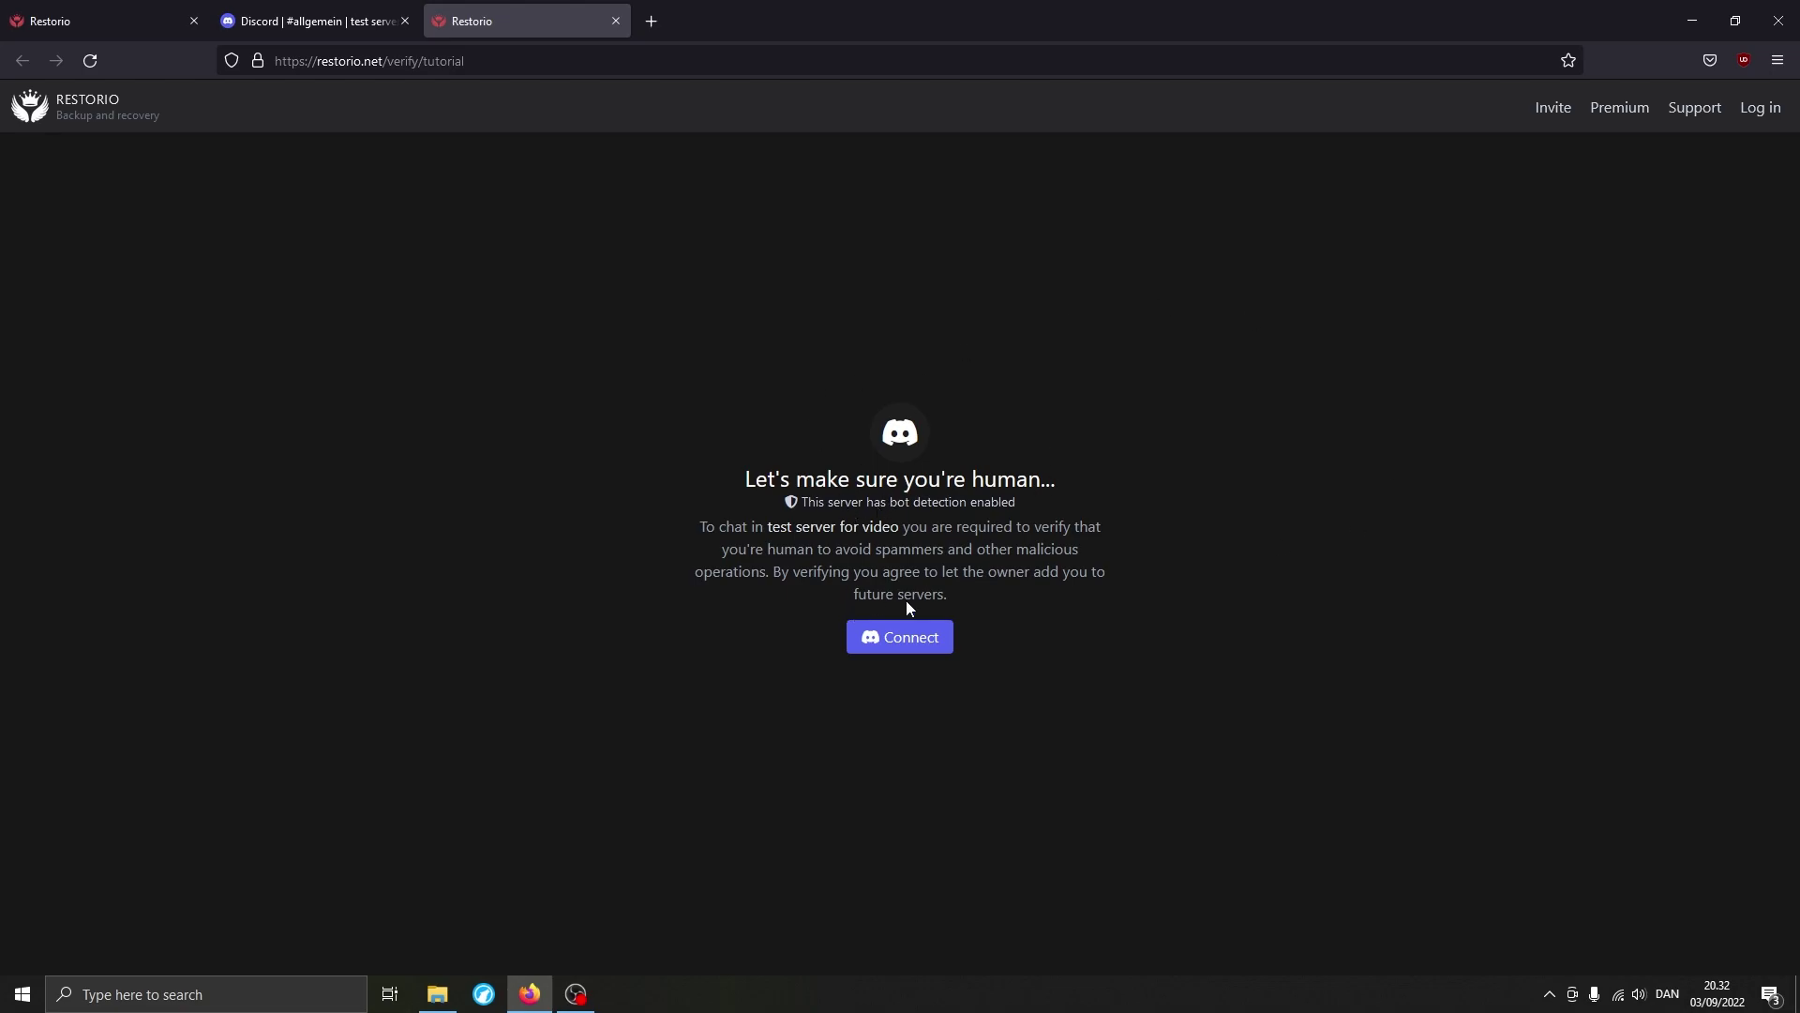
left_click(142, 11)
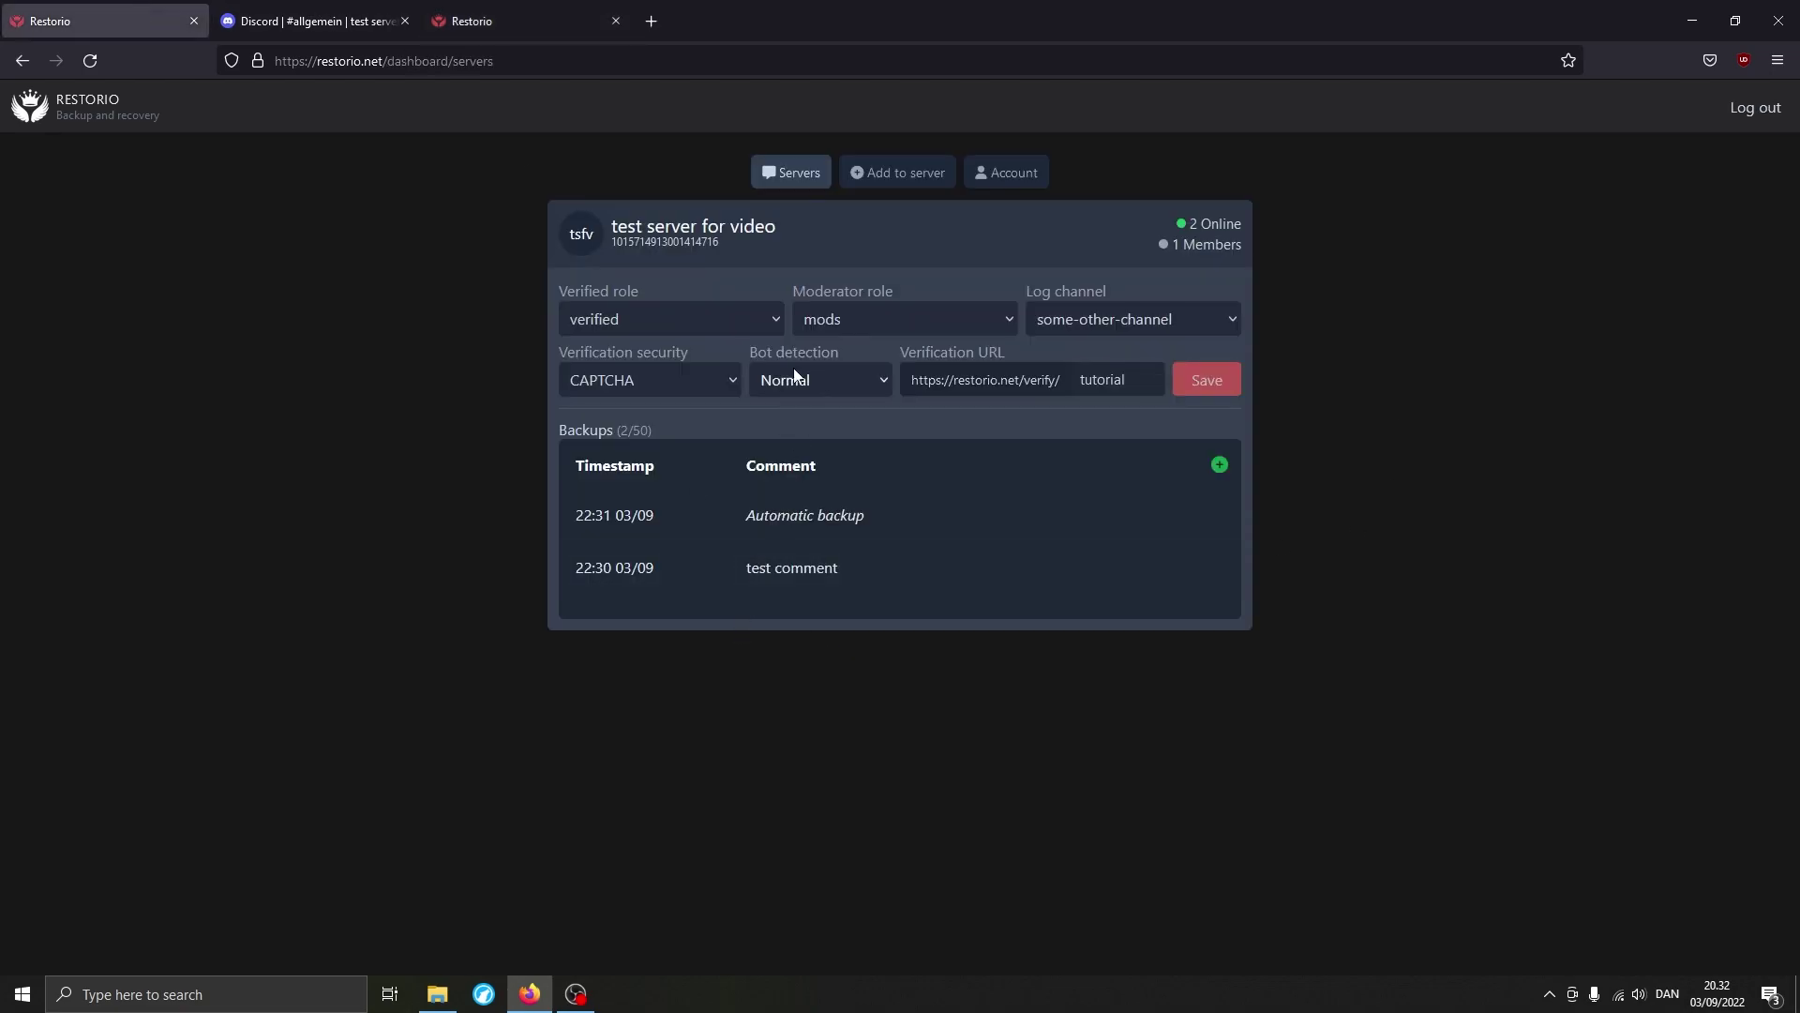
key("ctrl+shift+Tab")
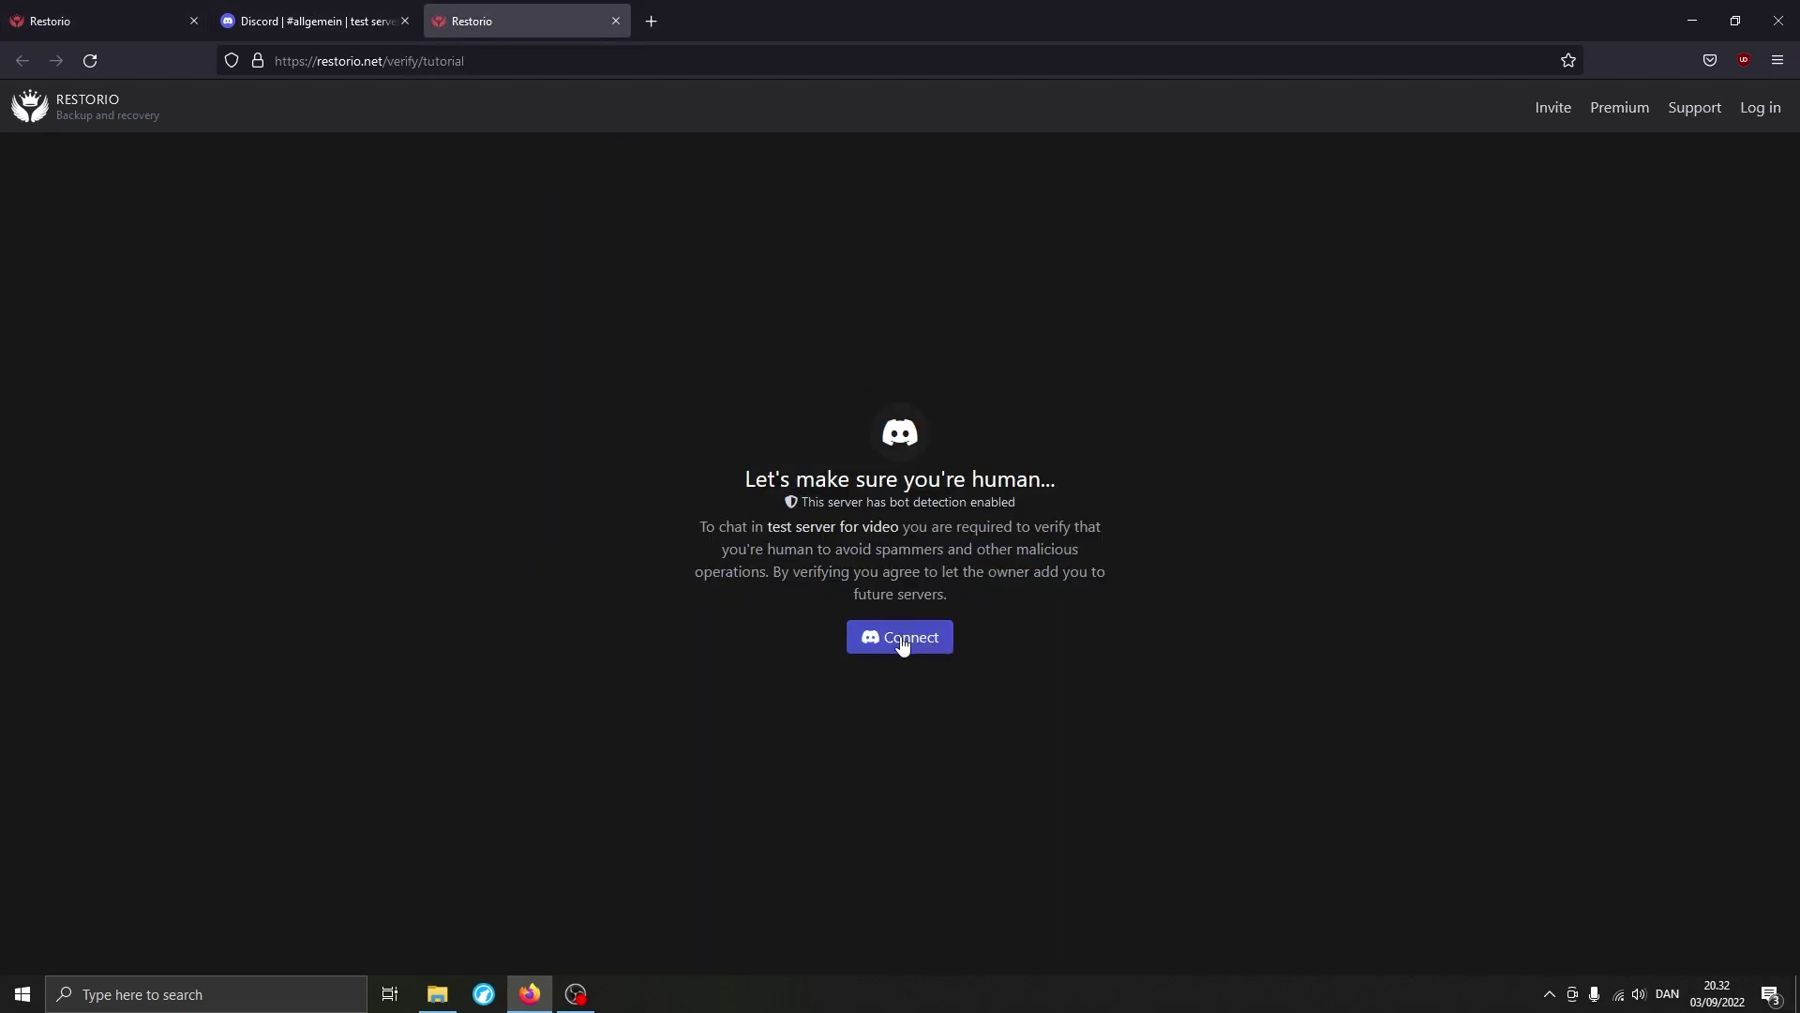
left_click(878, 645)
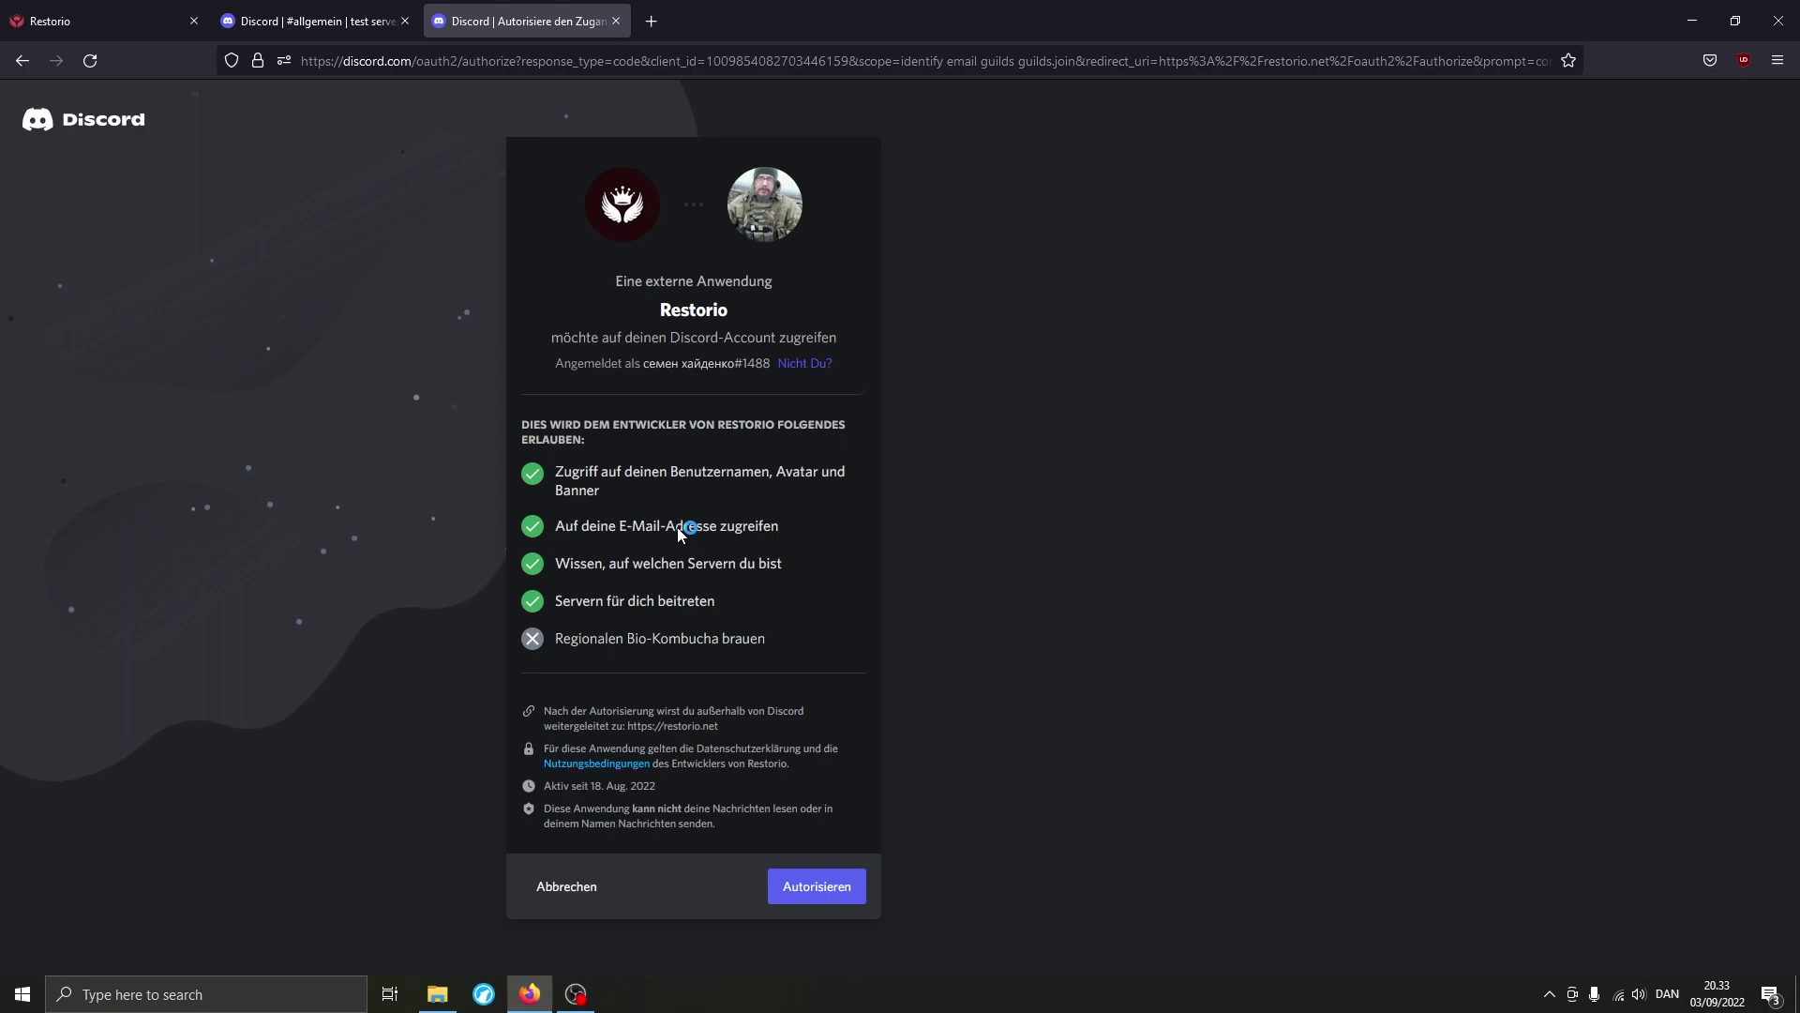
left_click(818, 890)
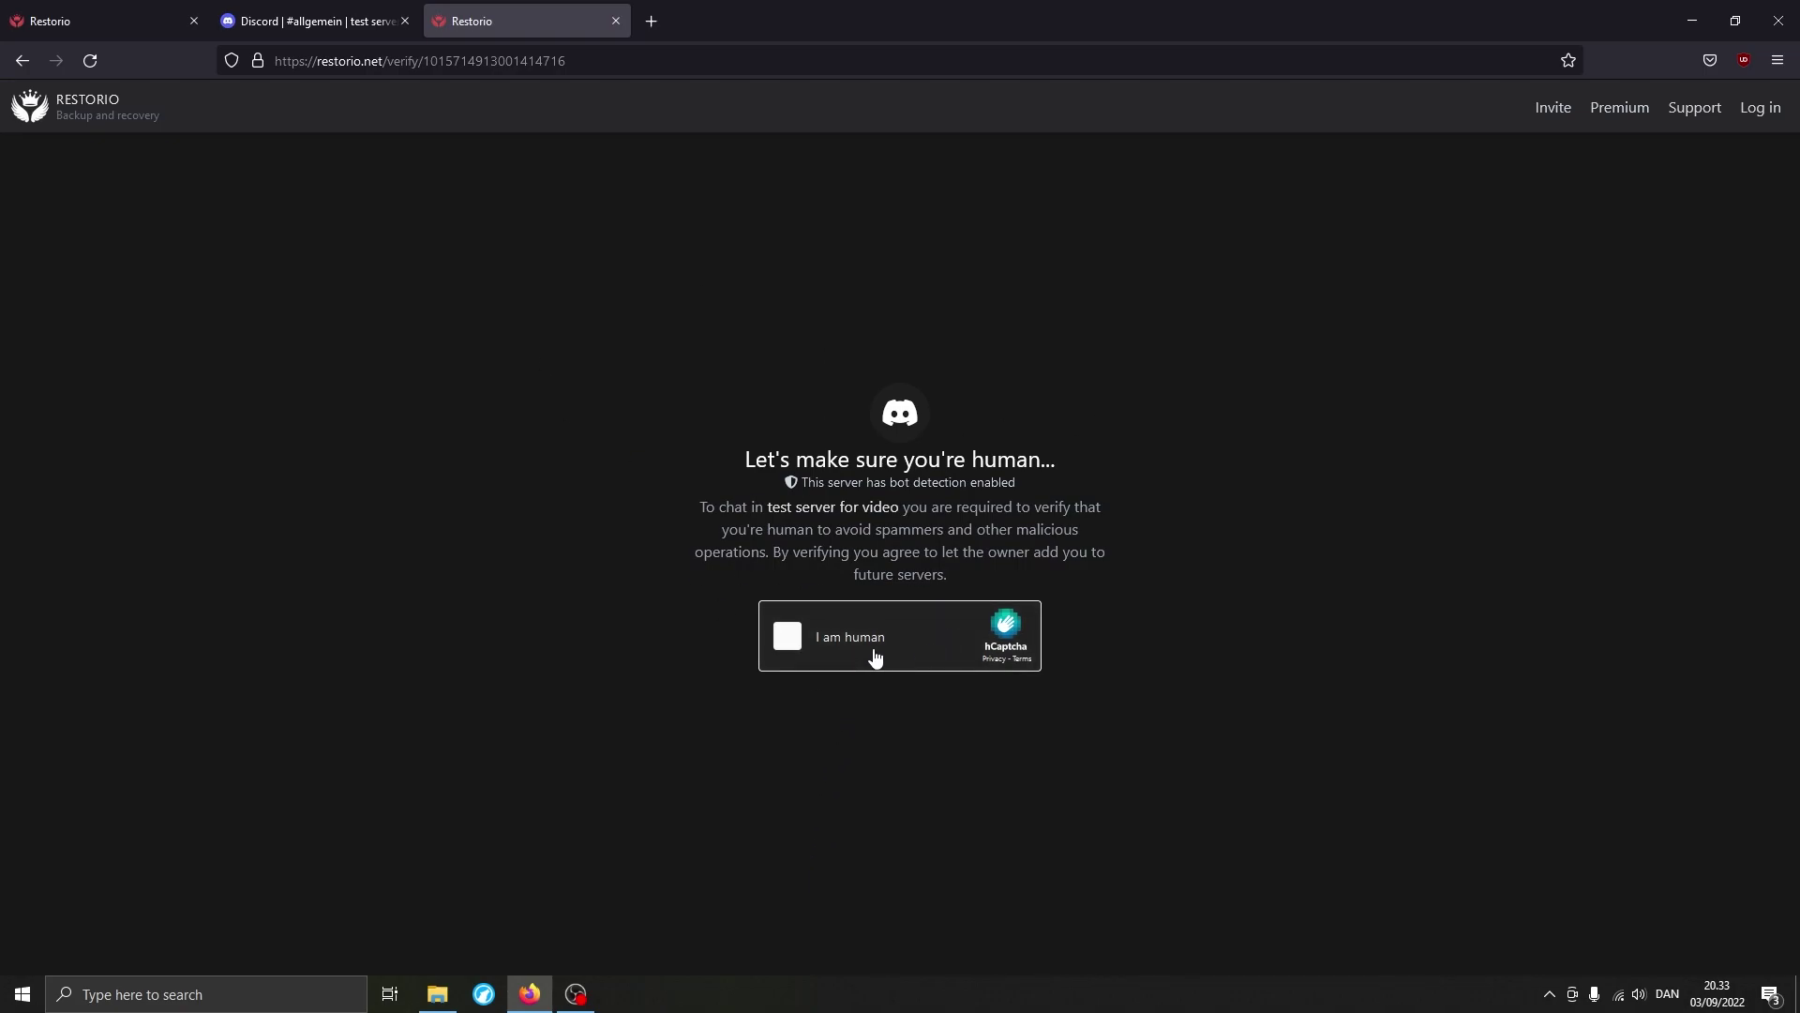
Pass the 'I am human' hCaptcha check and return to the Discord server.
left_click(70, 19)
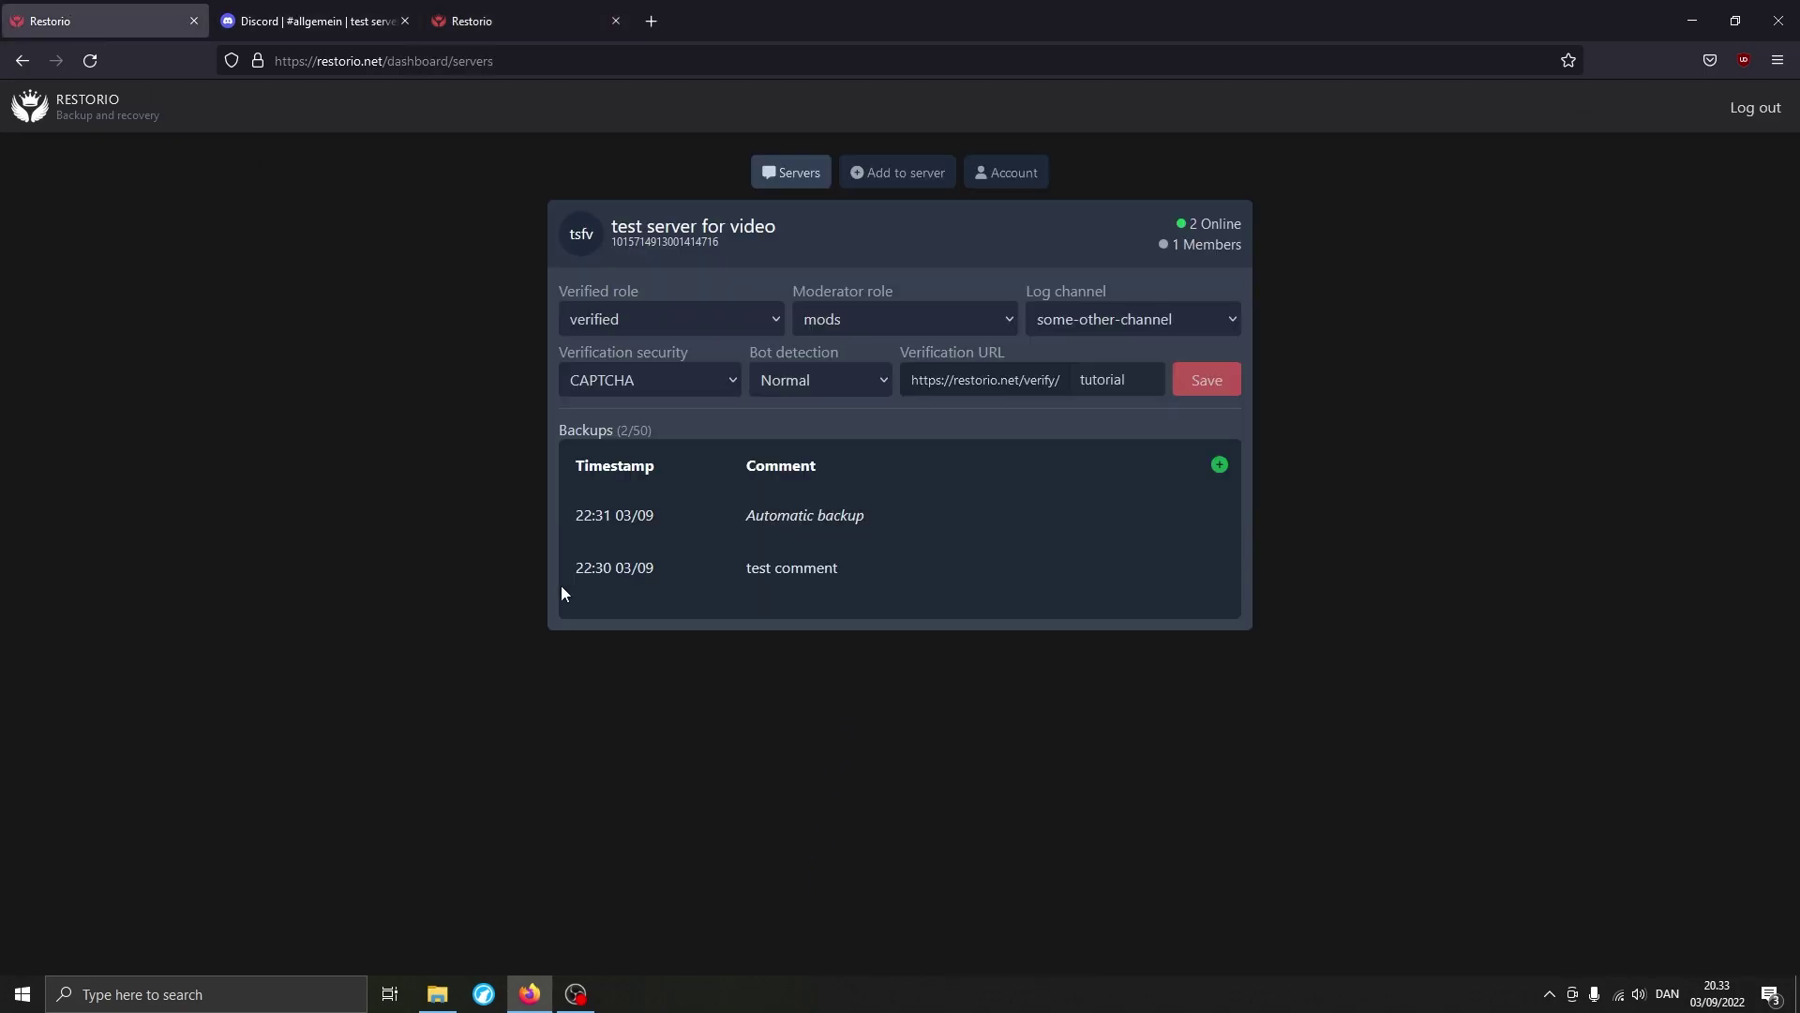
left_click(644, 383)
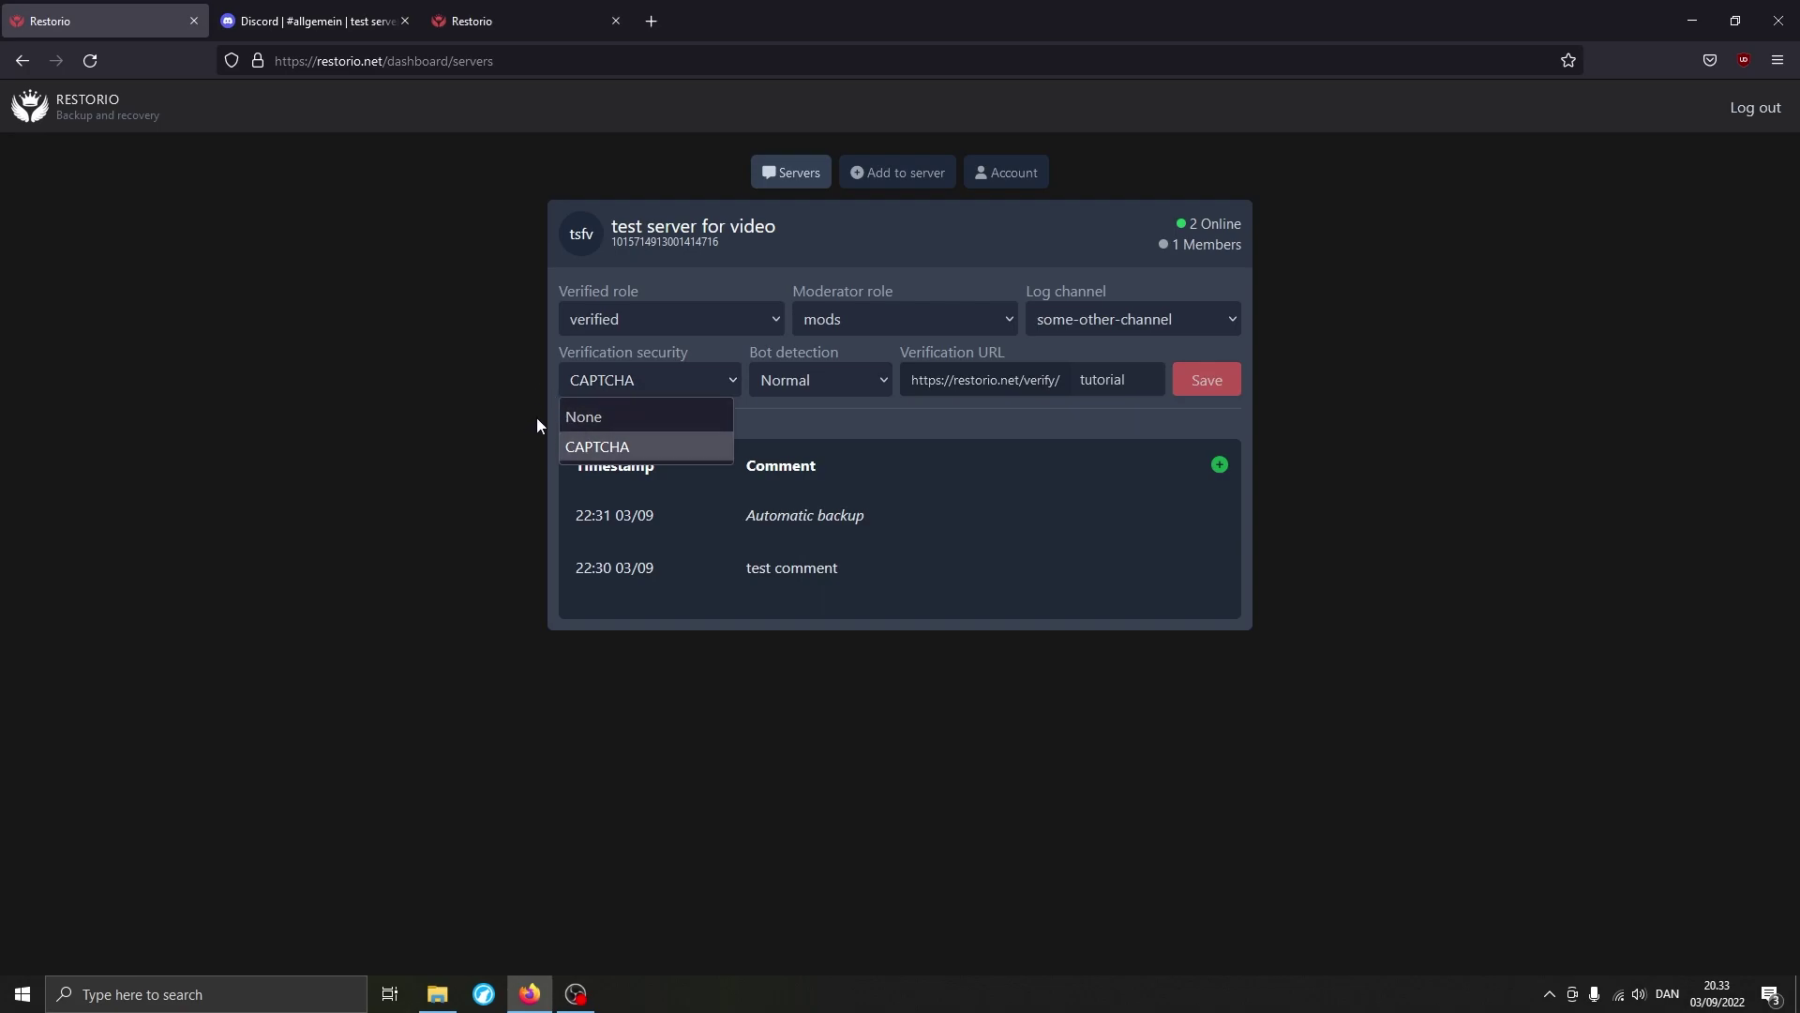
left_click(501, 413)
left_click(472, 21)
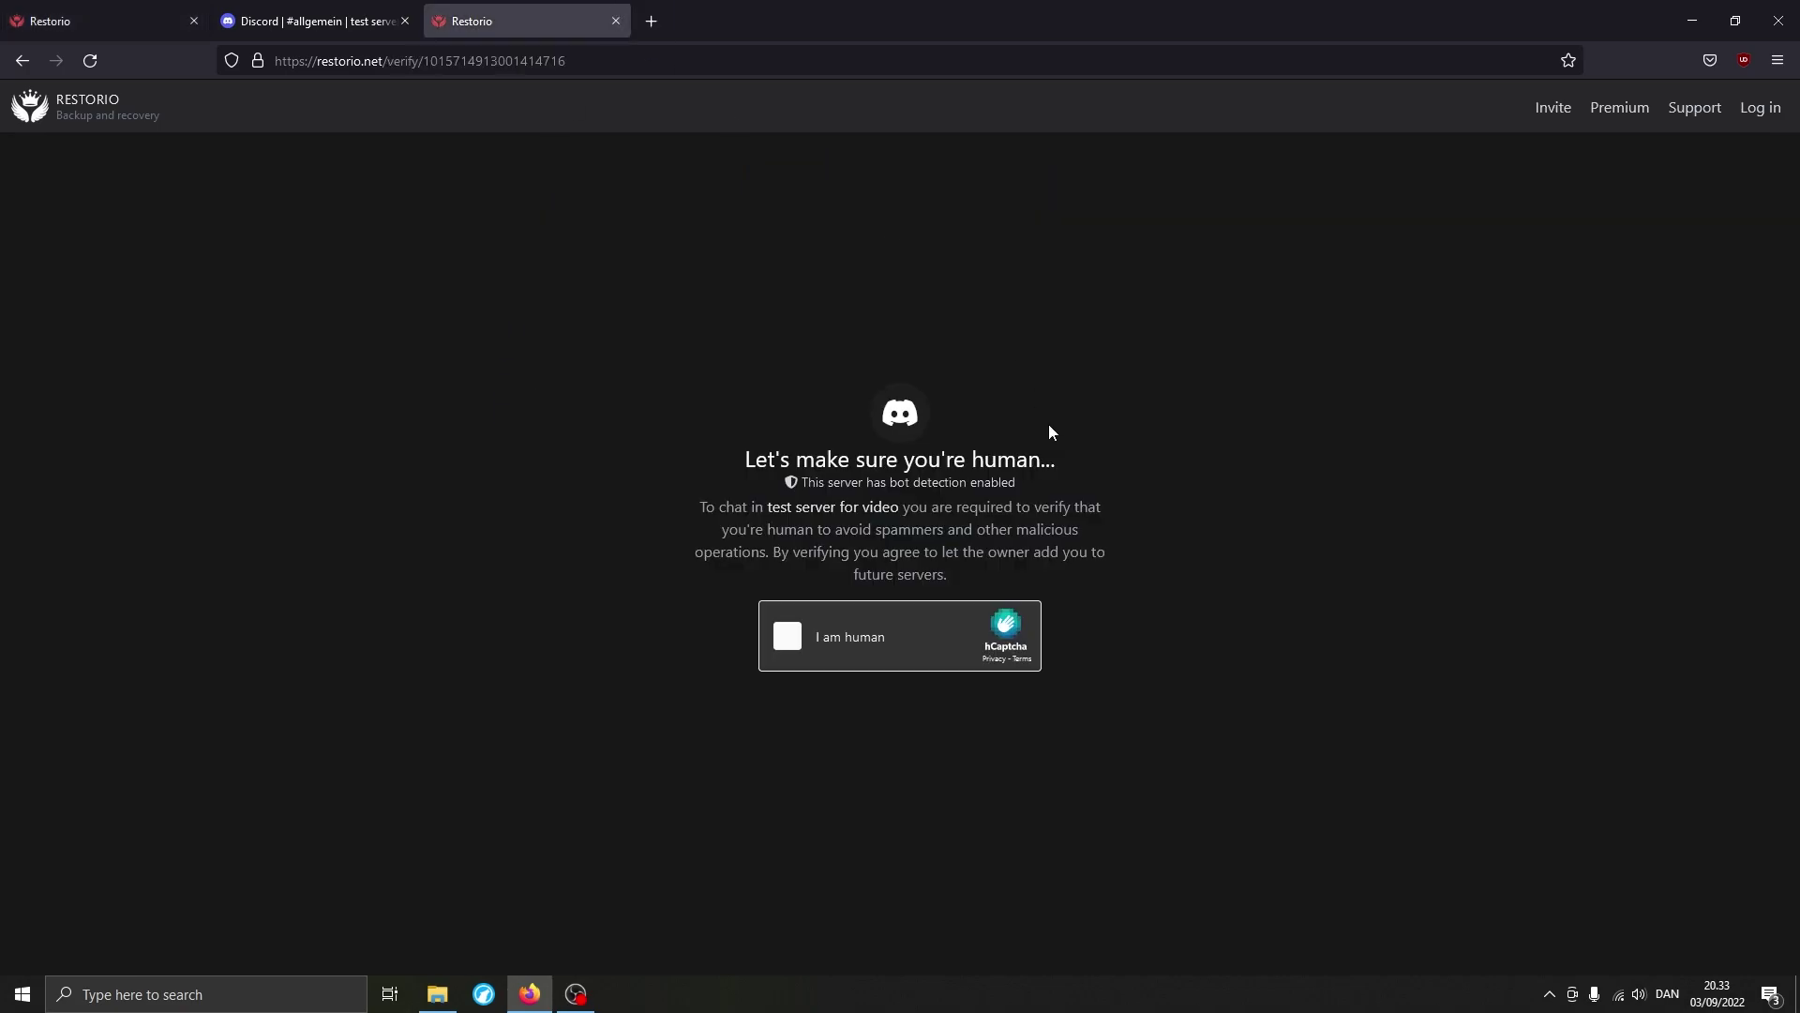
left_click(925, 627)
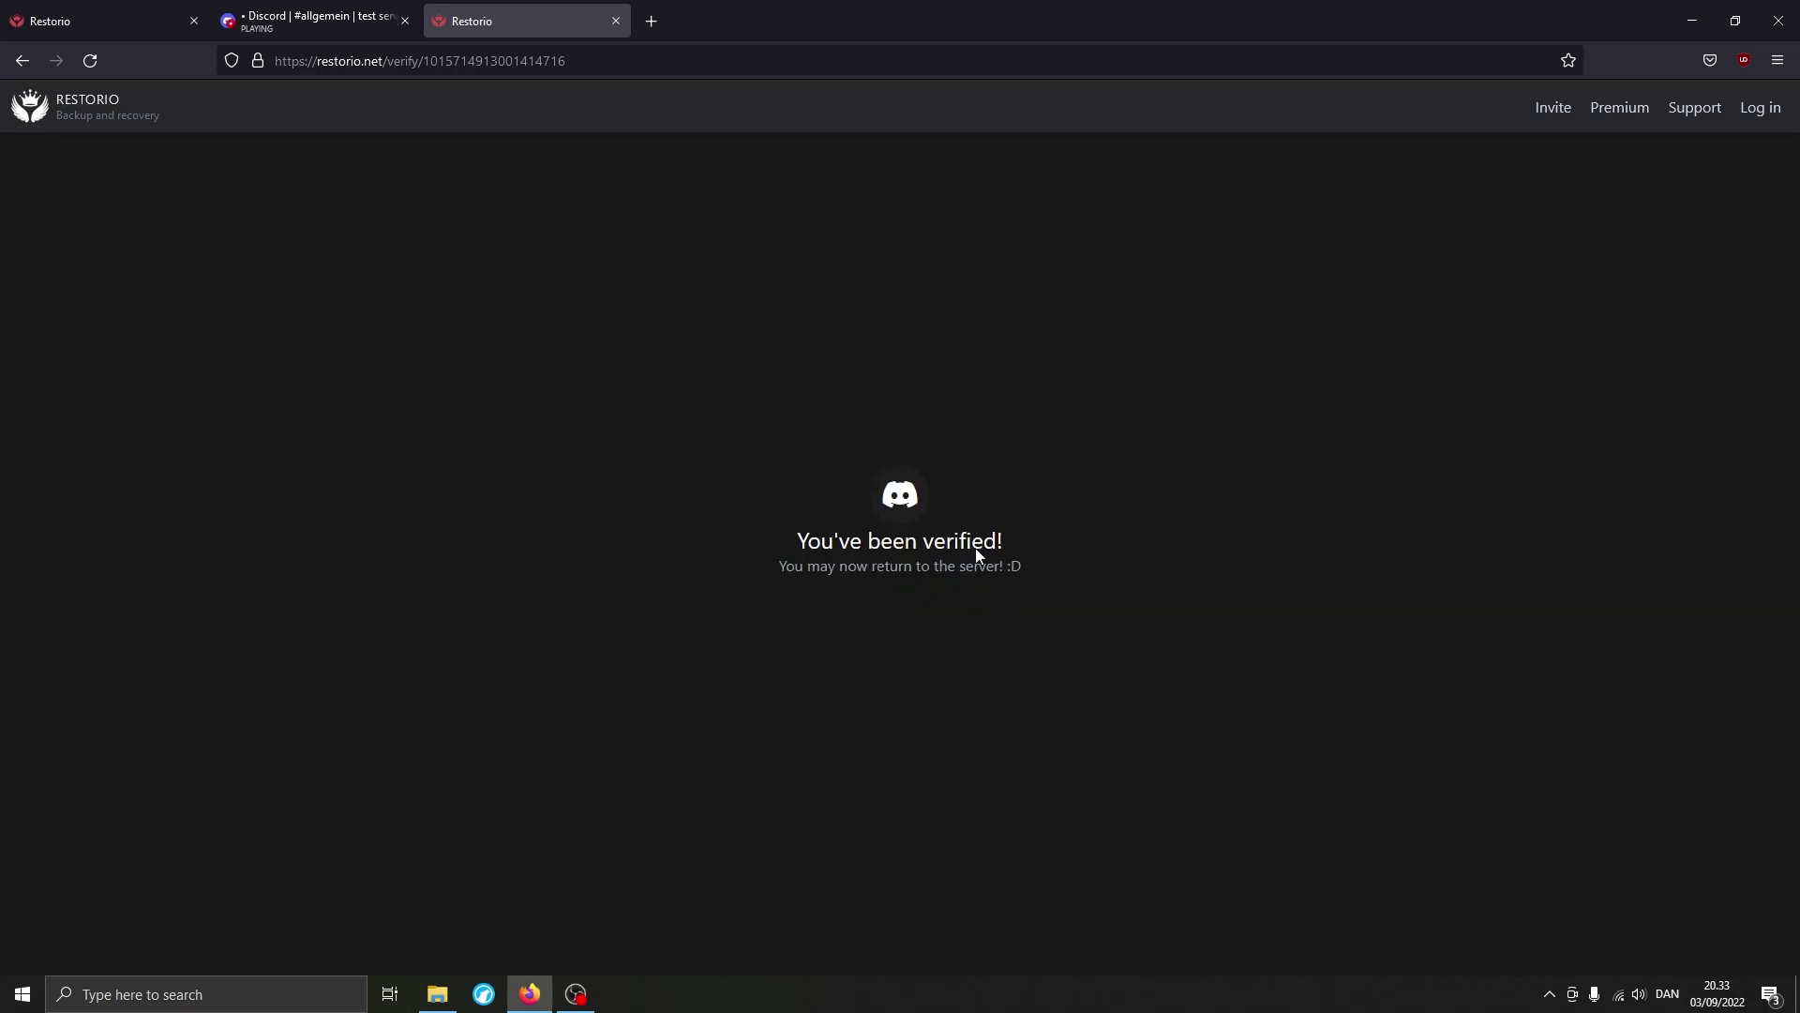
key("ctrl+shift+Tab")
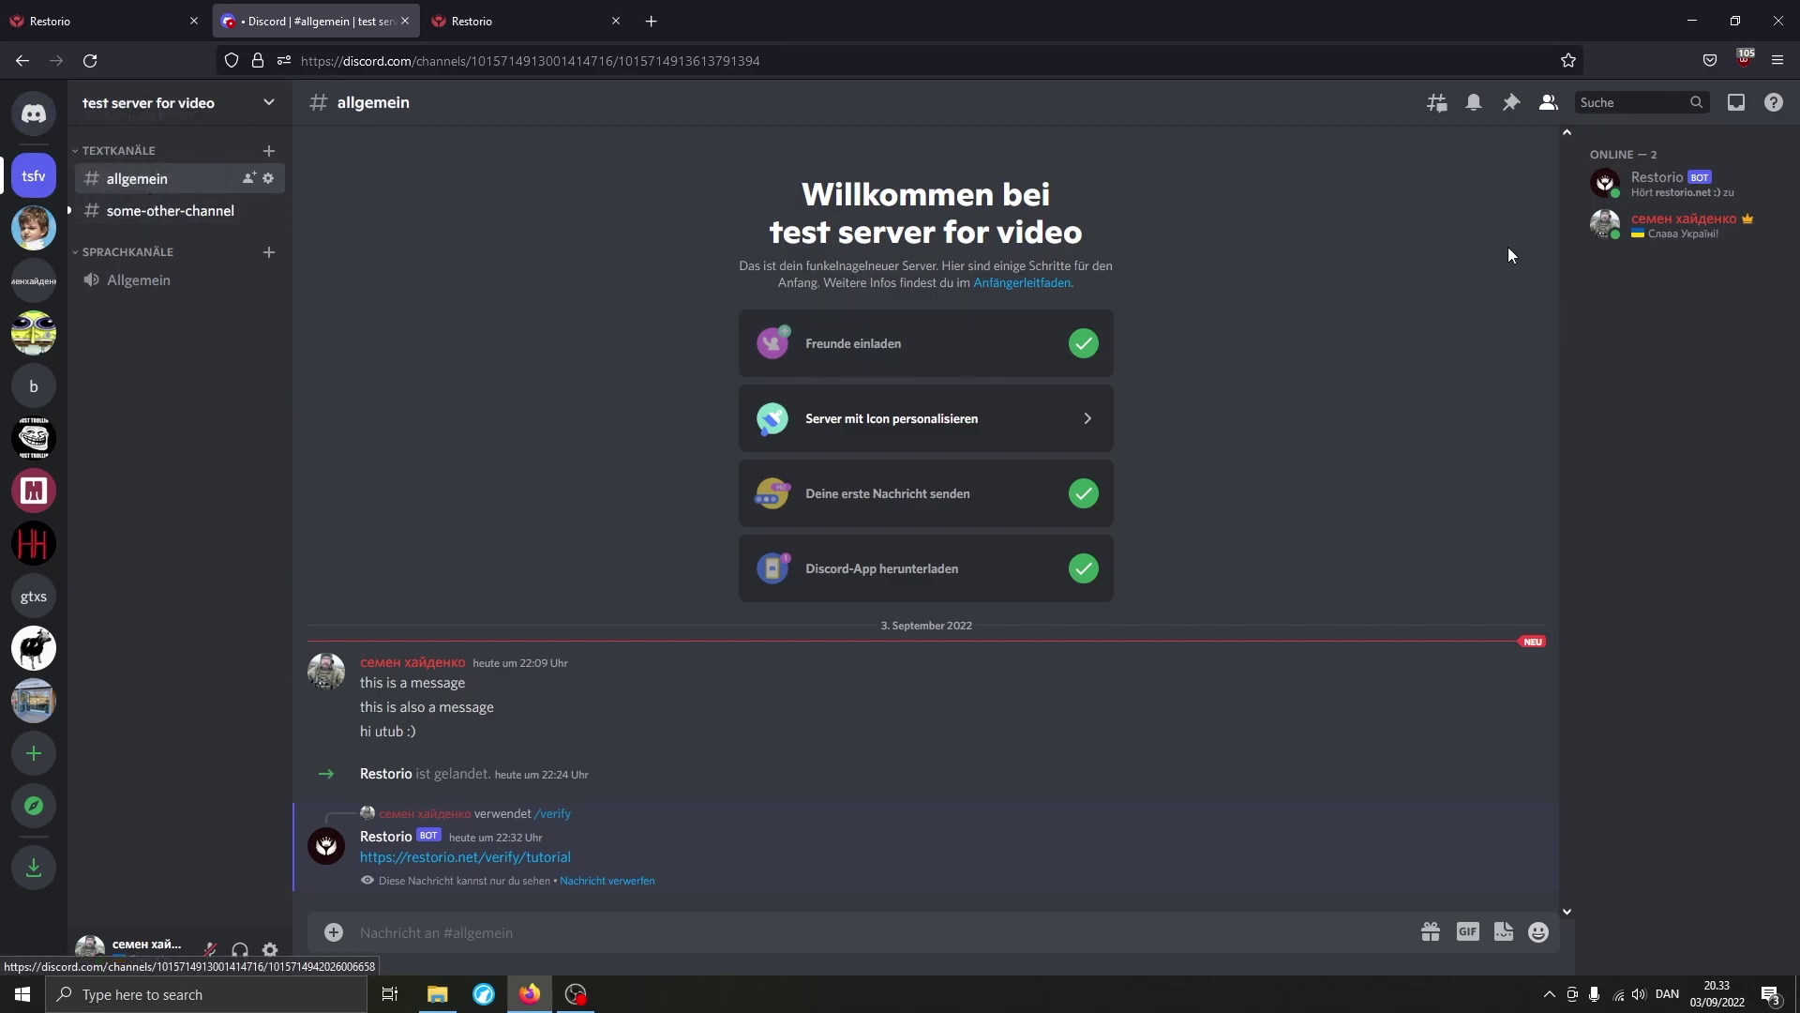
Confirm the member's profile shows the verified role and open the some-other-channel log.
left_click(1626, 233)
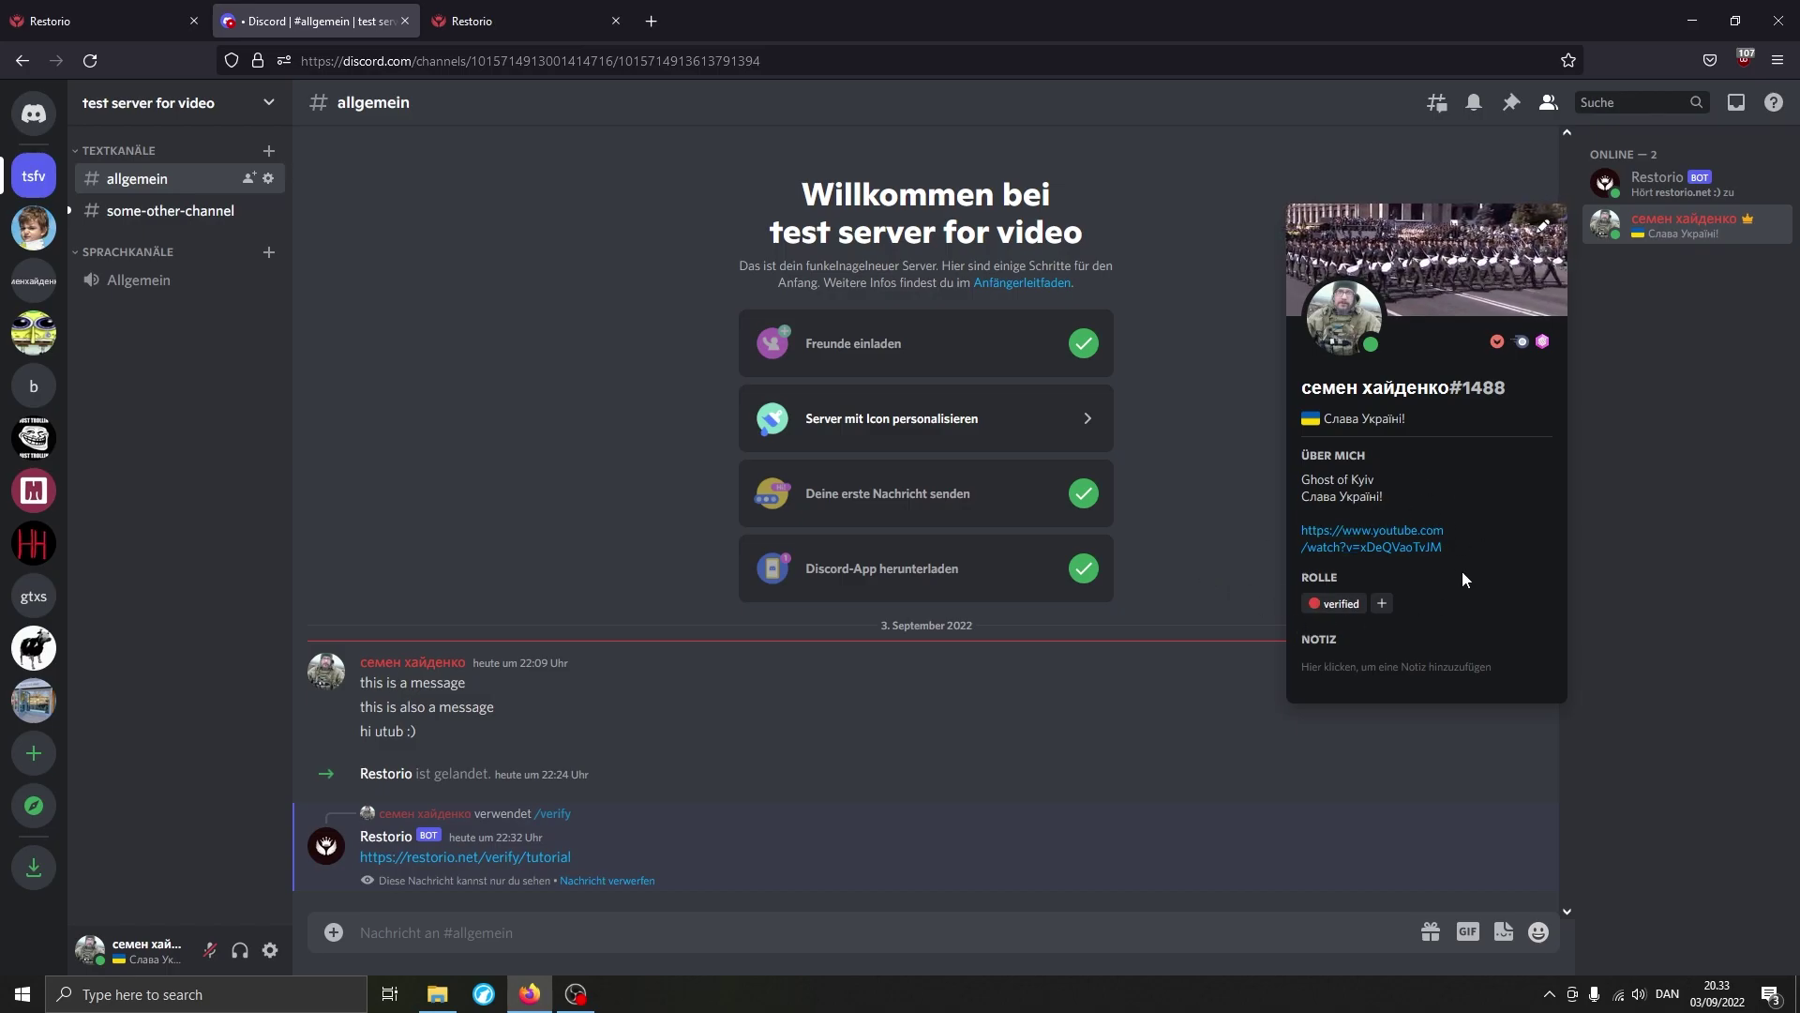
left_click(1110, 640)
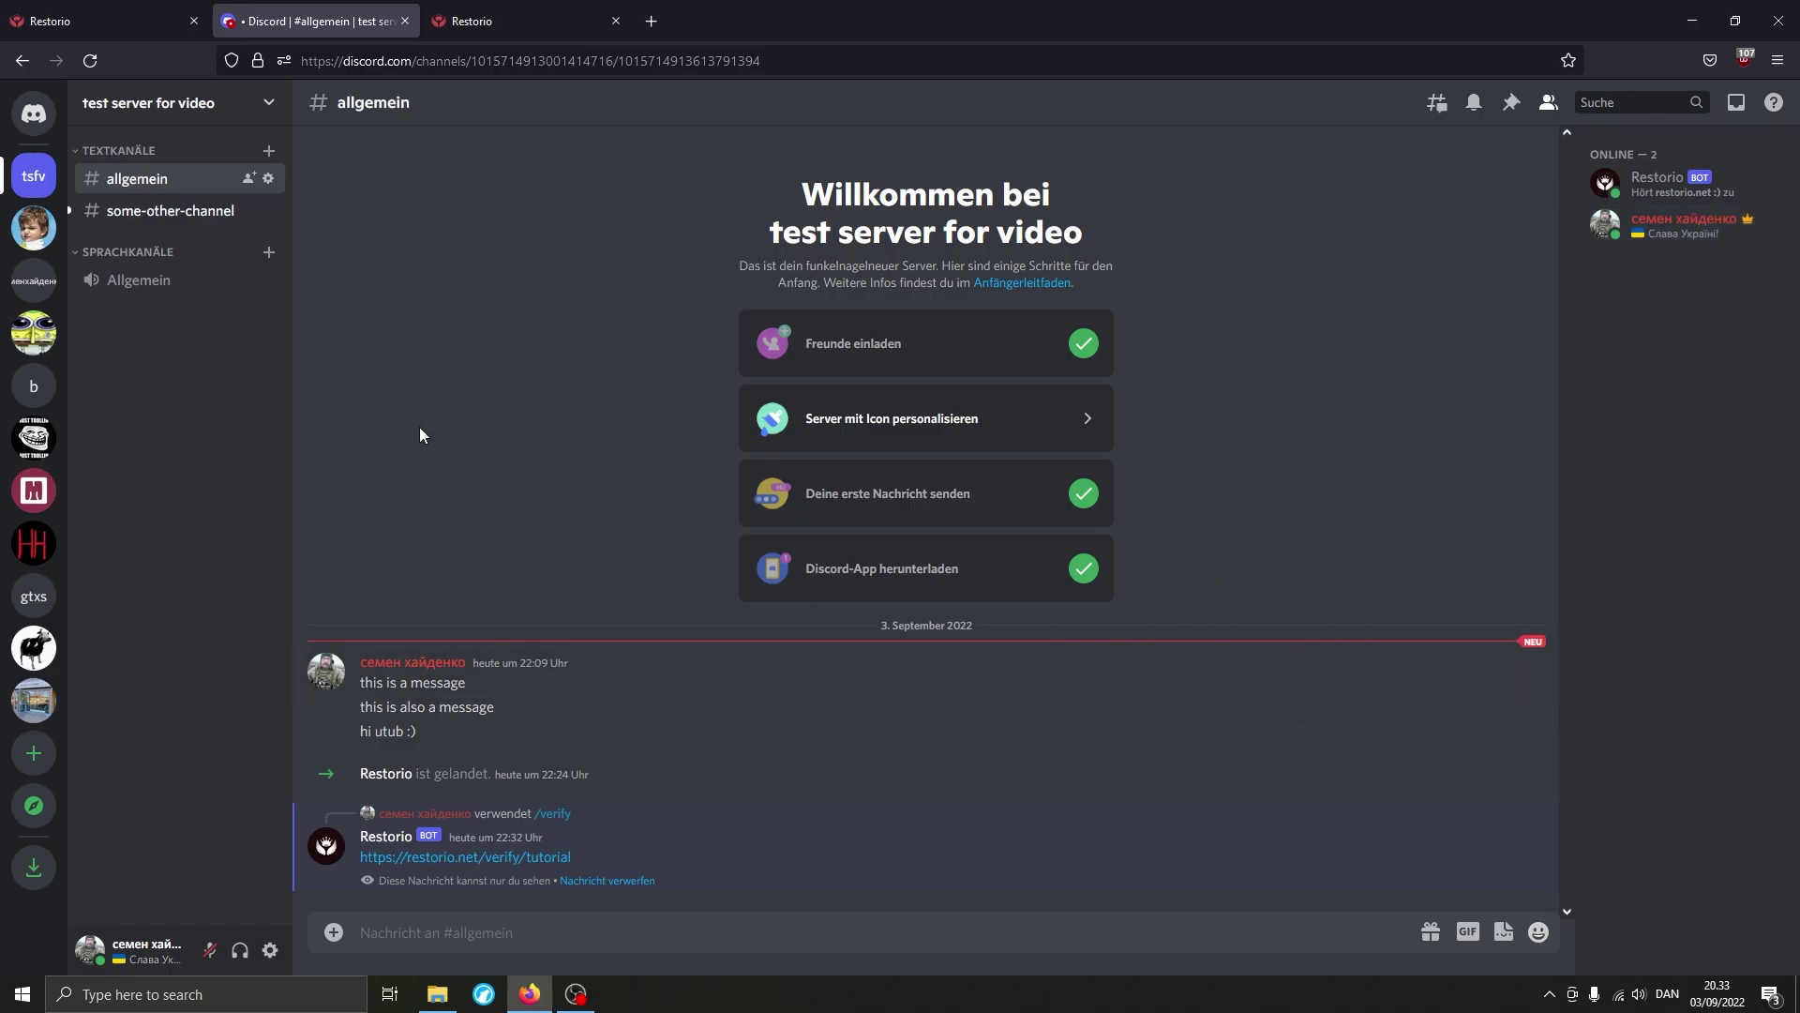
left_click(181, 216)
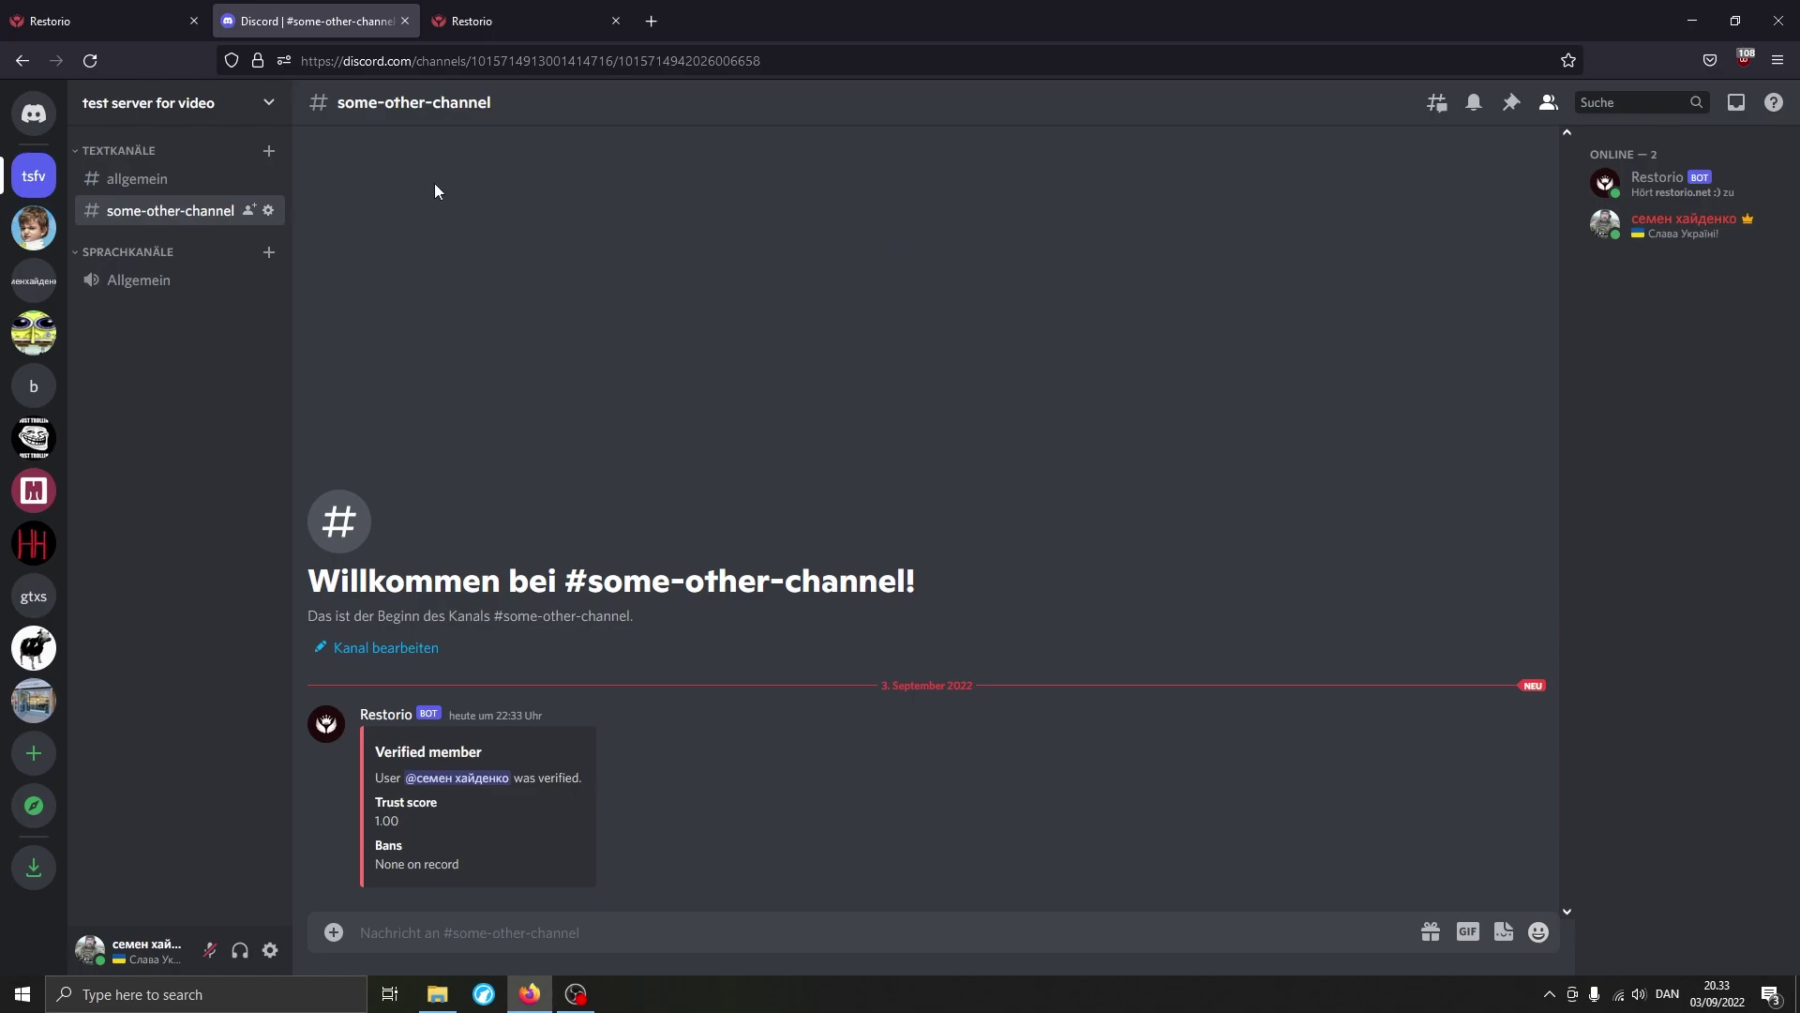
left_click(92, 11)
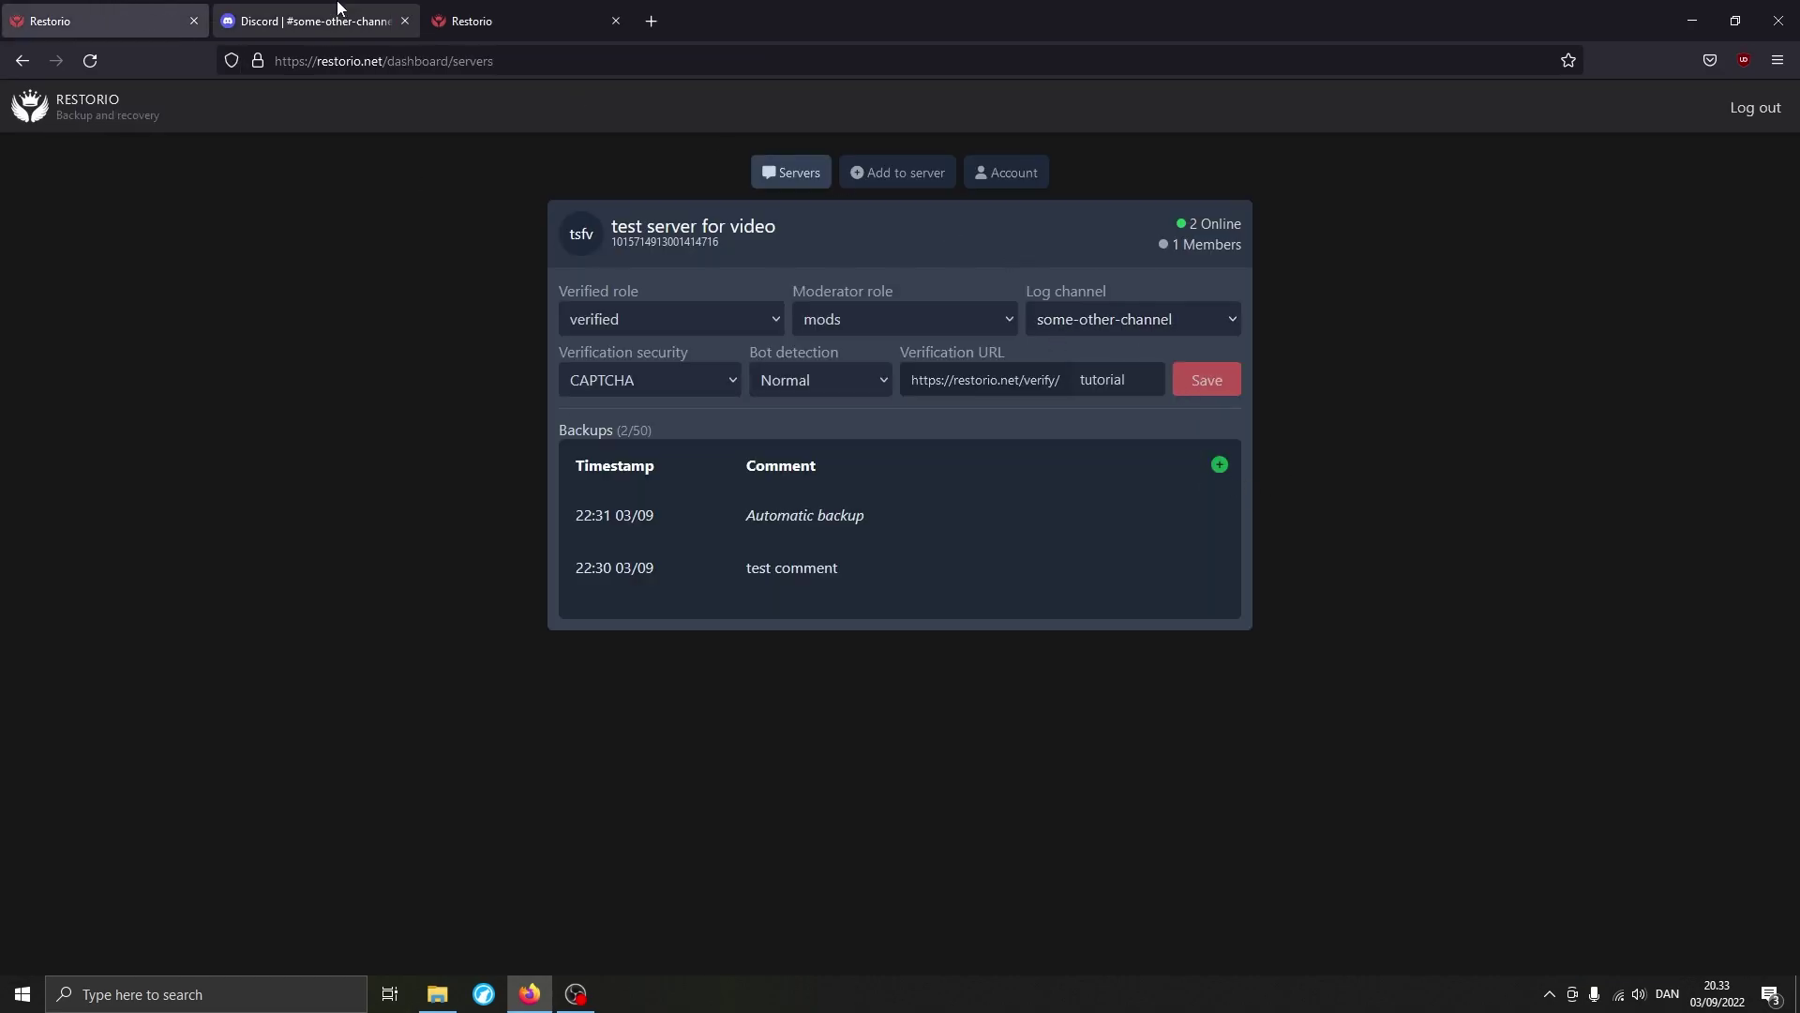
left_click(309, 20)
Review the Verified member log entry and its 'None on record' bans, then close the verification tab.
left_click_drag(377, 752, 537, 842)
left_click(442, 782)
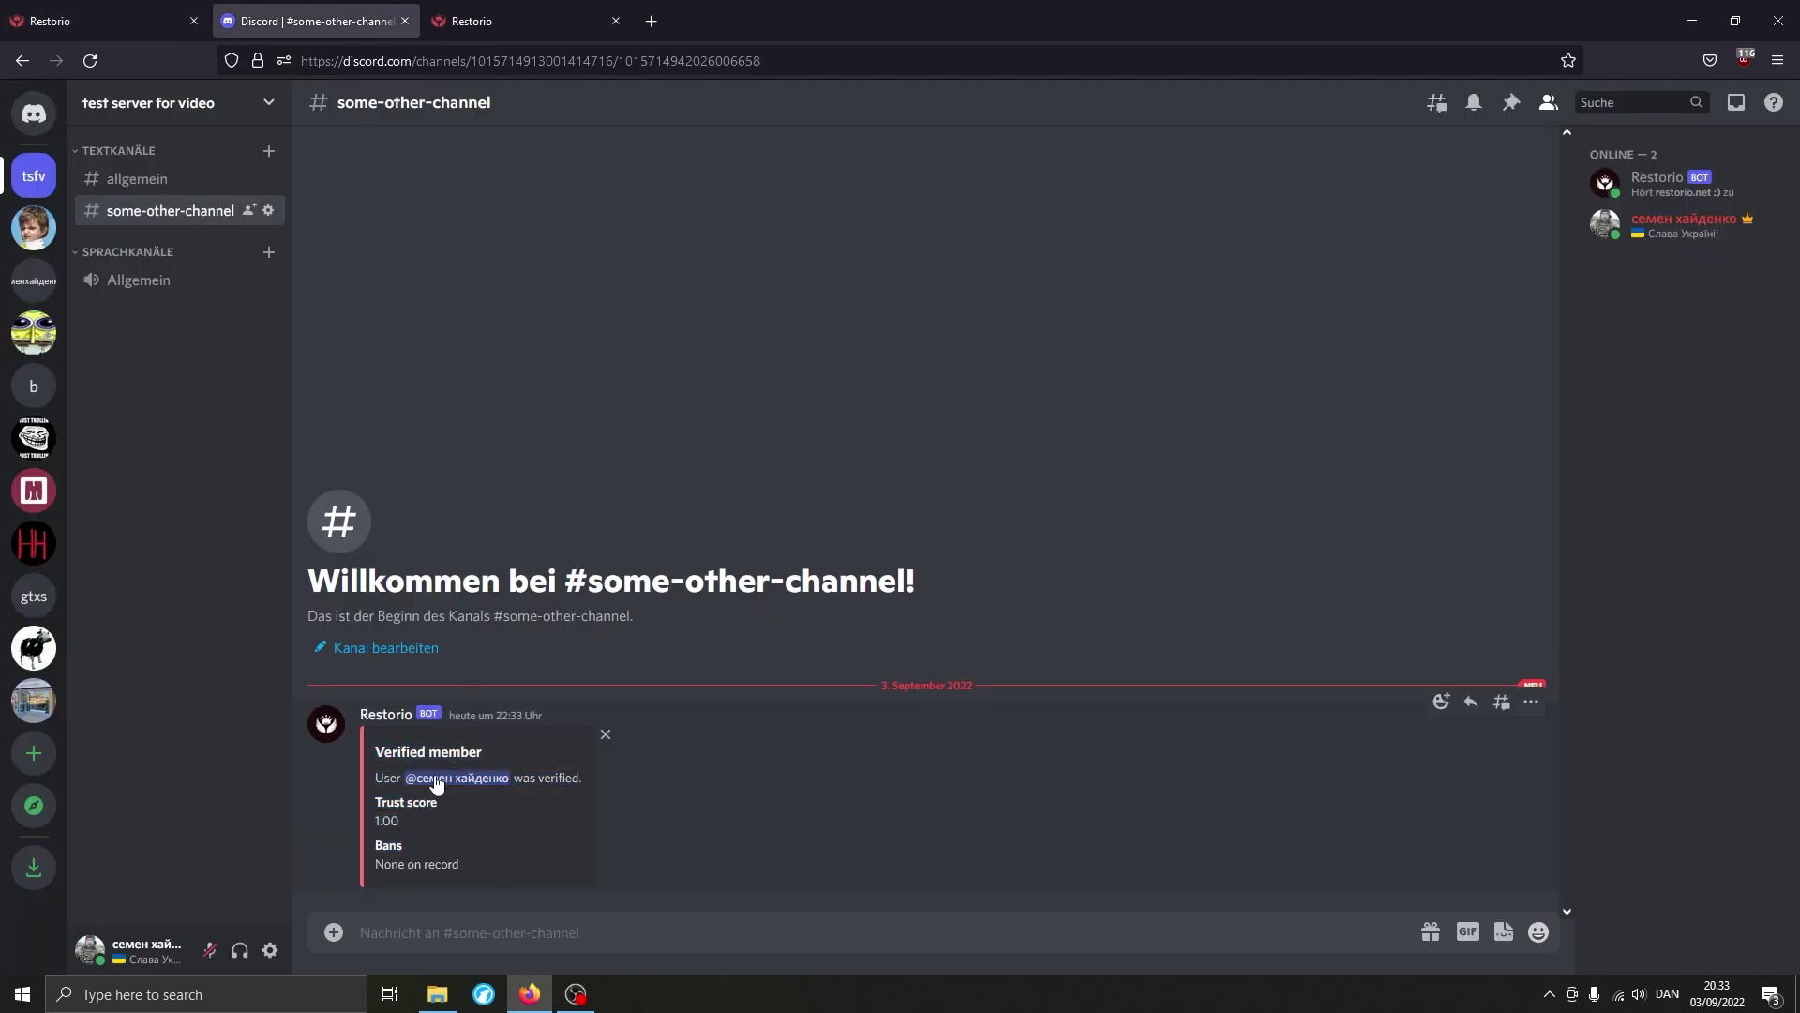
left_click(456, 778)
left_click(345, 821)
left_click_drag(375, 864, 515, 872)
left_click(515, 872)
left_click(150, 179)
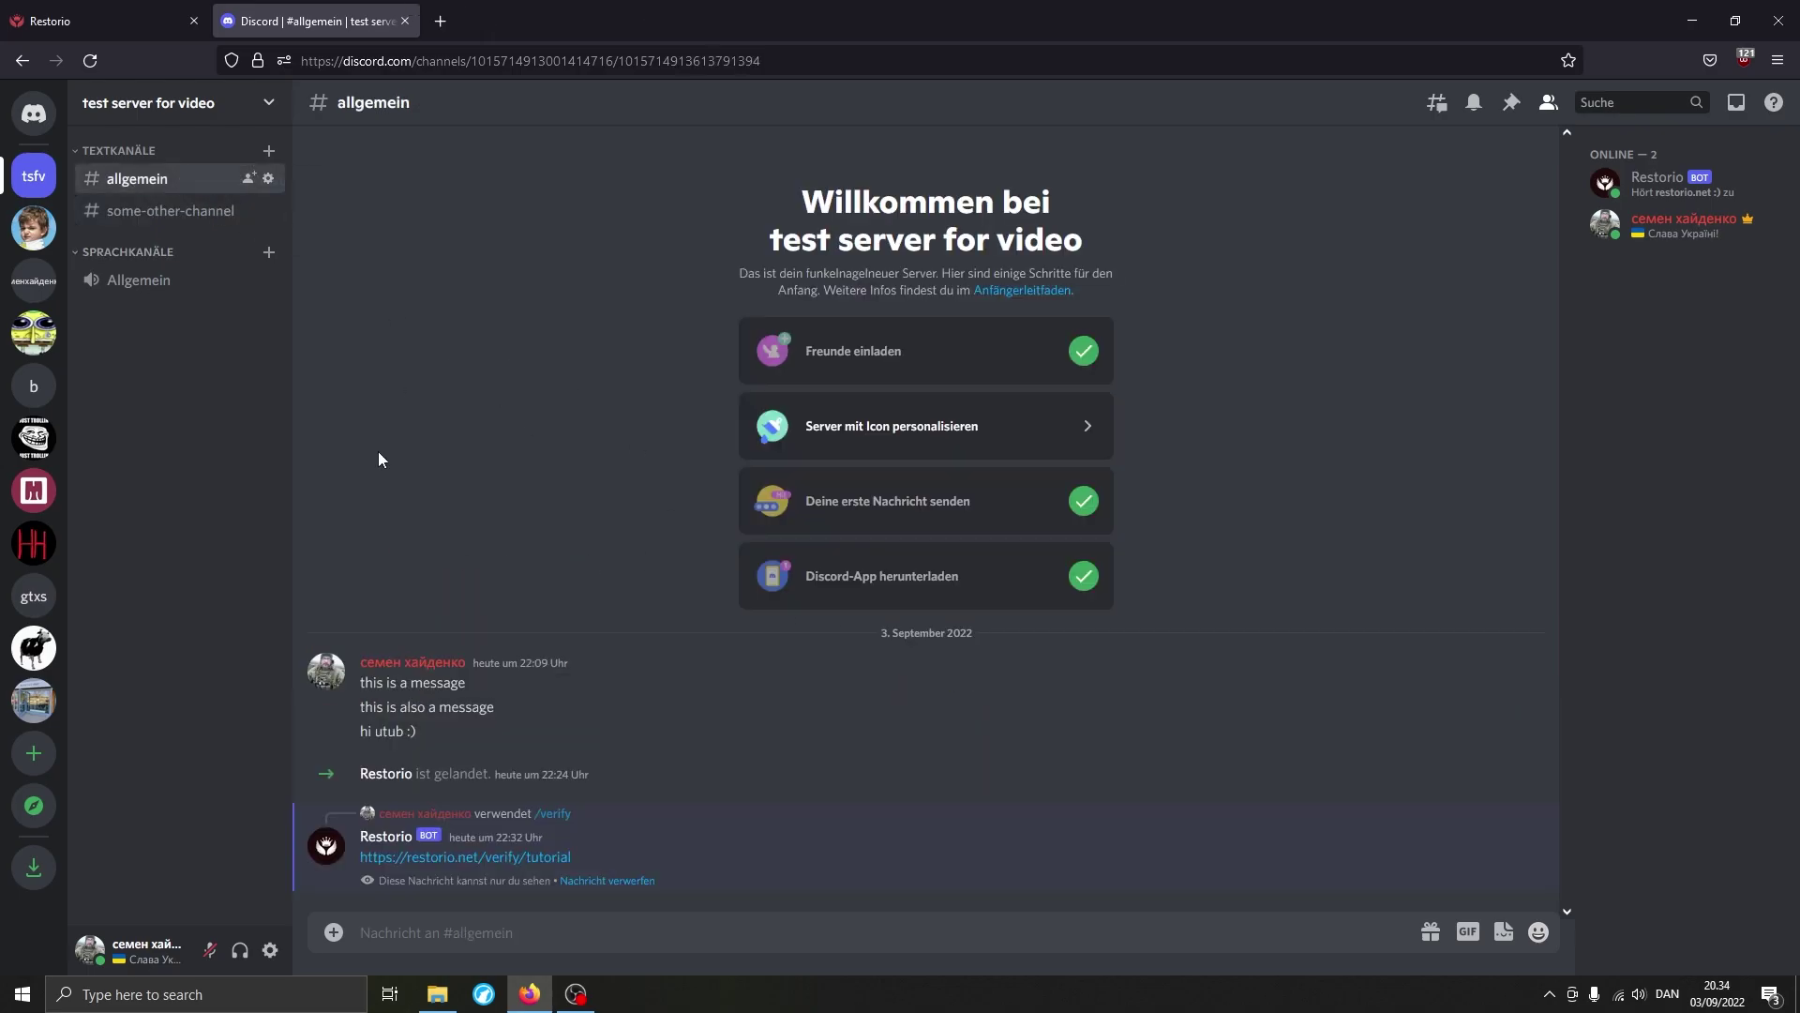
Delete test server for video via Servereinstellungen > Server löschen, then return to Restorio.
left_click(225, 103)
left_click(150, 223)
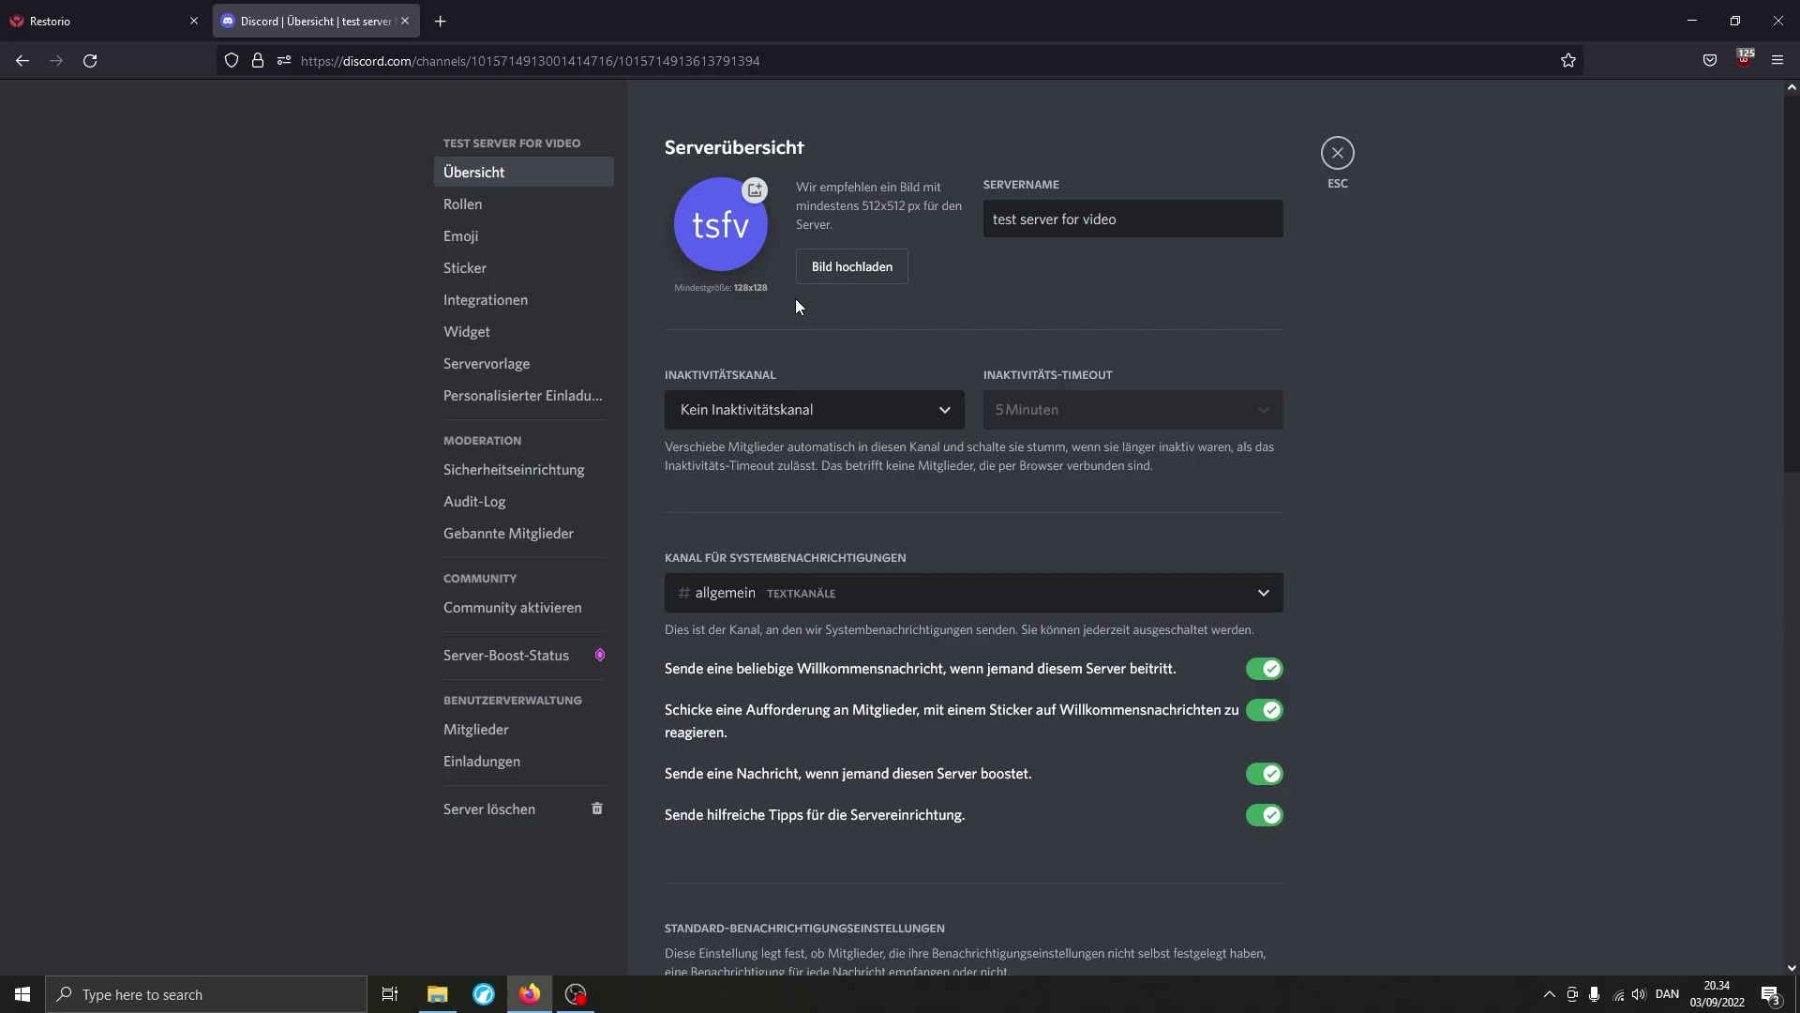
left_click(565, 816)
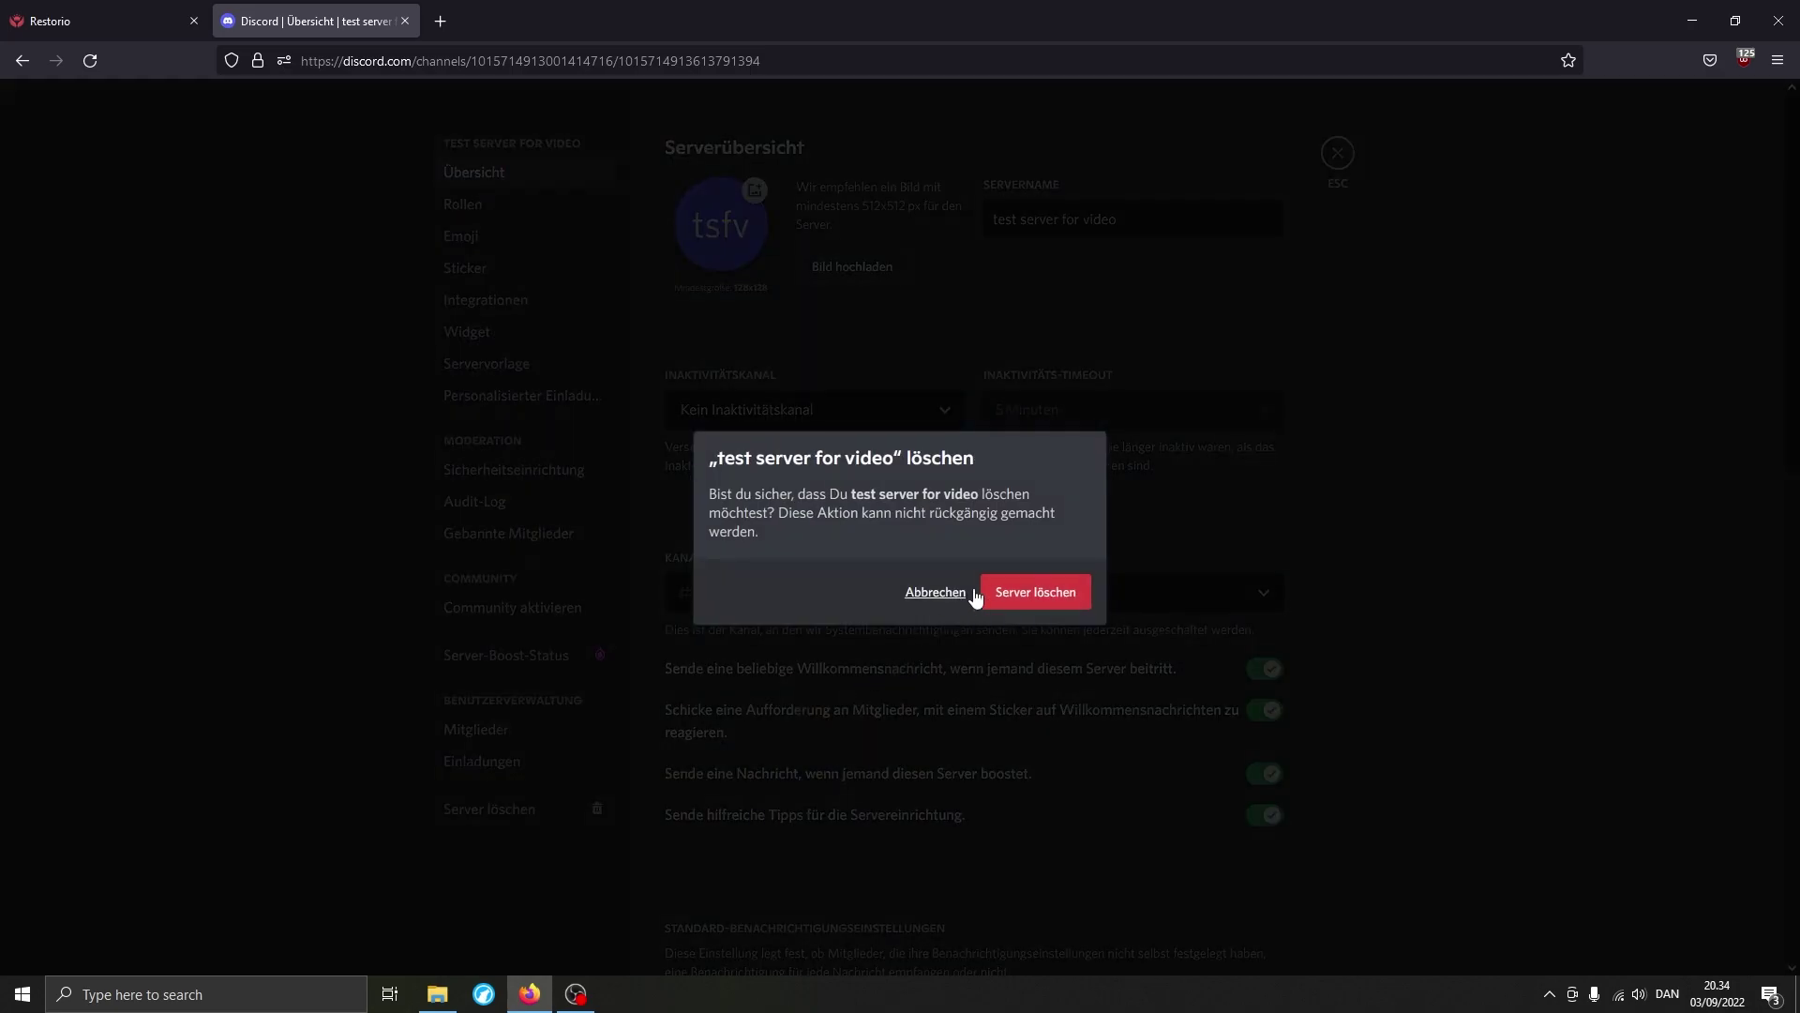
left_click(1013, 586)
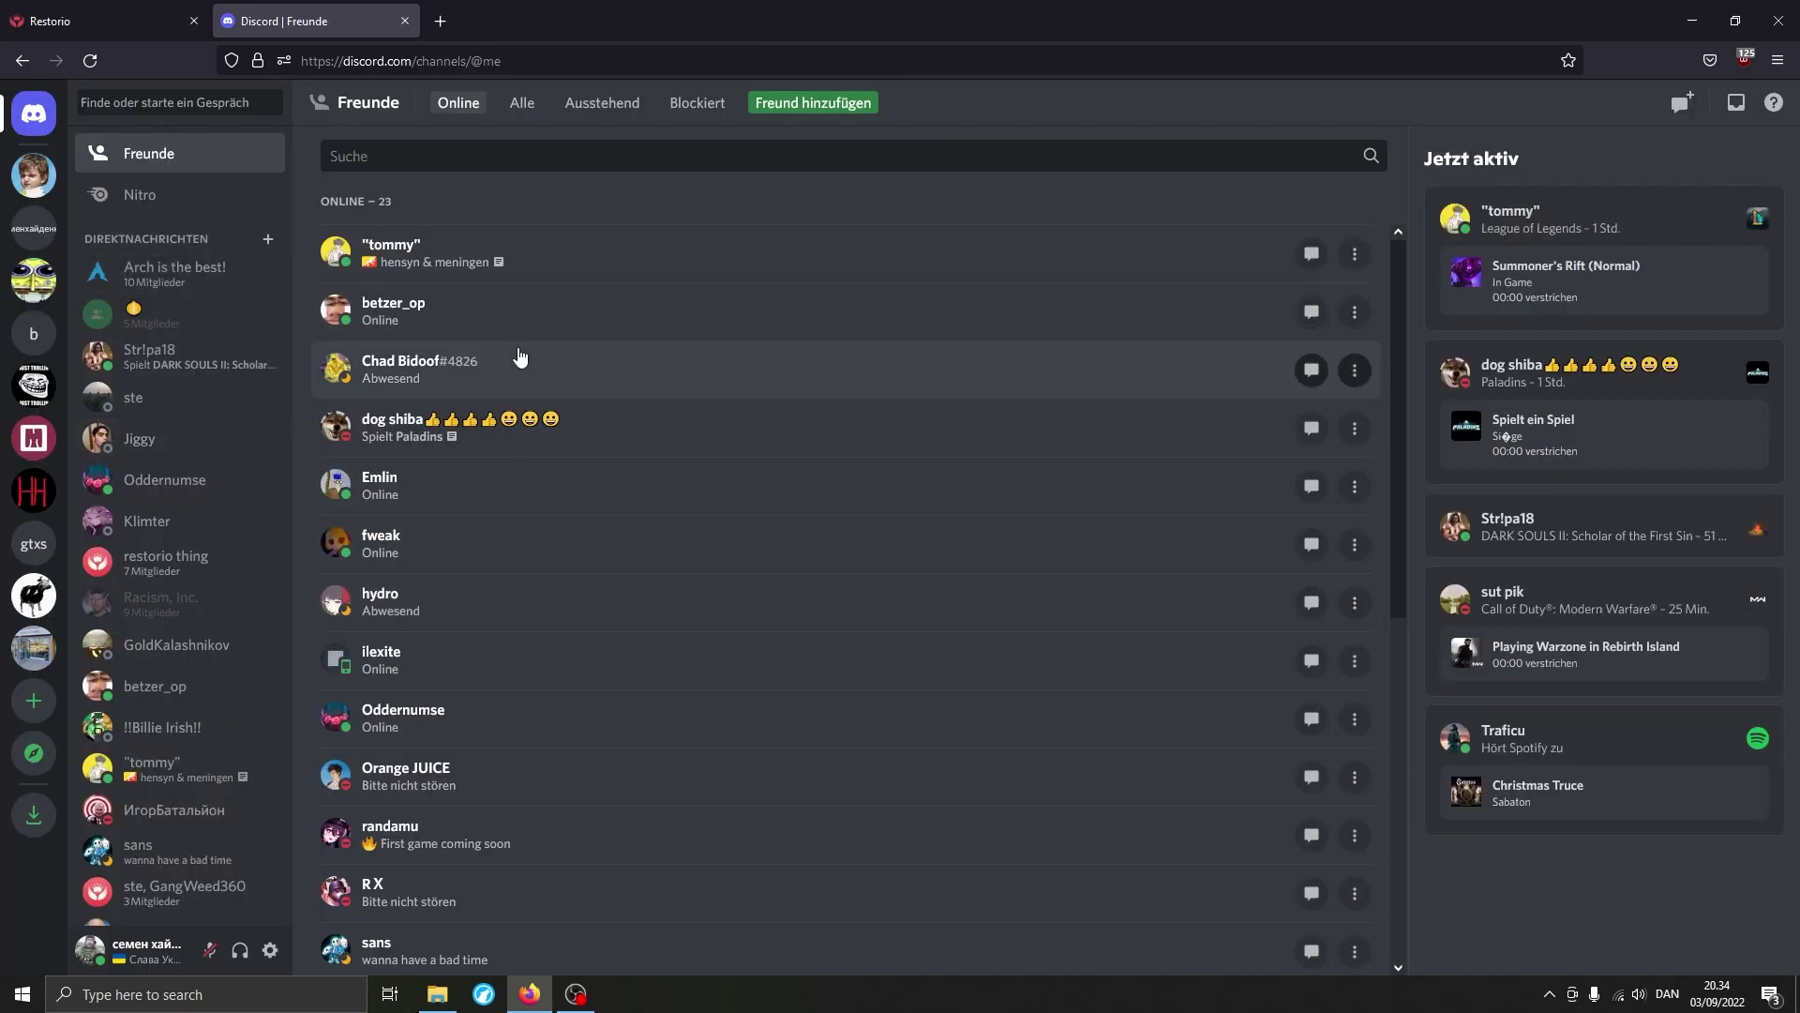
left_click(131, 9)
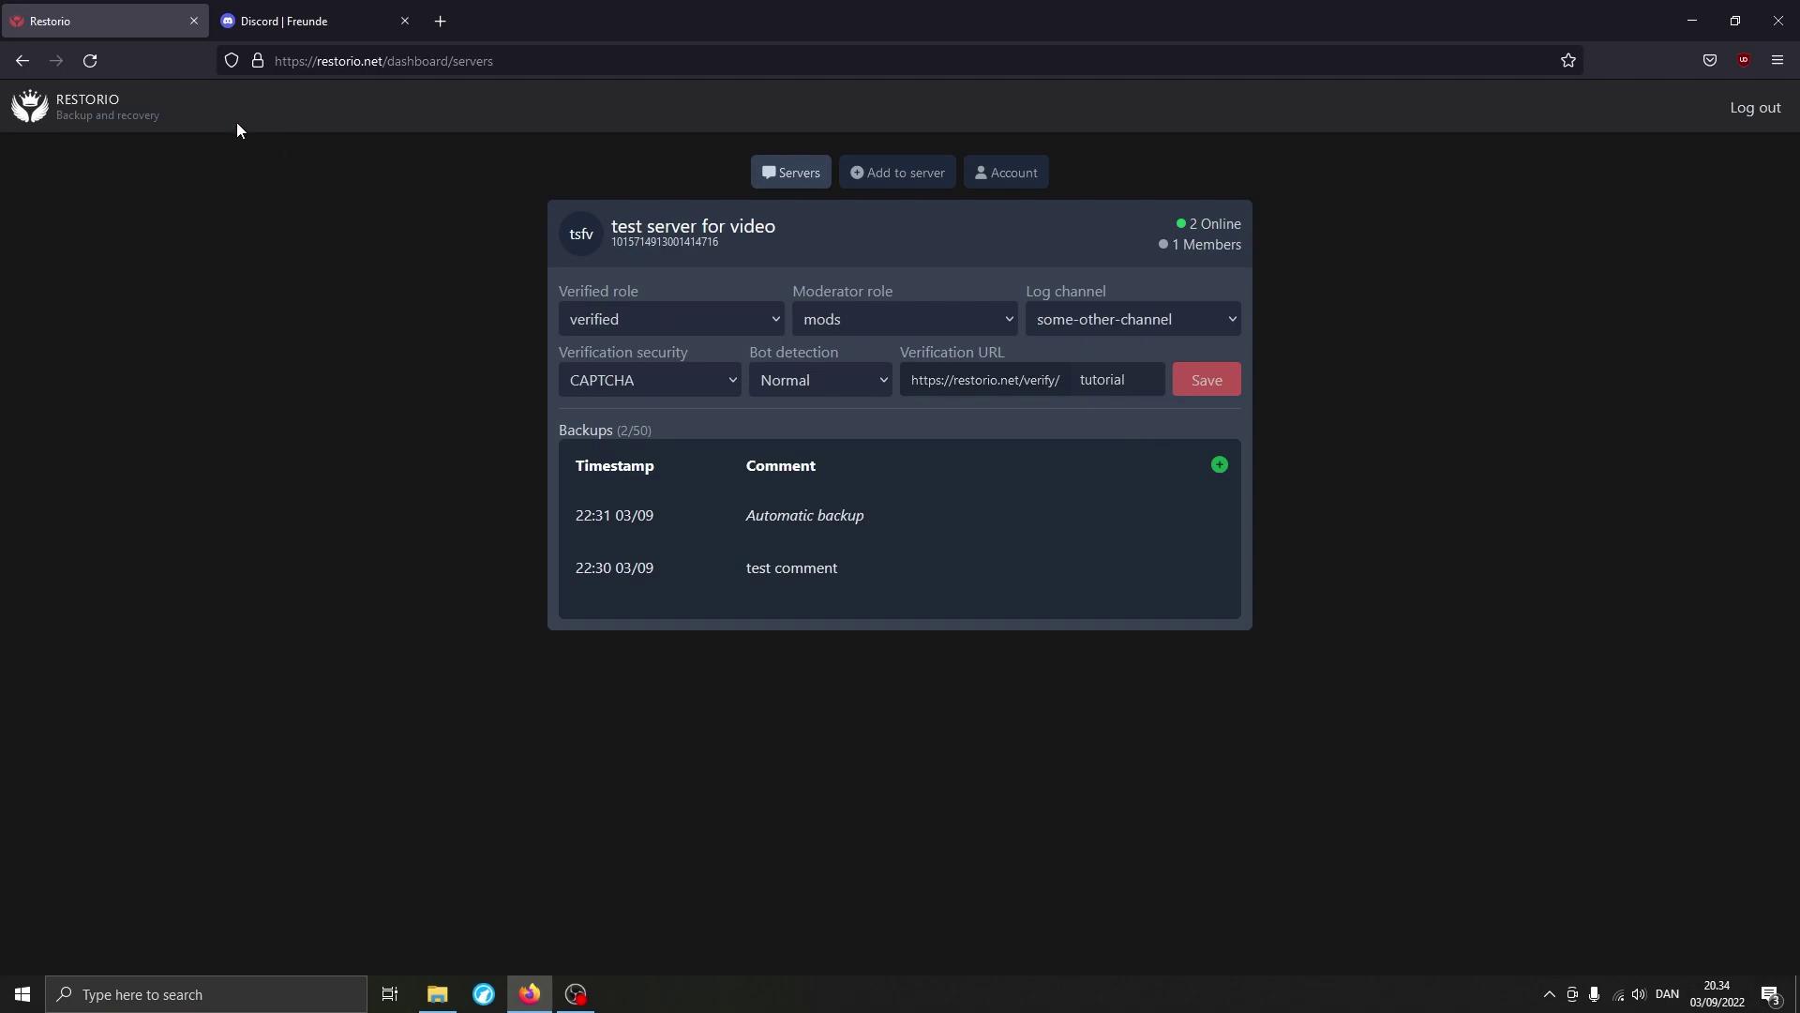
Reload Restorio and enter the account username and password.
left_click(92, 62)
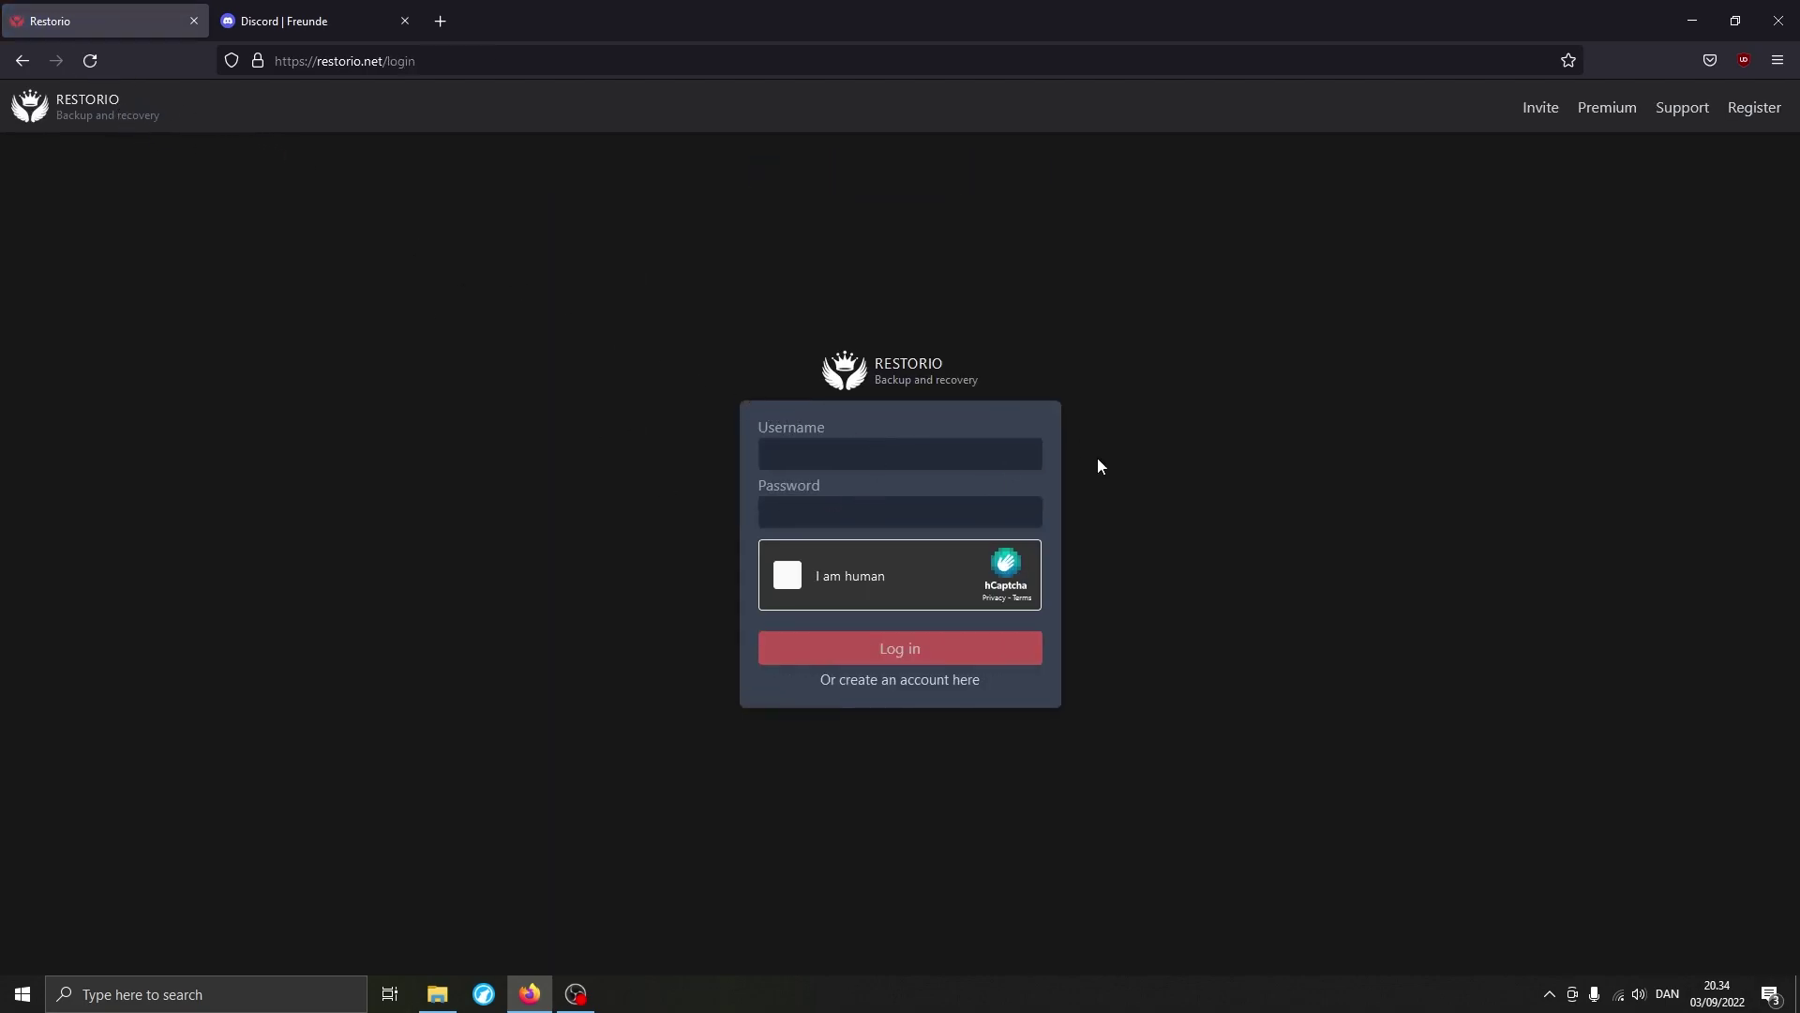
type("someusernamehere")
key("Tab")
type("password")
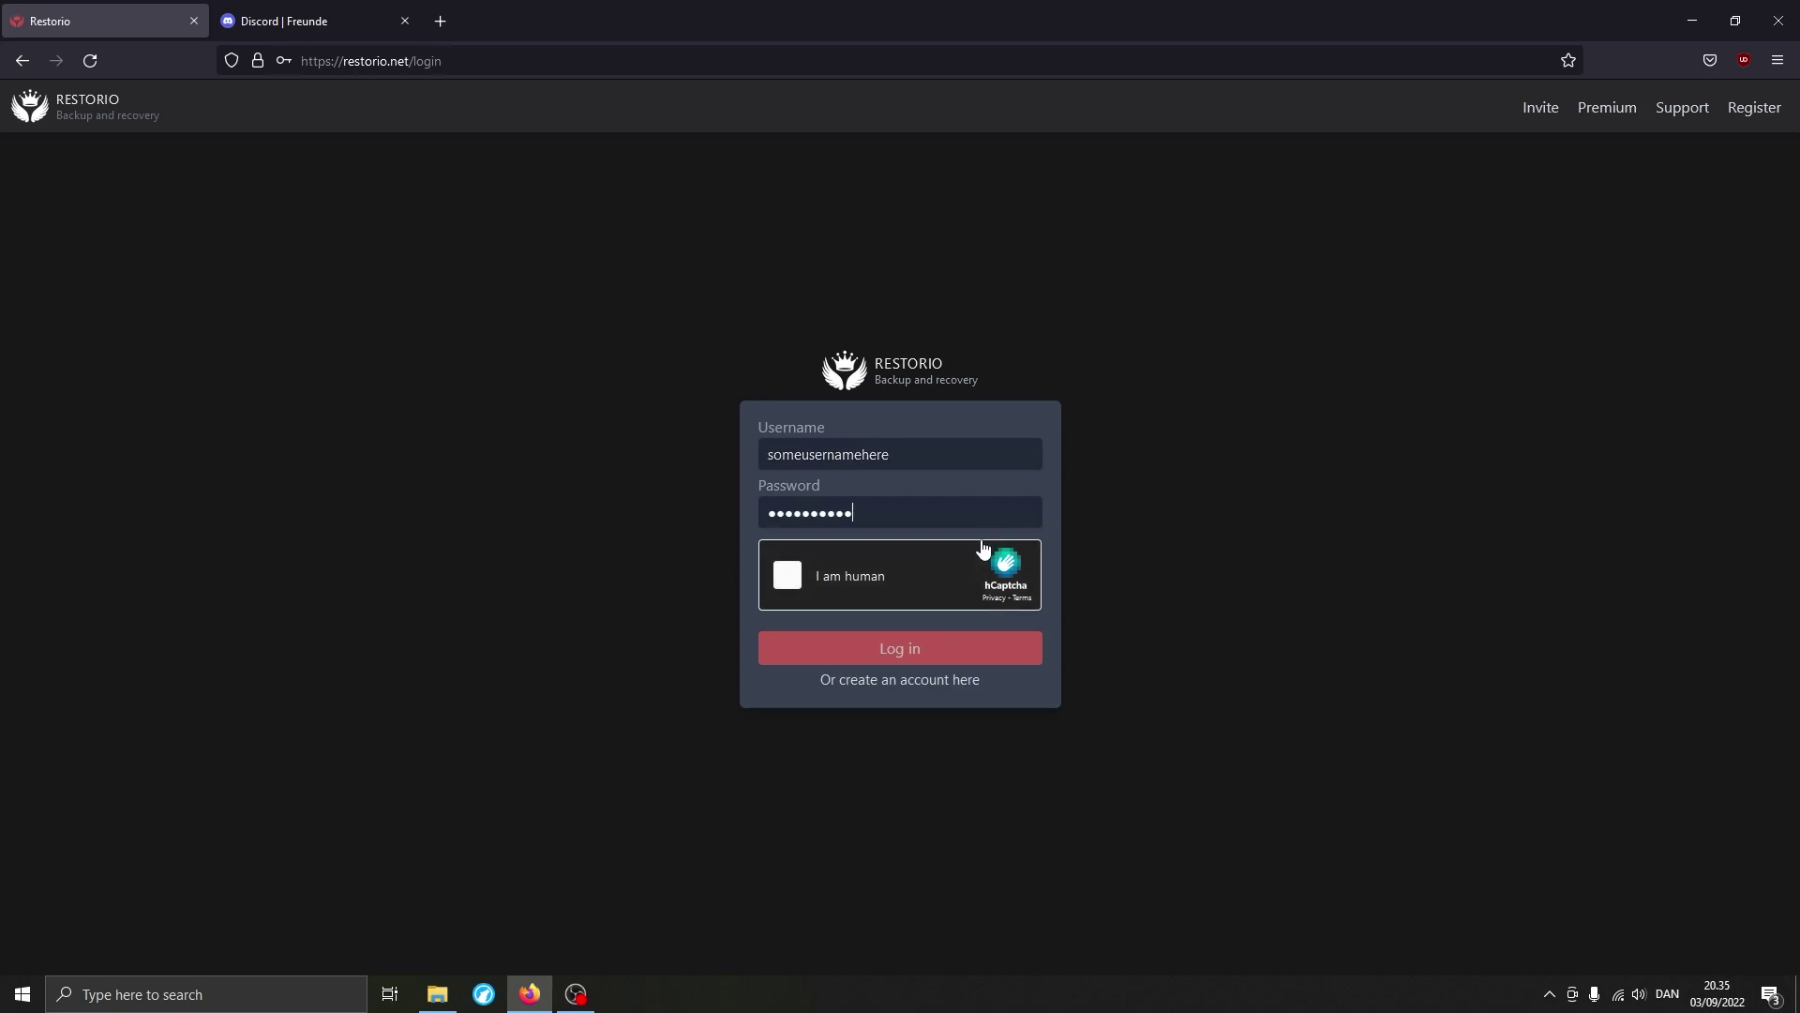
Solve the fish-image hCaptcha, log in, and decline saving the login in the browser.
left_click(952, 550)
left_click(1018, 483)
left_click(1121, 478)
left_click(900, 590)
left_click(886, 699)
left_click(1121, 717)
left_click(1137, 838)
left_click(933, 717)
left_click(994, 724)
left_click(1093, 699)
left_click(1020, 514)
left_click(923, 506)
left_click(1136, 838)
left_click(896, 656)
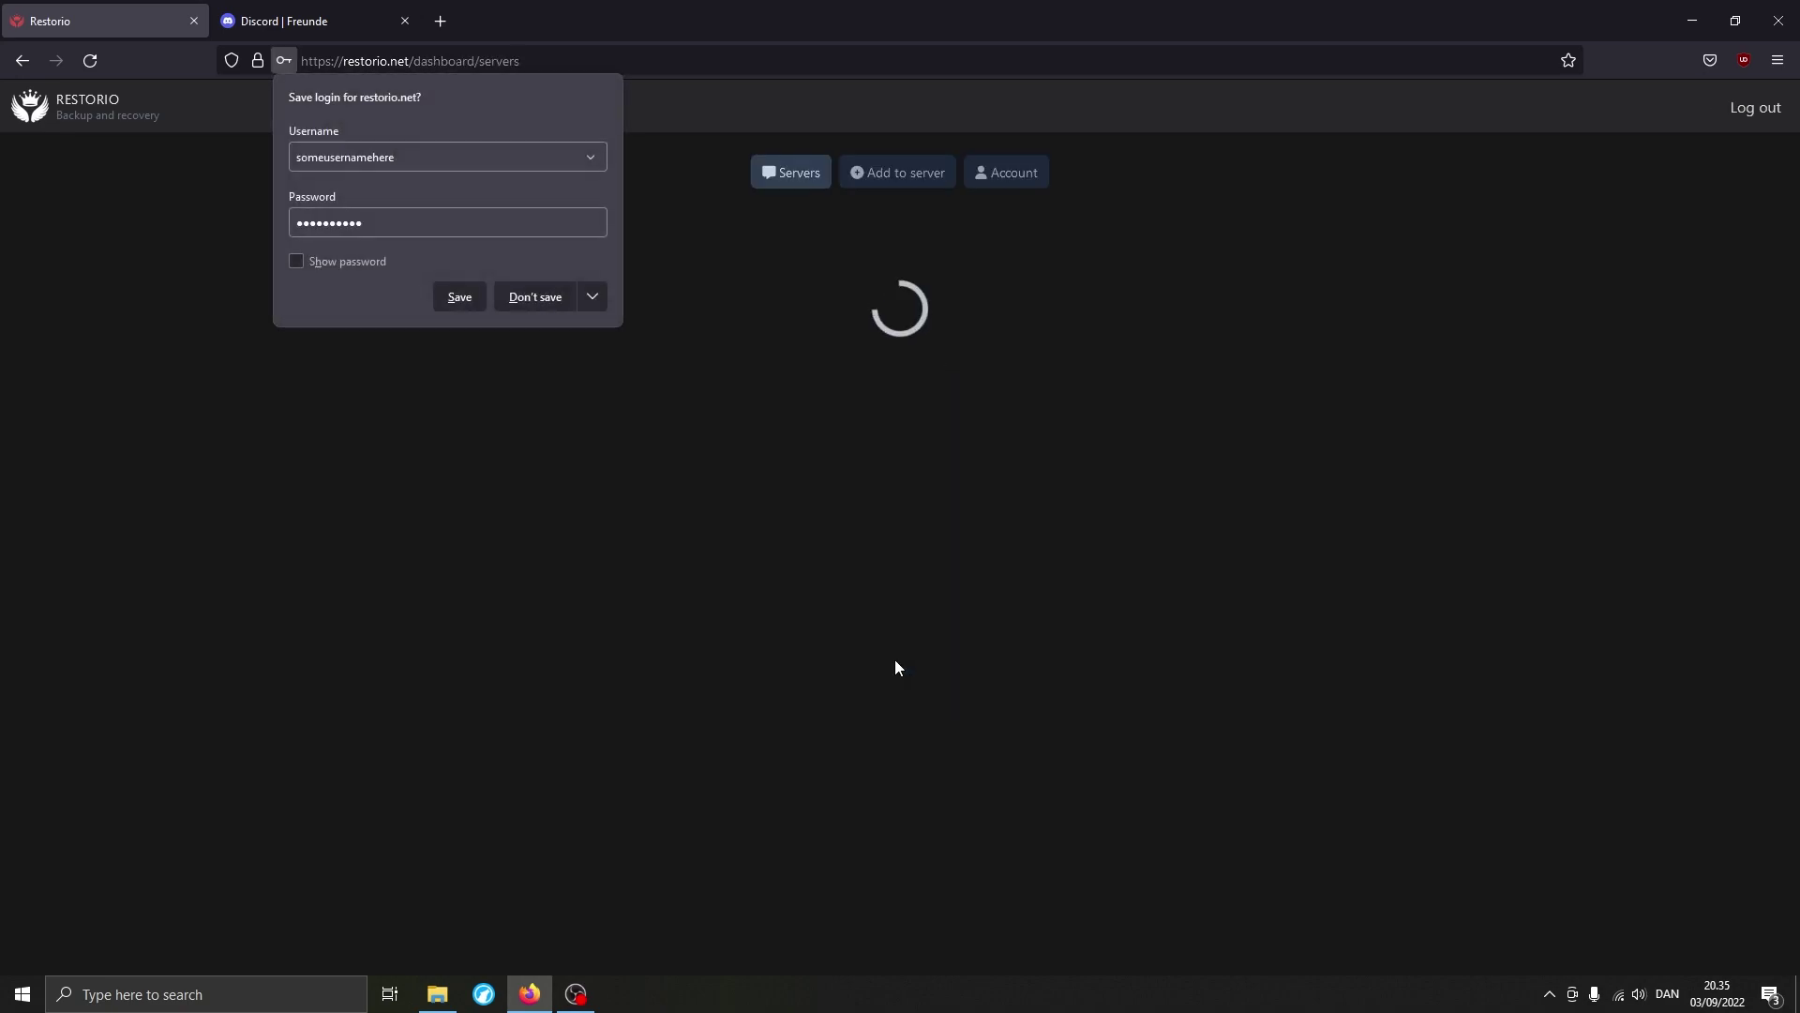
left_click(632, 437)
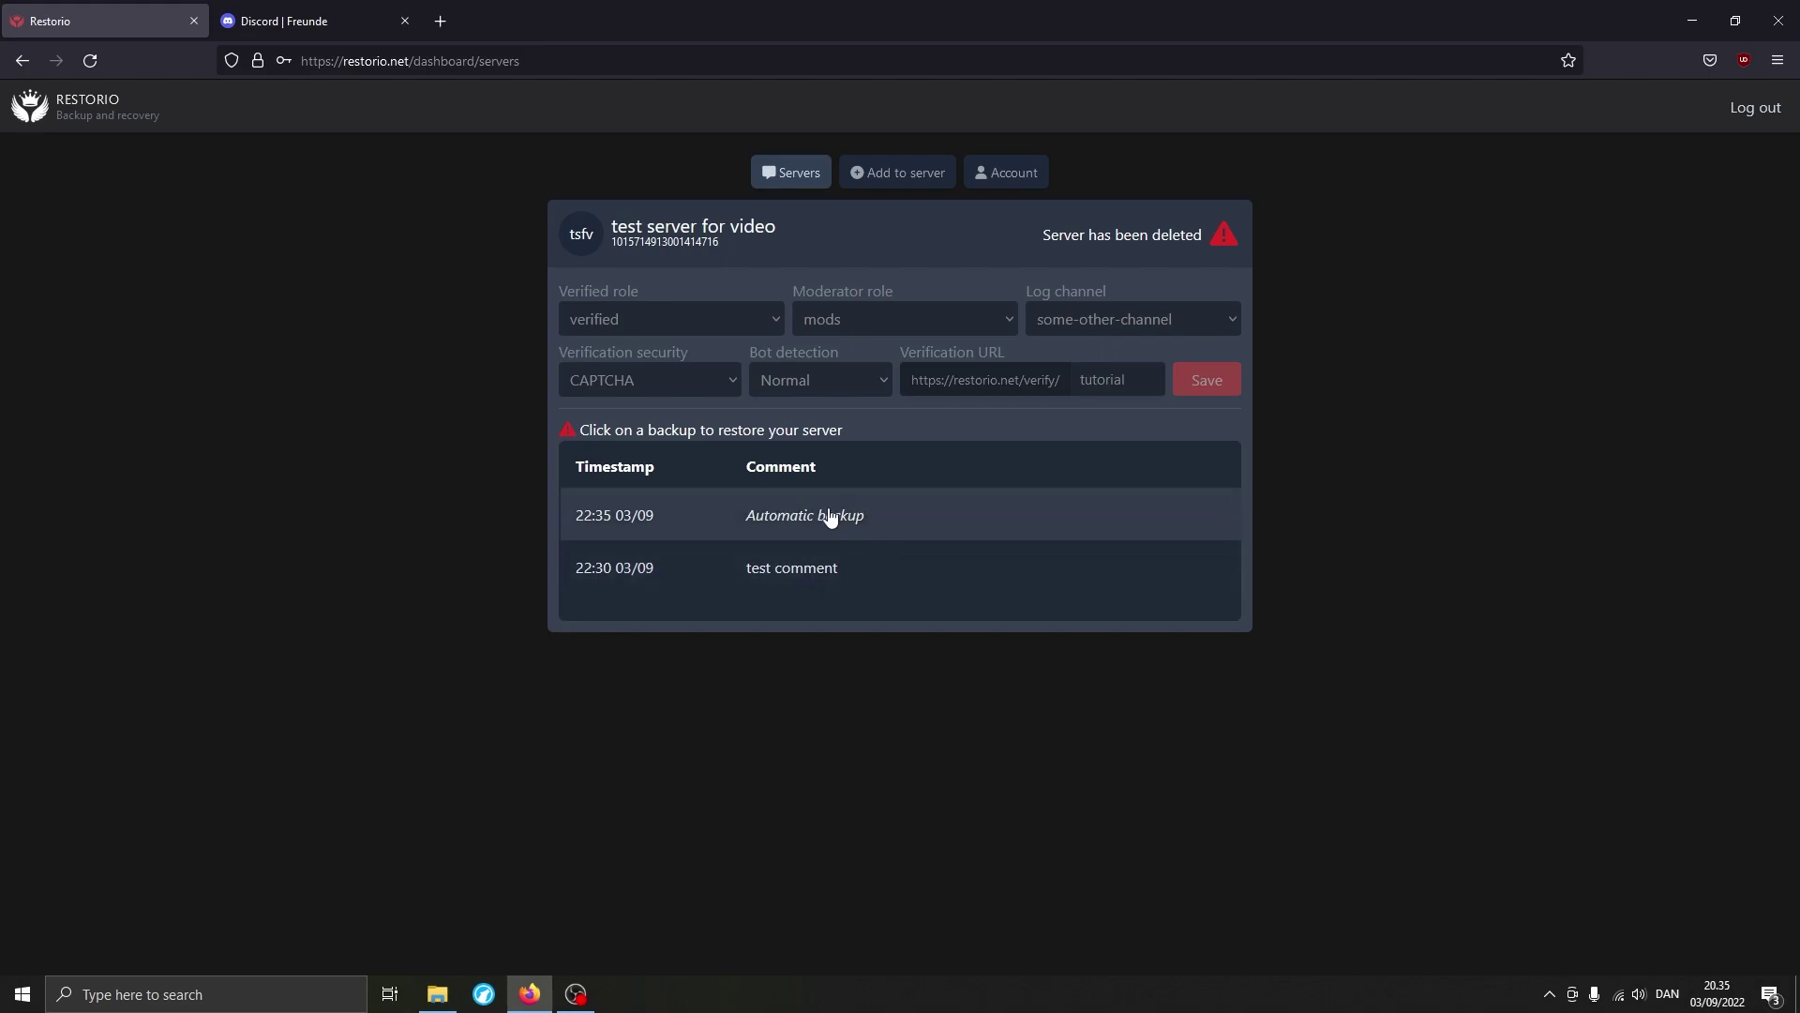
Restore test server for video from the Automatic backup, authorizing the bot and passing hCaptcha.
left_click(826, 512)
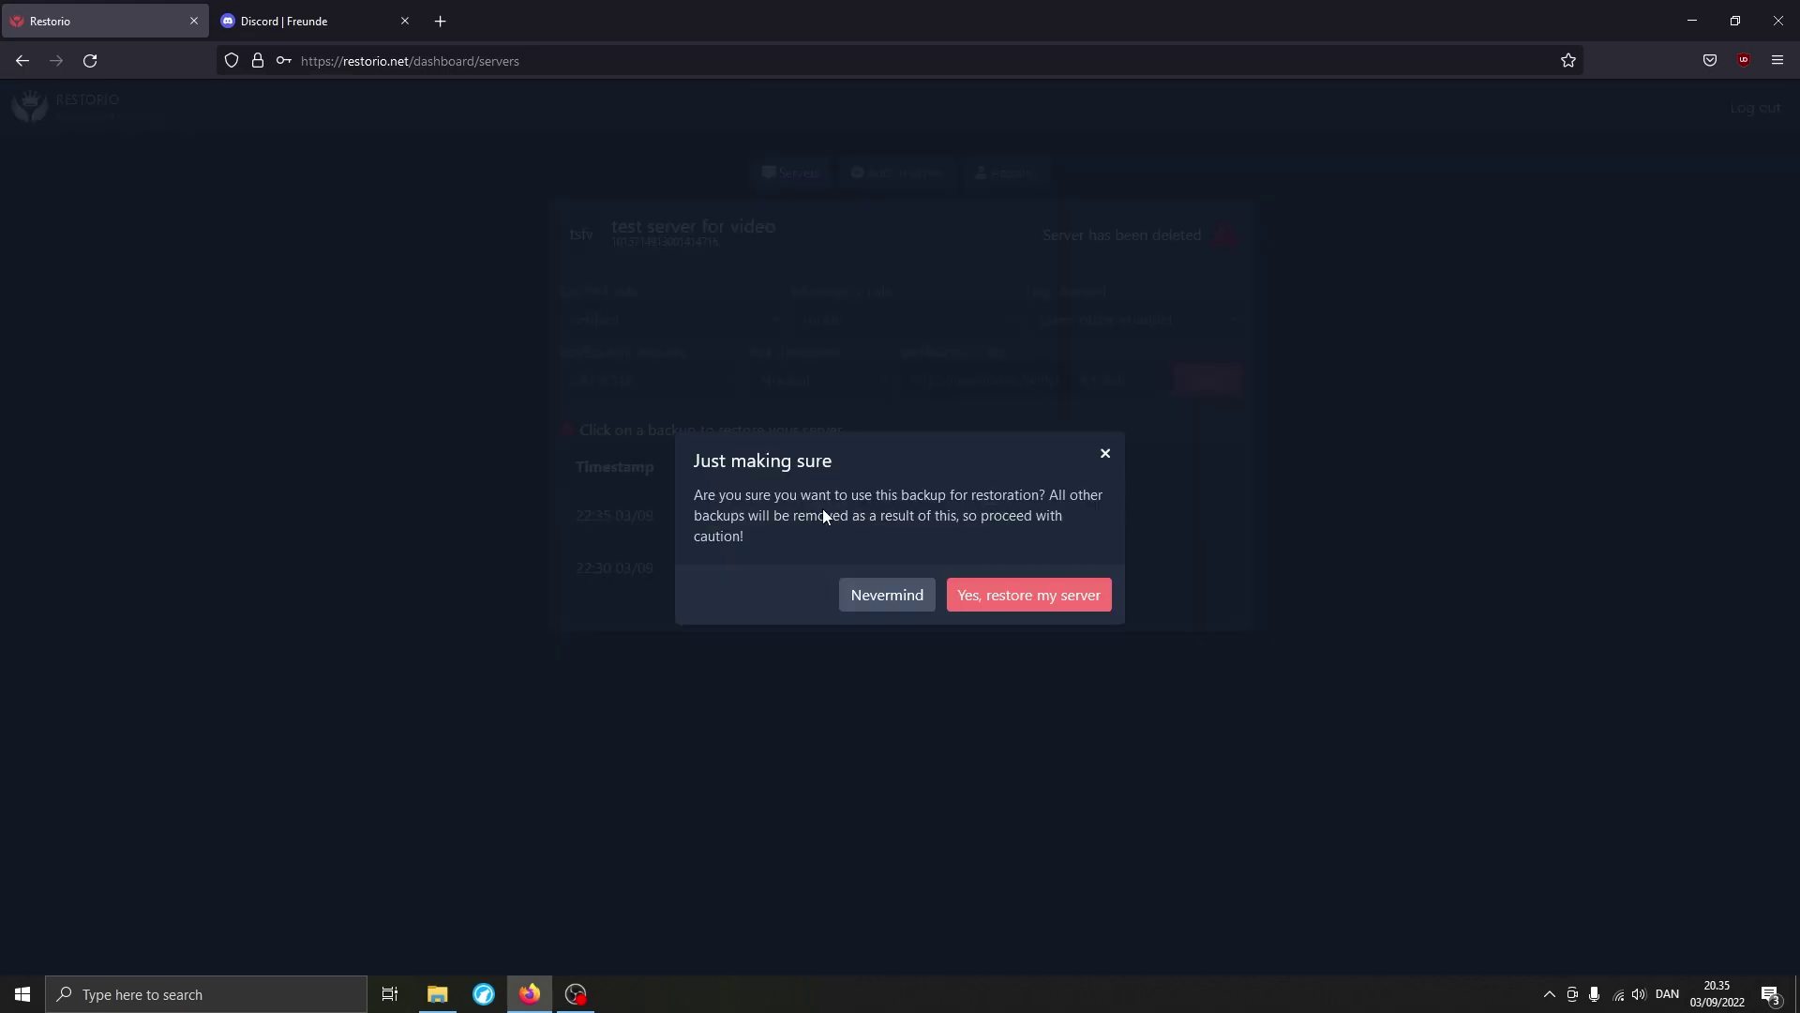
left_click(1017, 597)
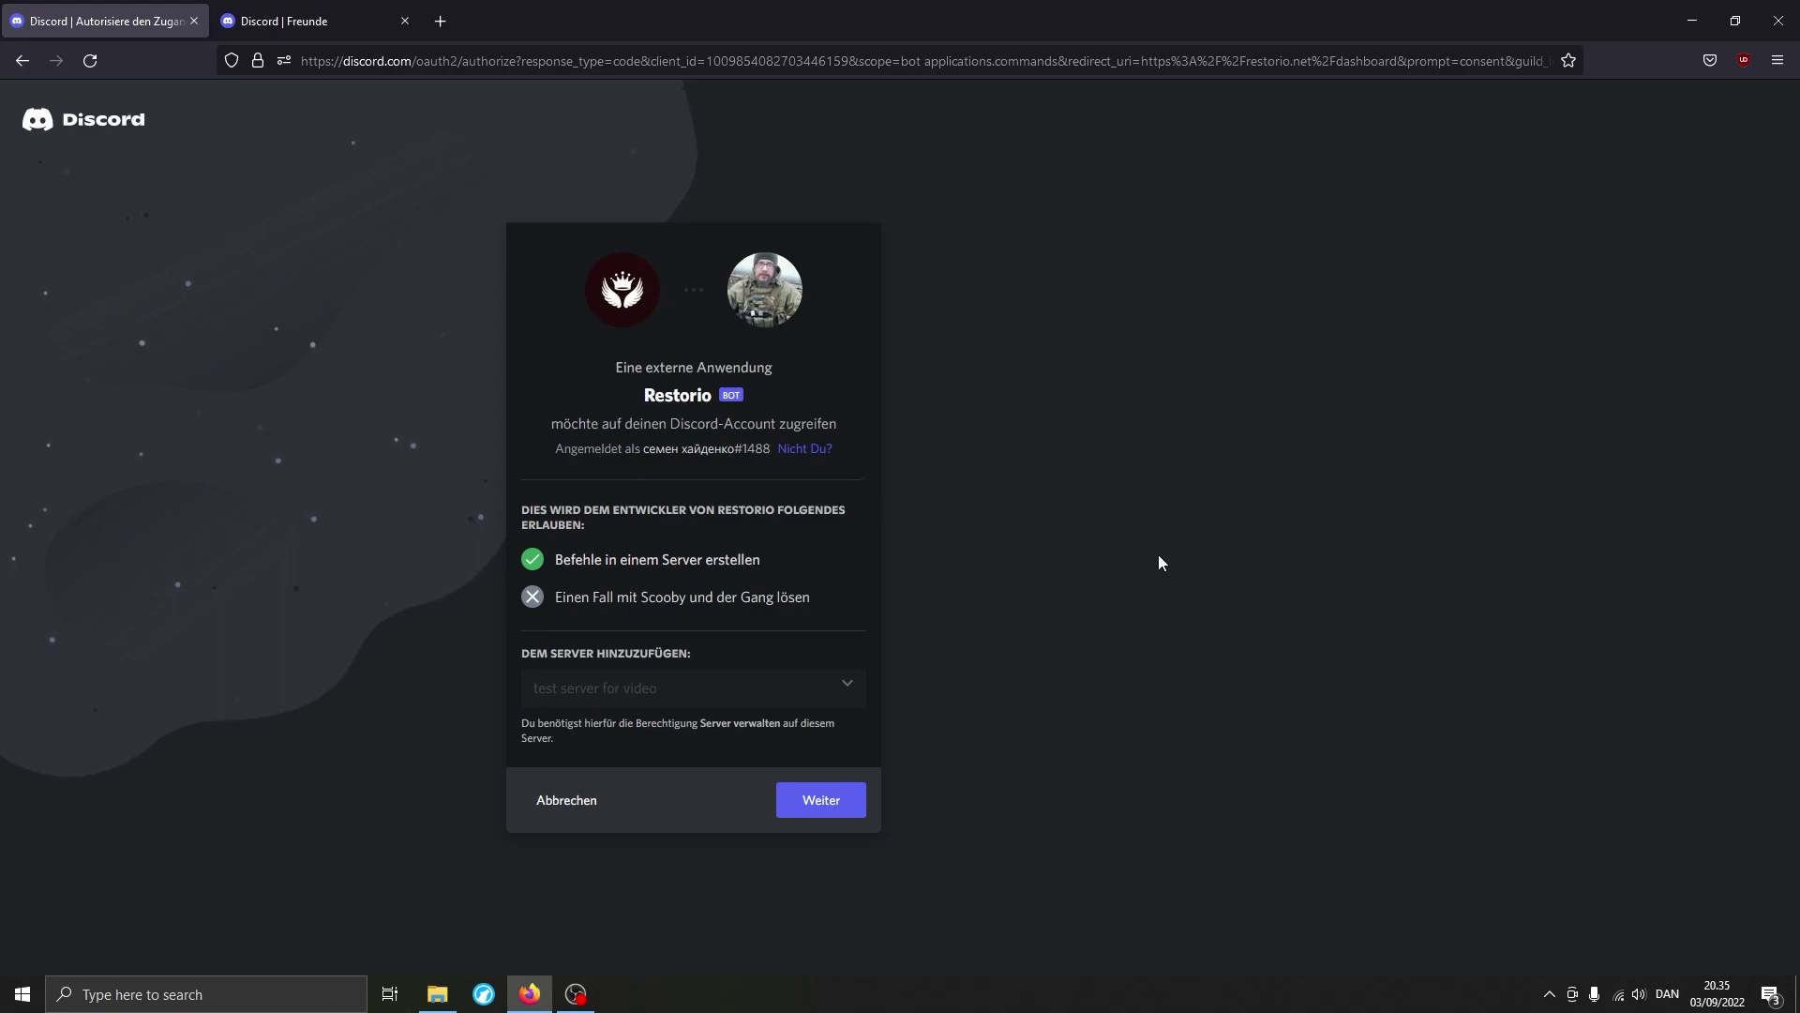
left_click(833, 805)
left_click(819, 823)
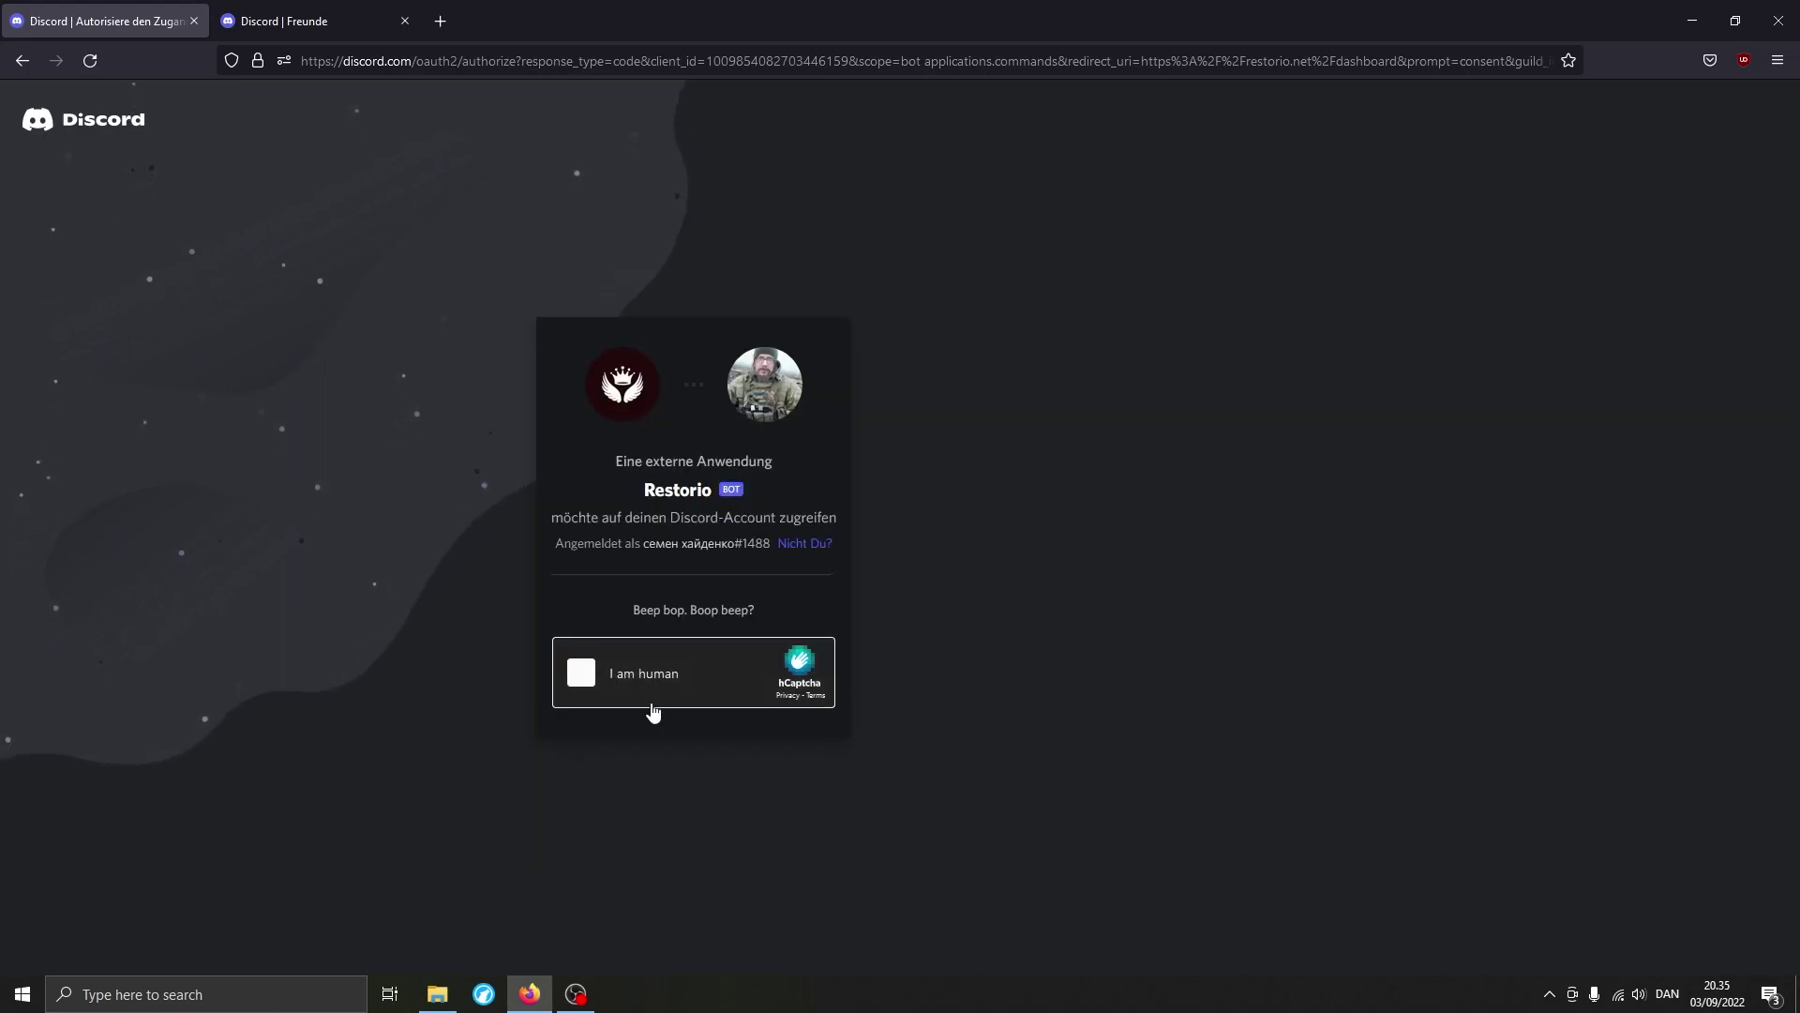
left_click(662, 684)
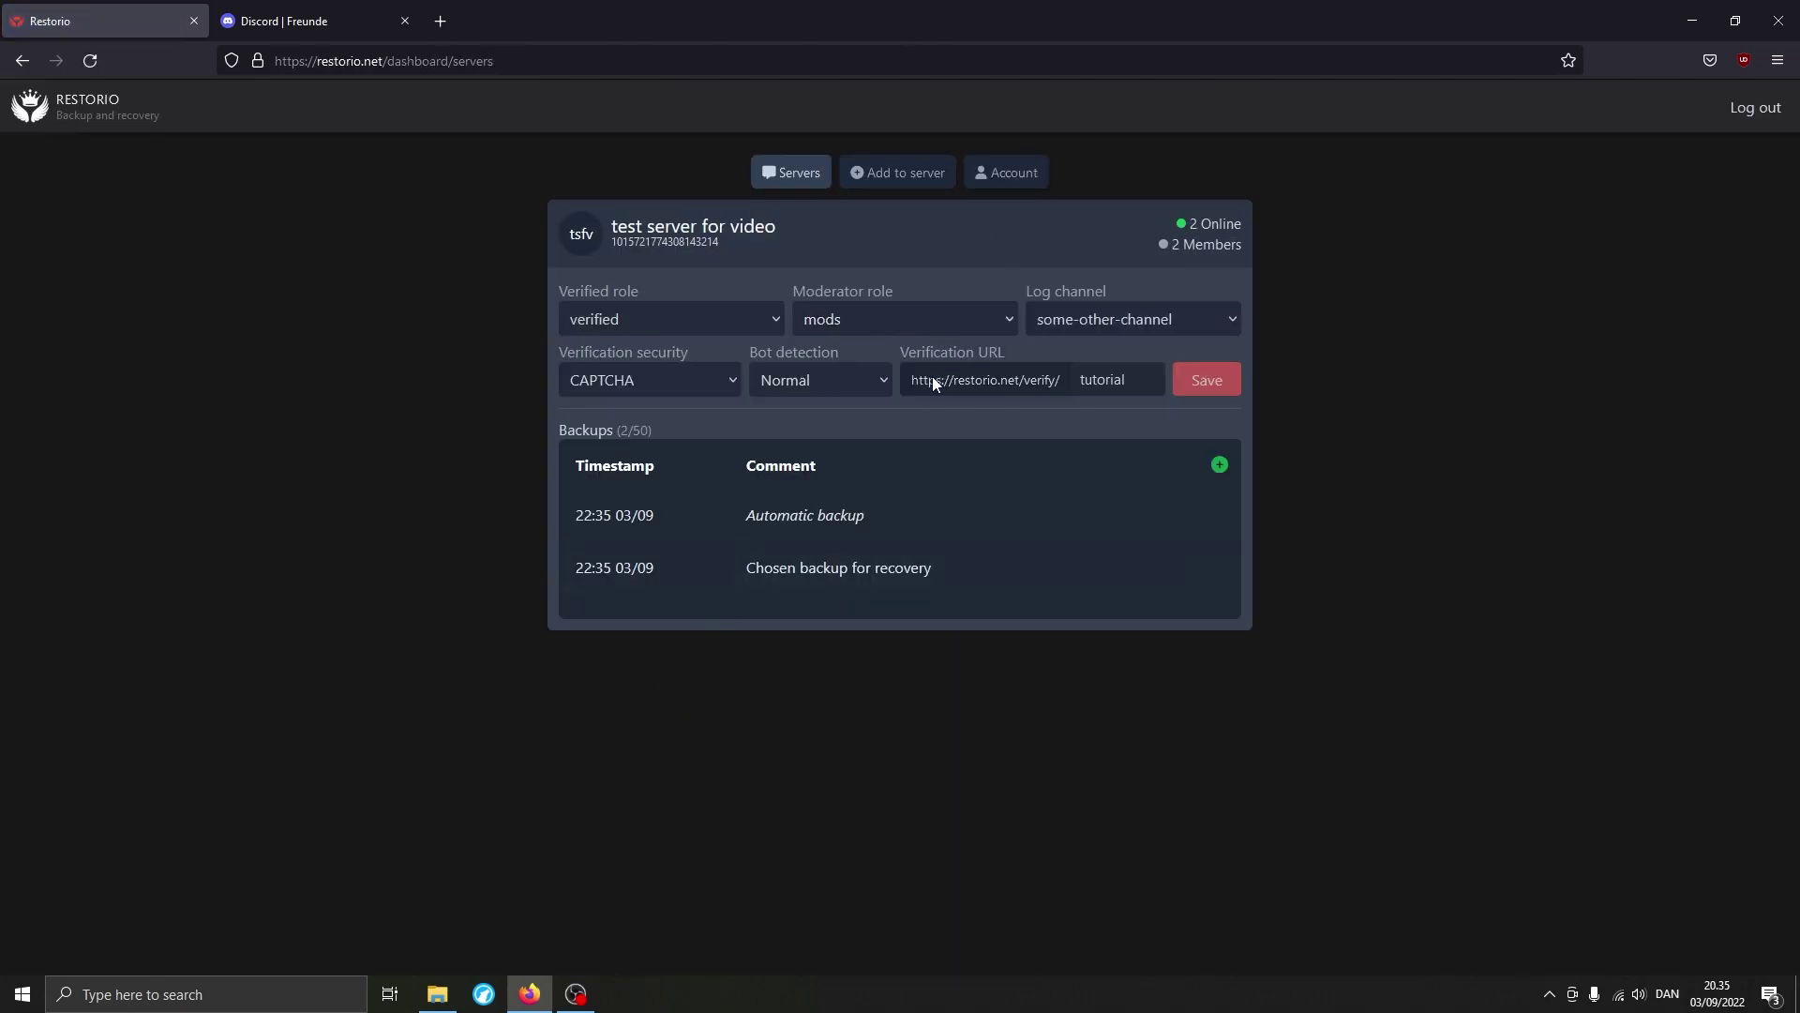
Open the restored tsfv server in Discord and check the member's verified role and the Rollen list.
left_click(366, 21)
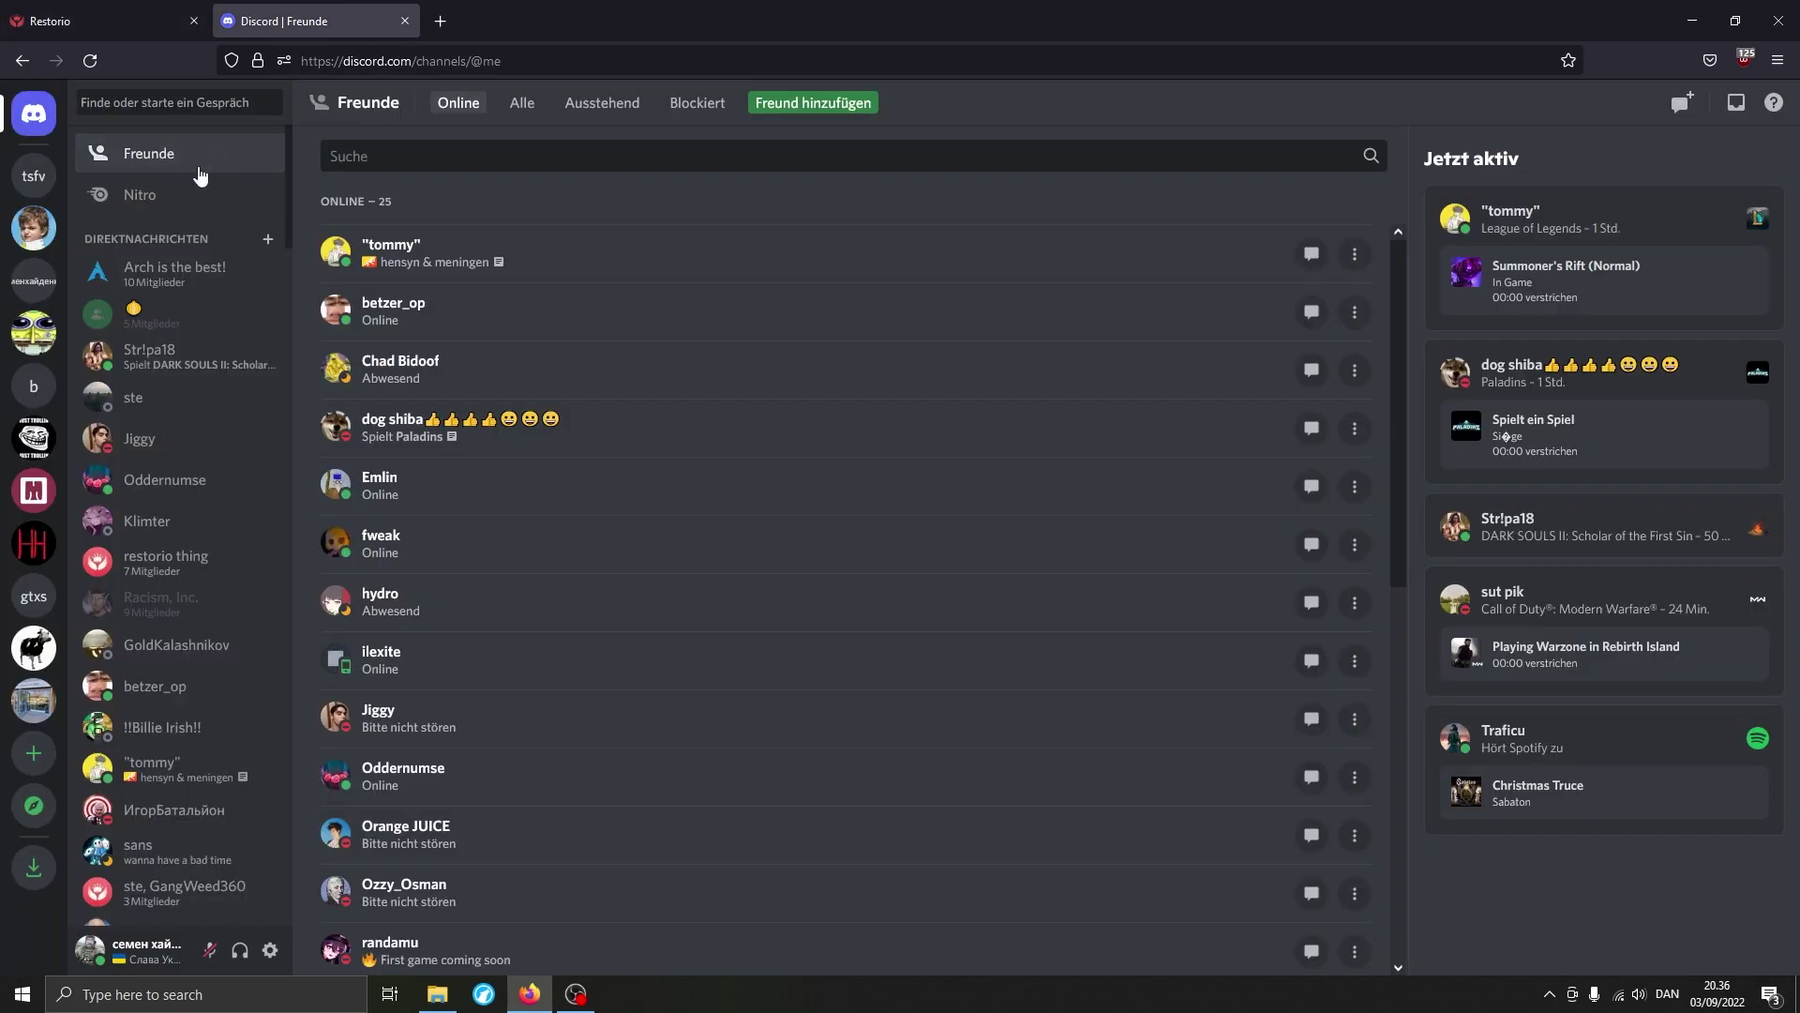
left_click(34, 176)
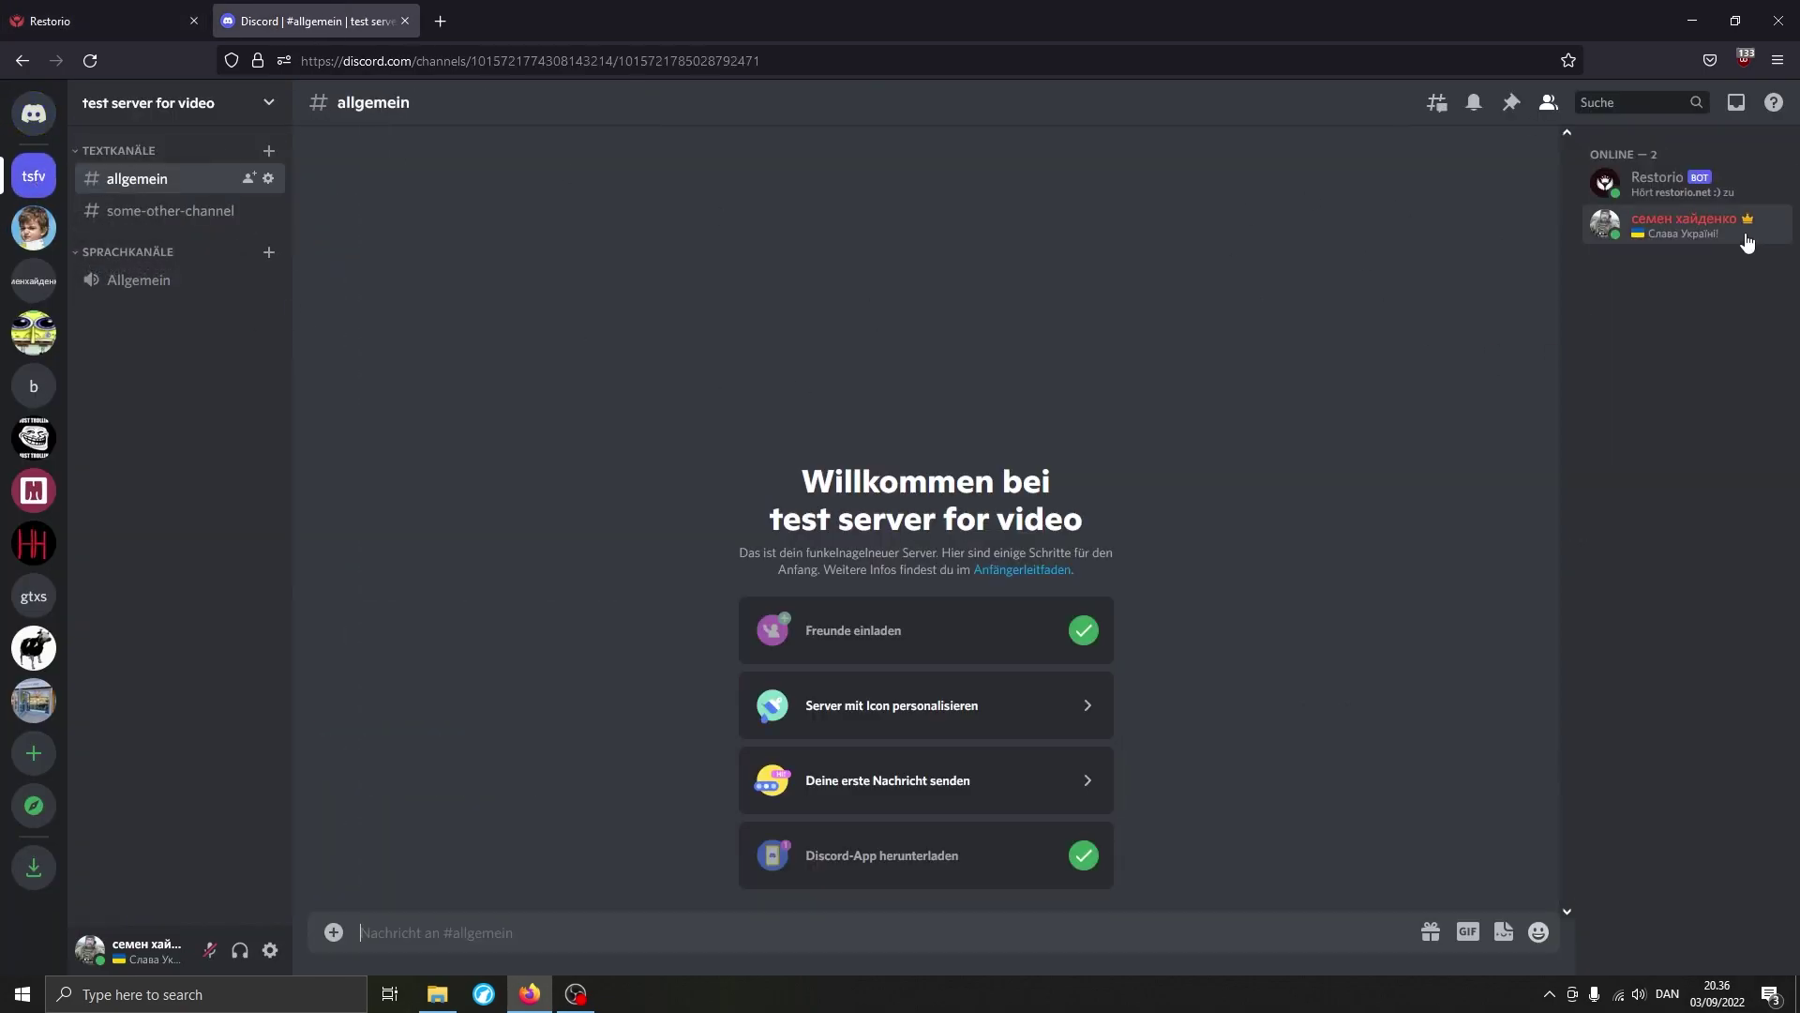
left_click(1725, 239)
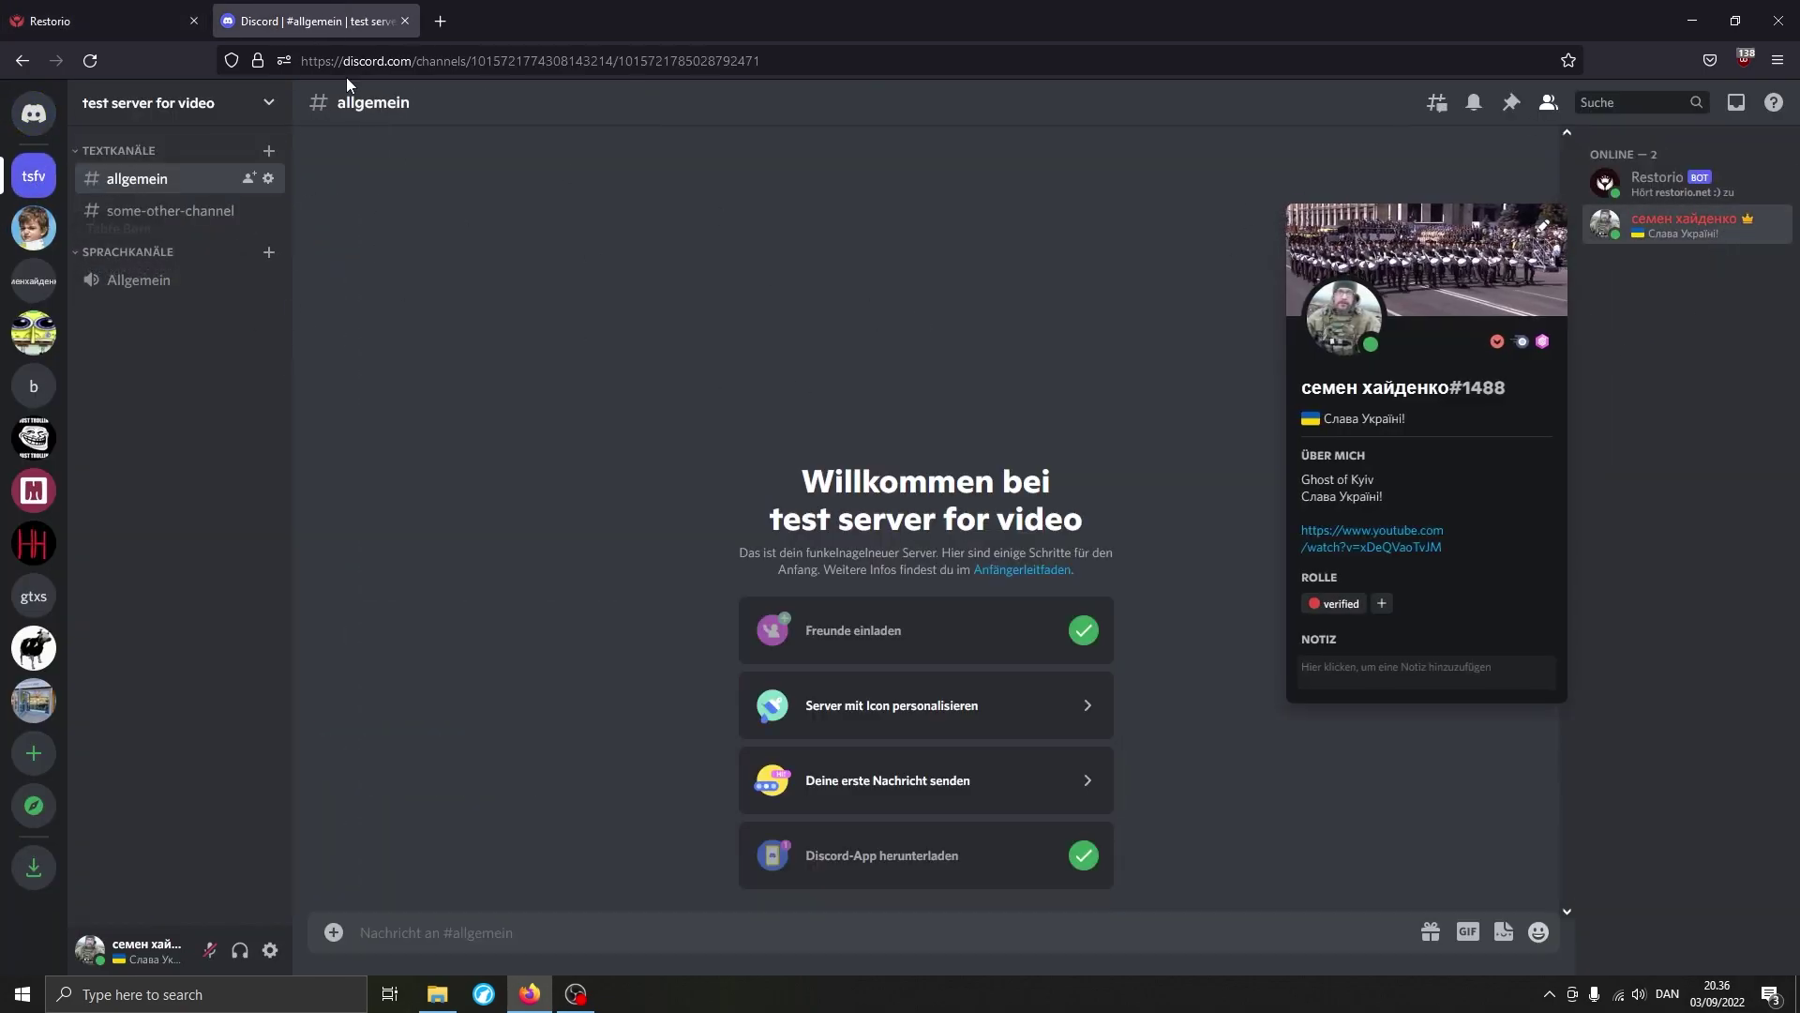
left_click(252, 108)
left_click(157, 225)
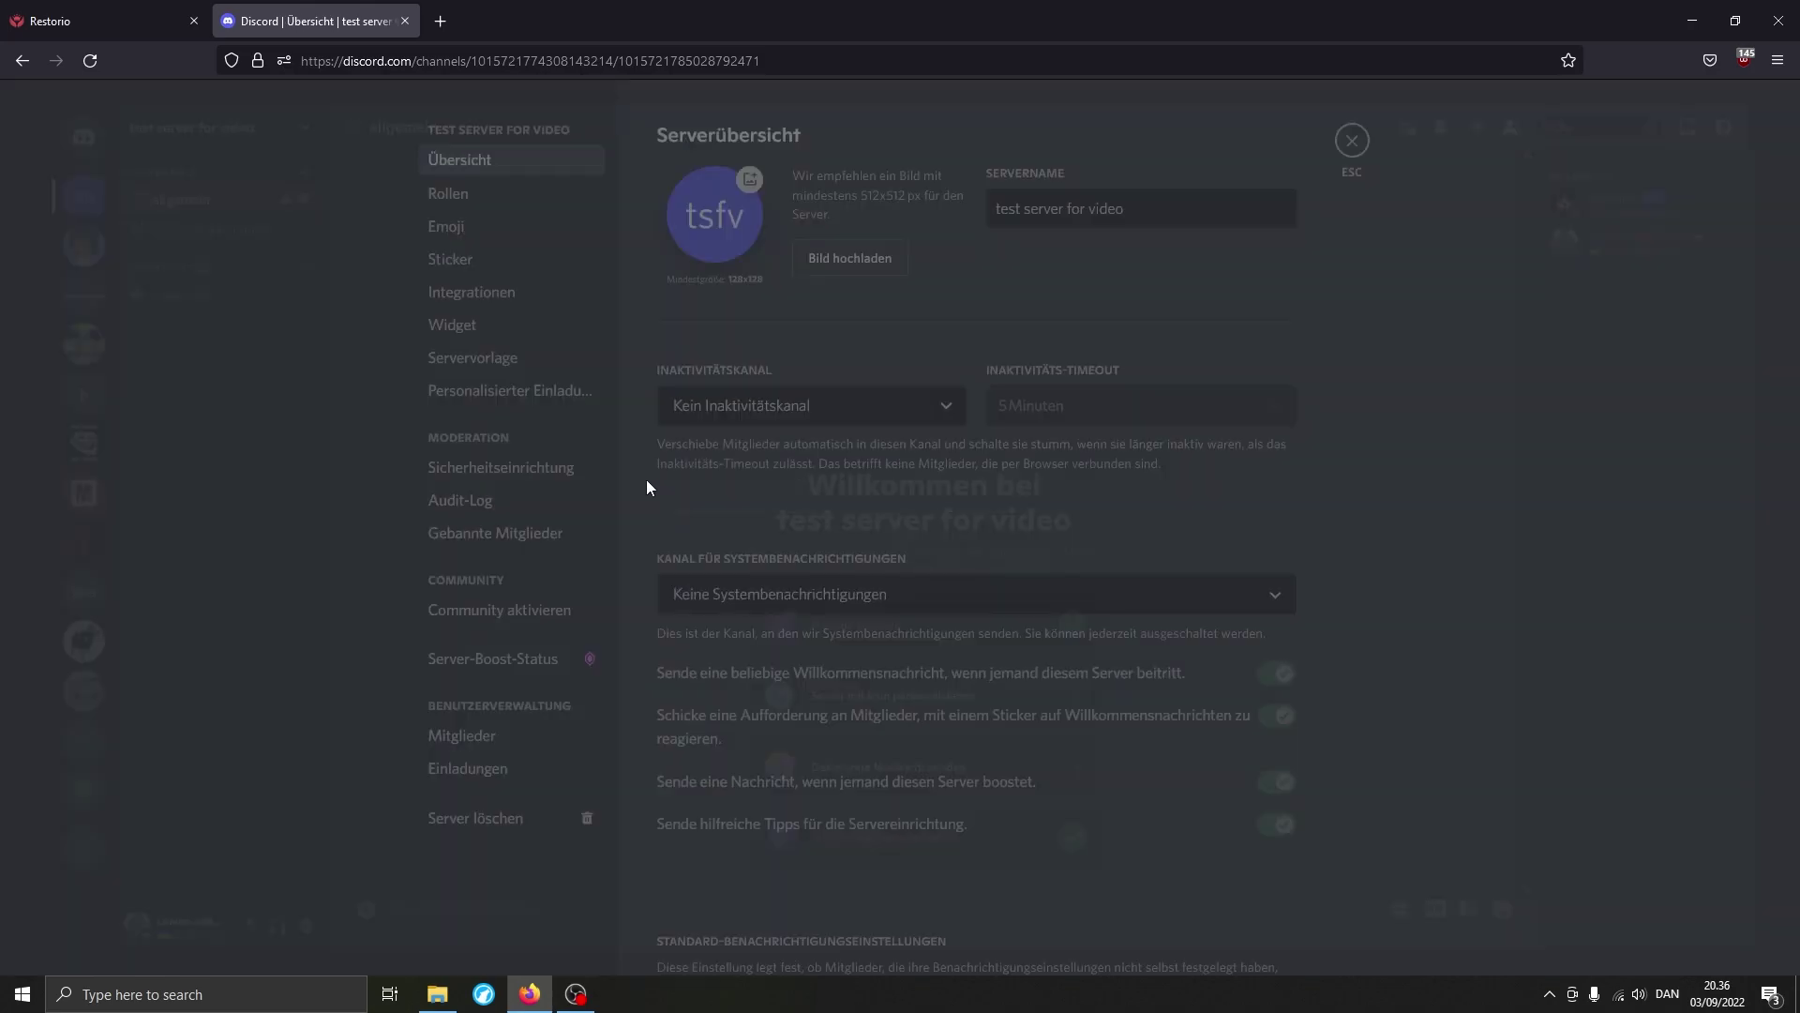
left_click(462, 204)
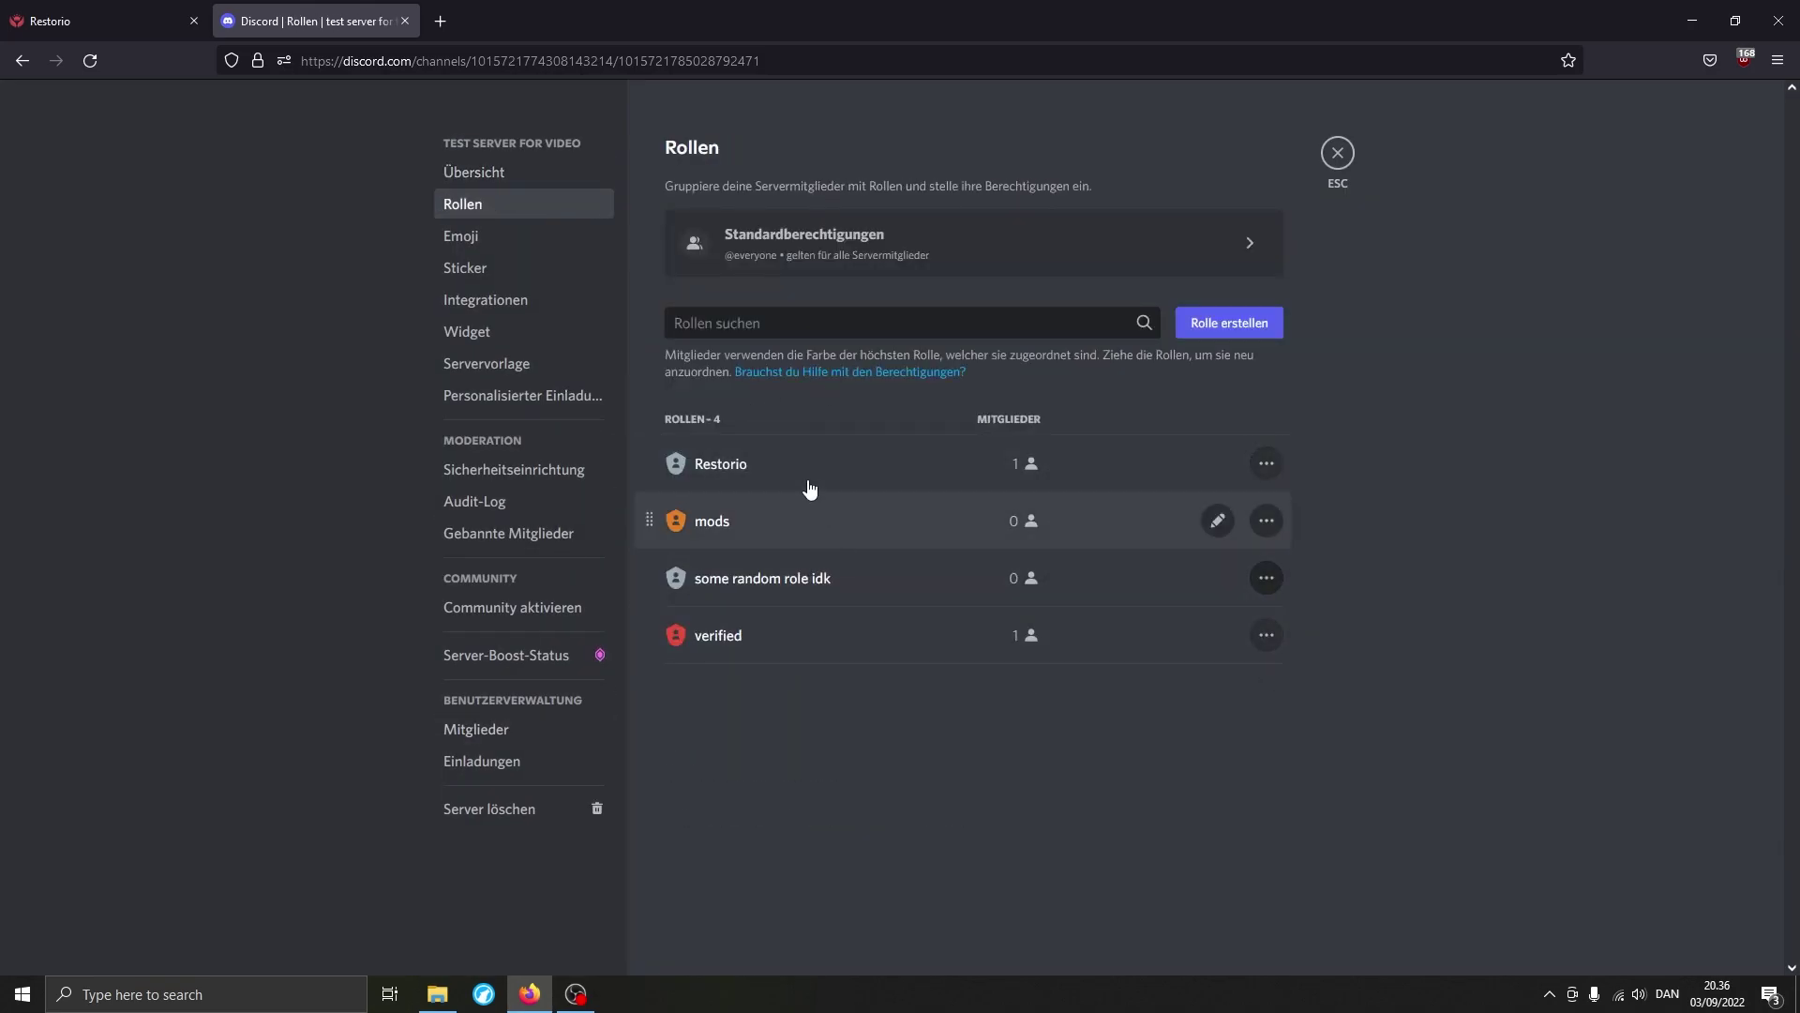
left_click(1332, 160)
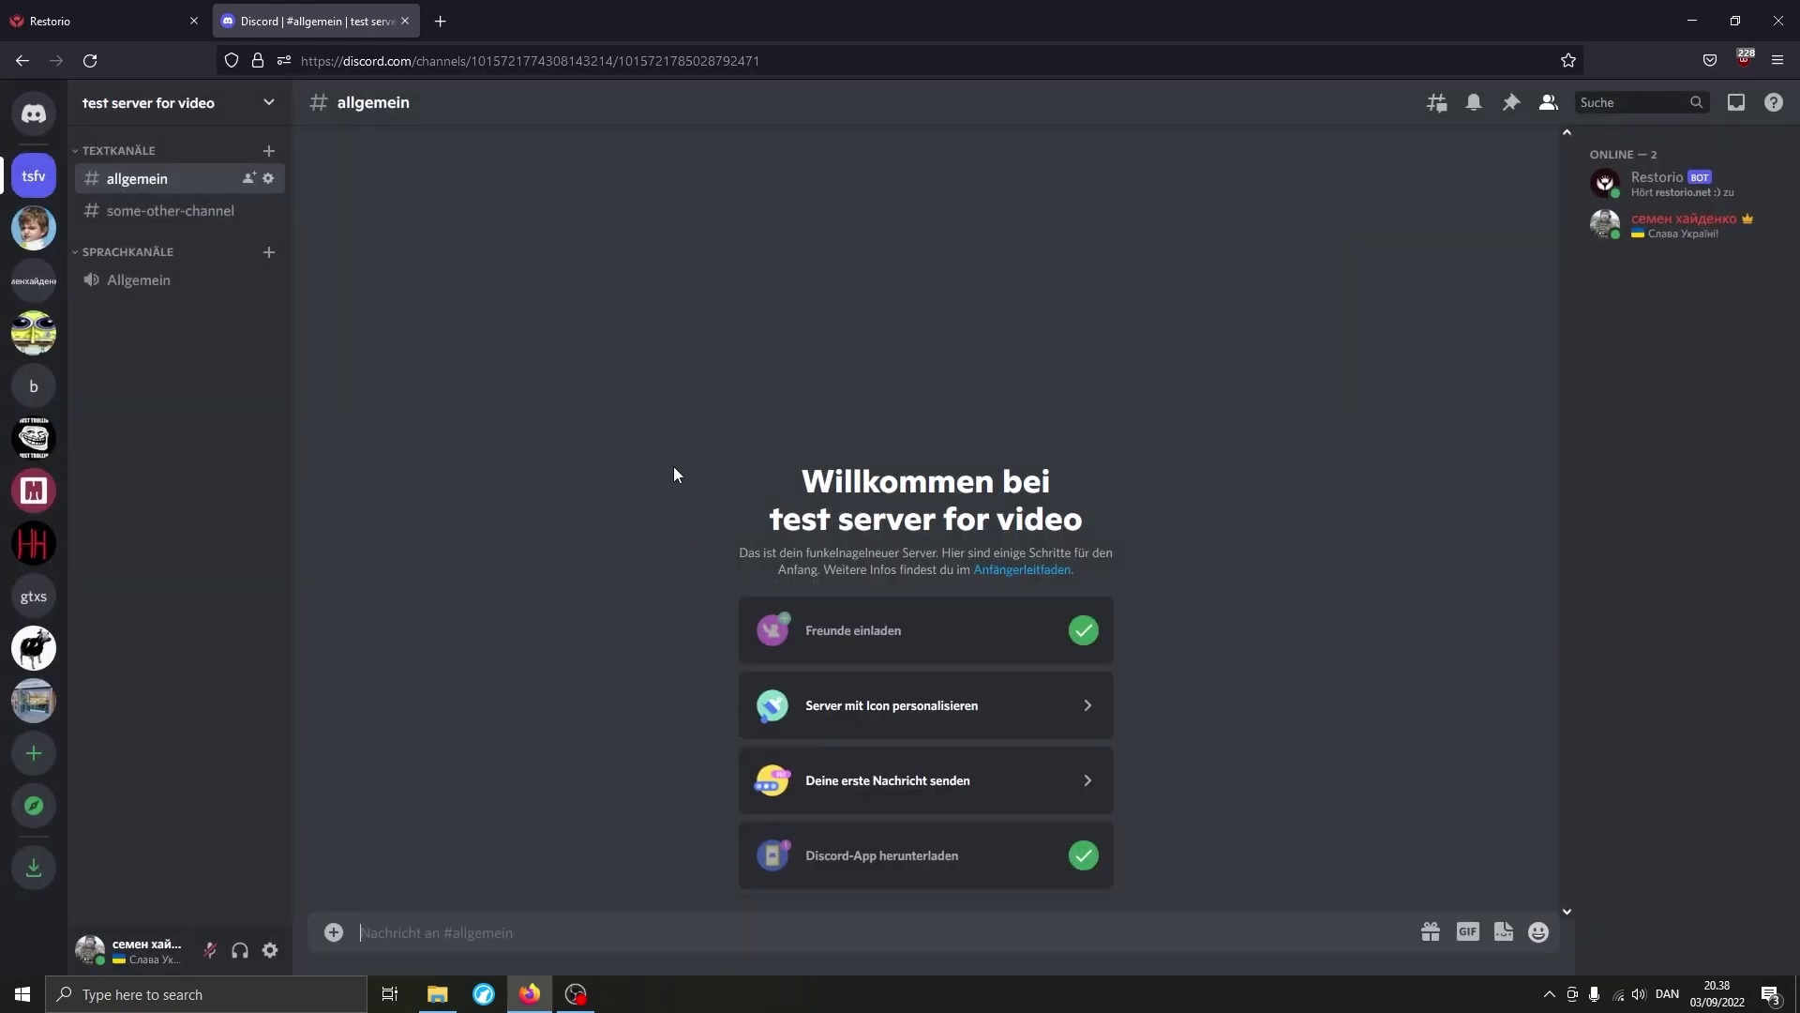
Run /members stats and review the pullable members estimate.
type("/member")
key("Down")
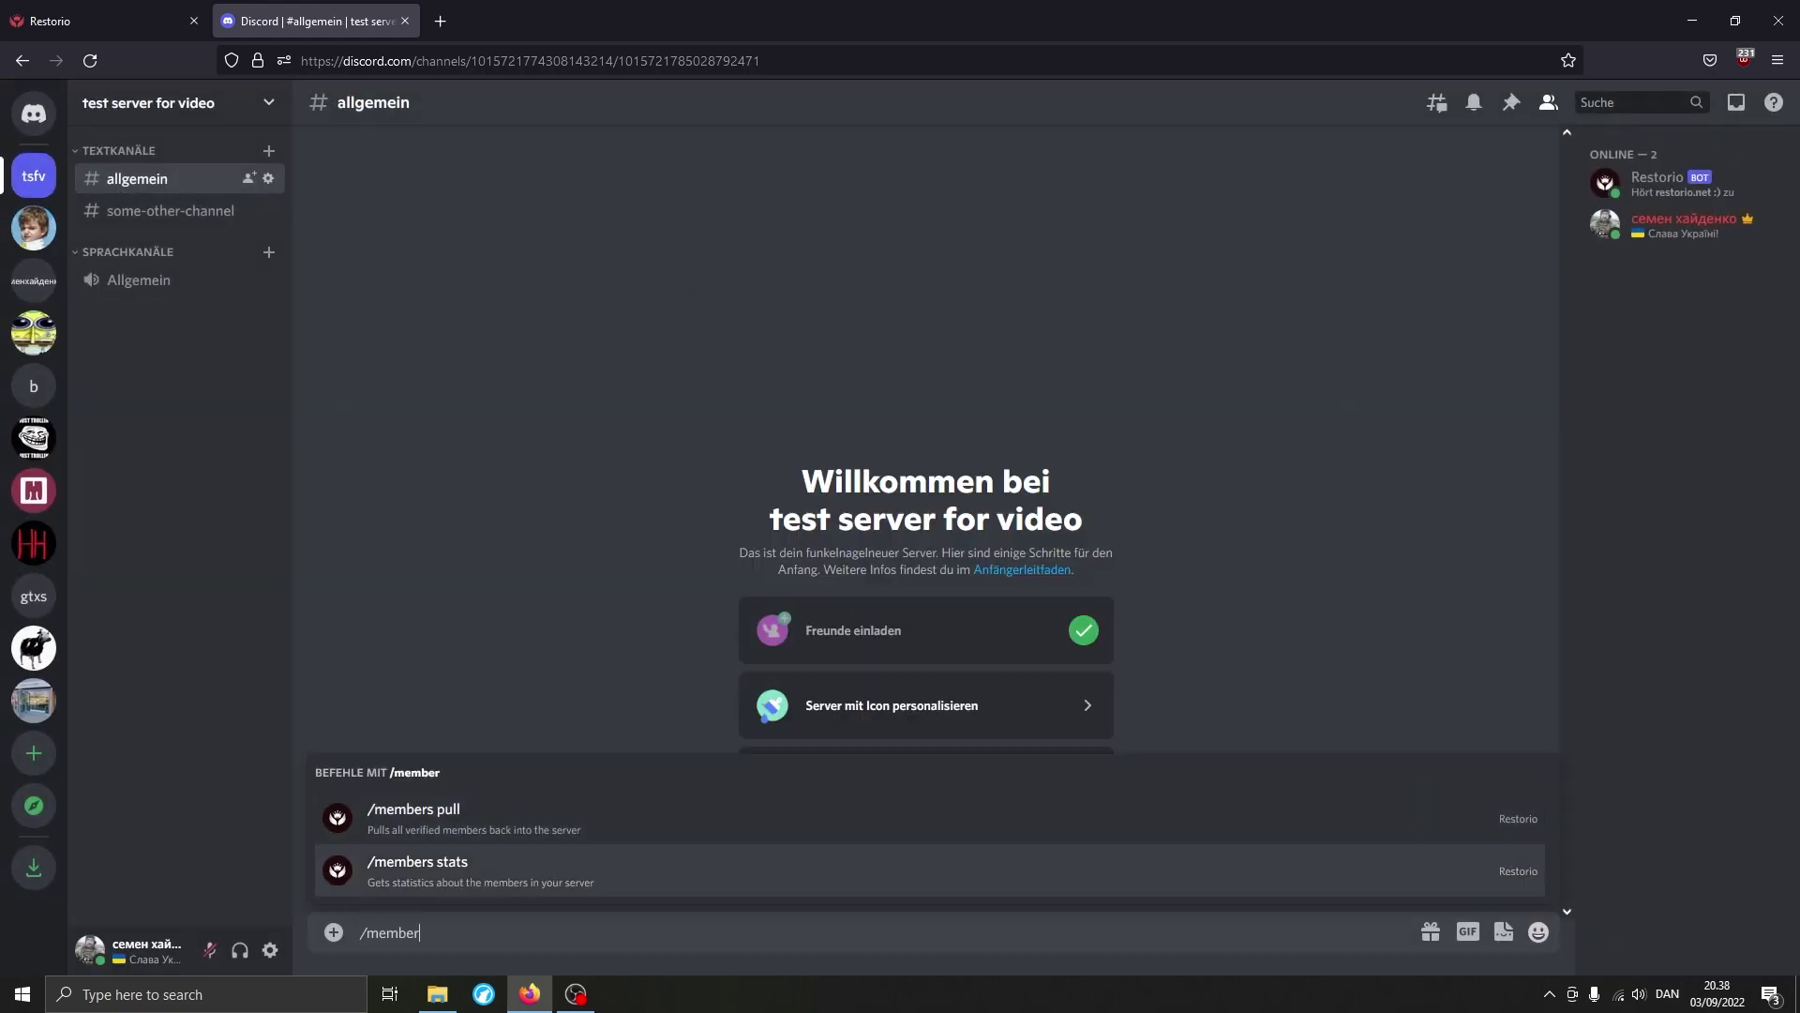
key("Return")
key("Return")
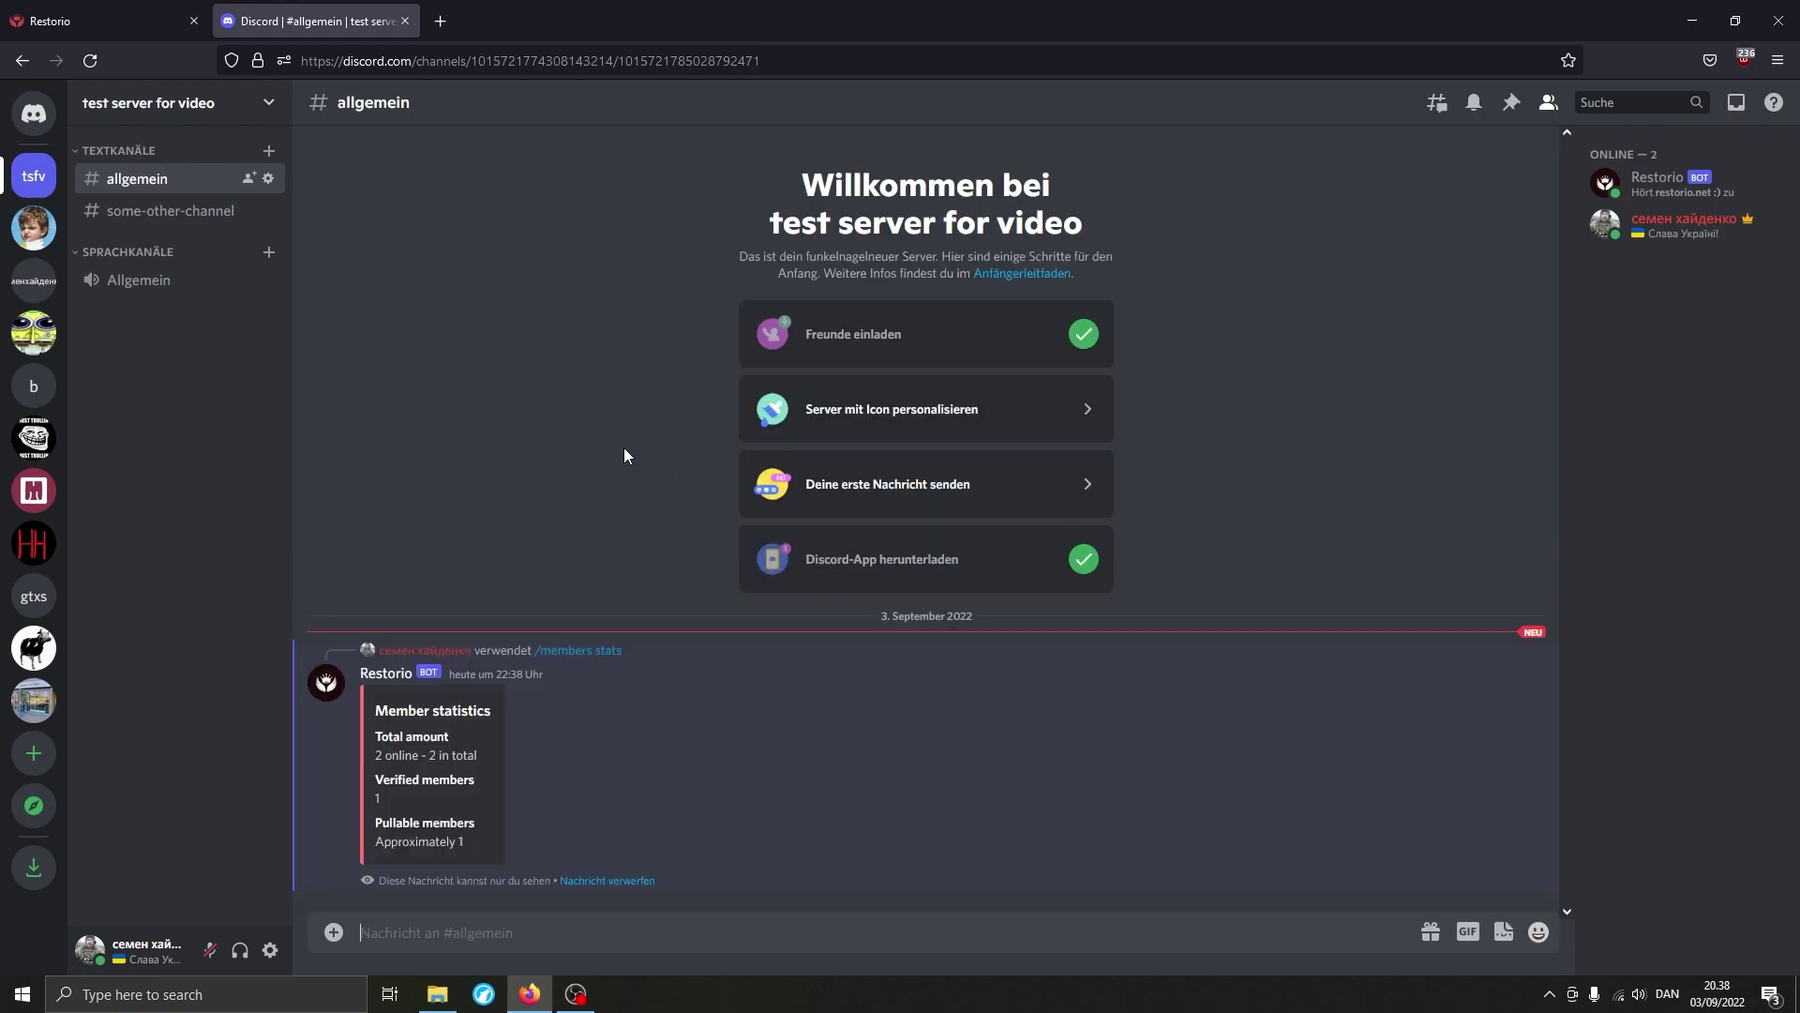
left_click_drag(376, 841, 477, 857)
left_click(476, 858)
left_click(600, 880)
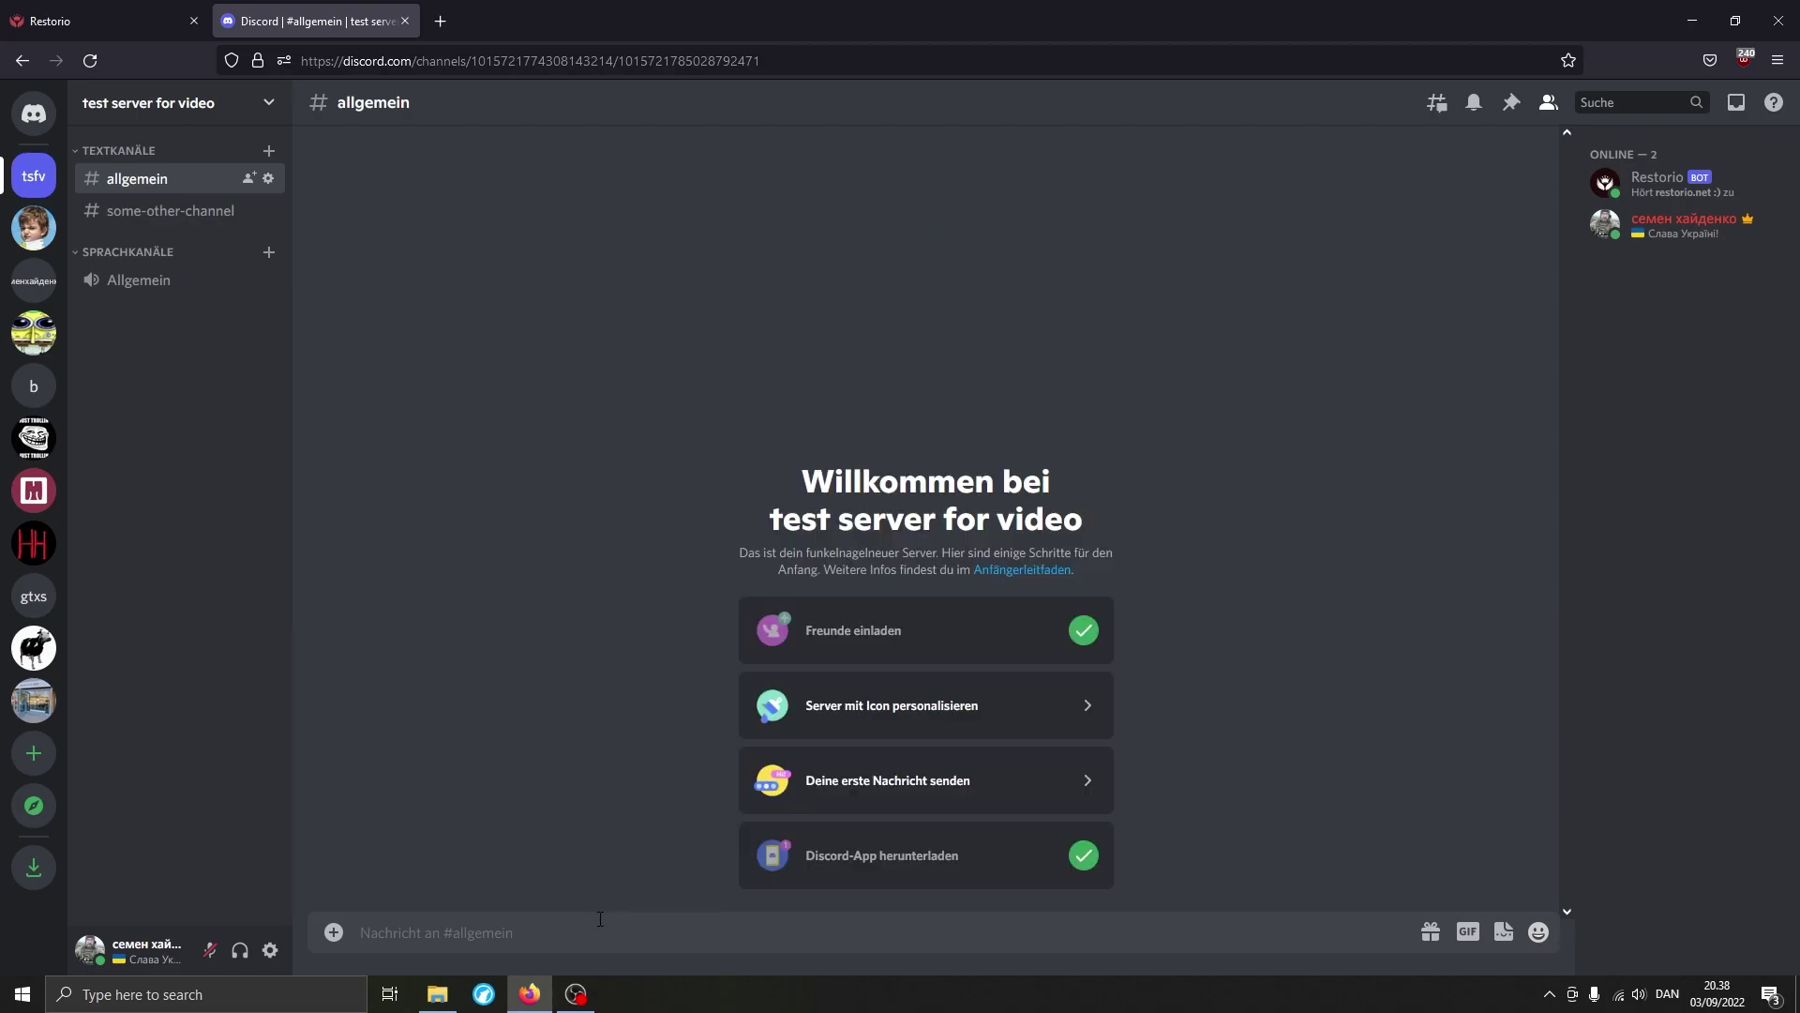
Run /members pull to bring 1 member back, then check the member's profile.
type("/members")
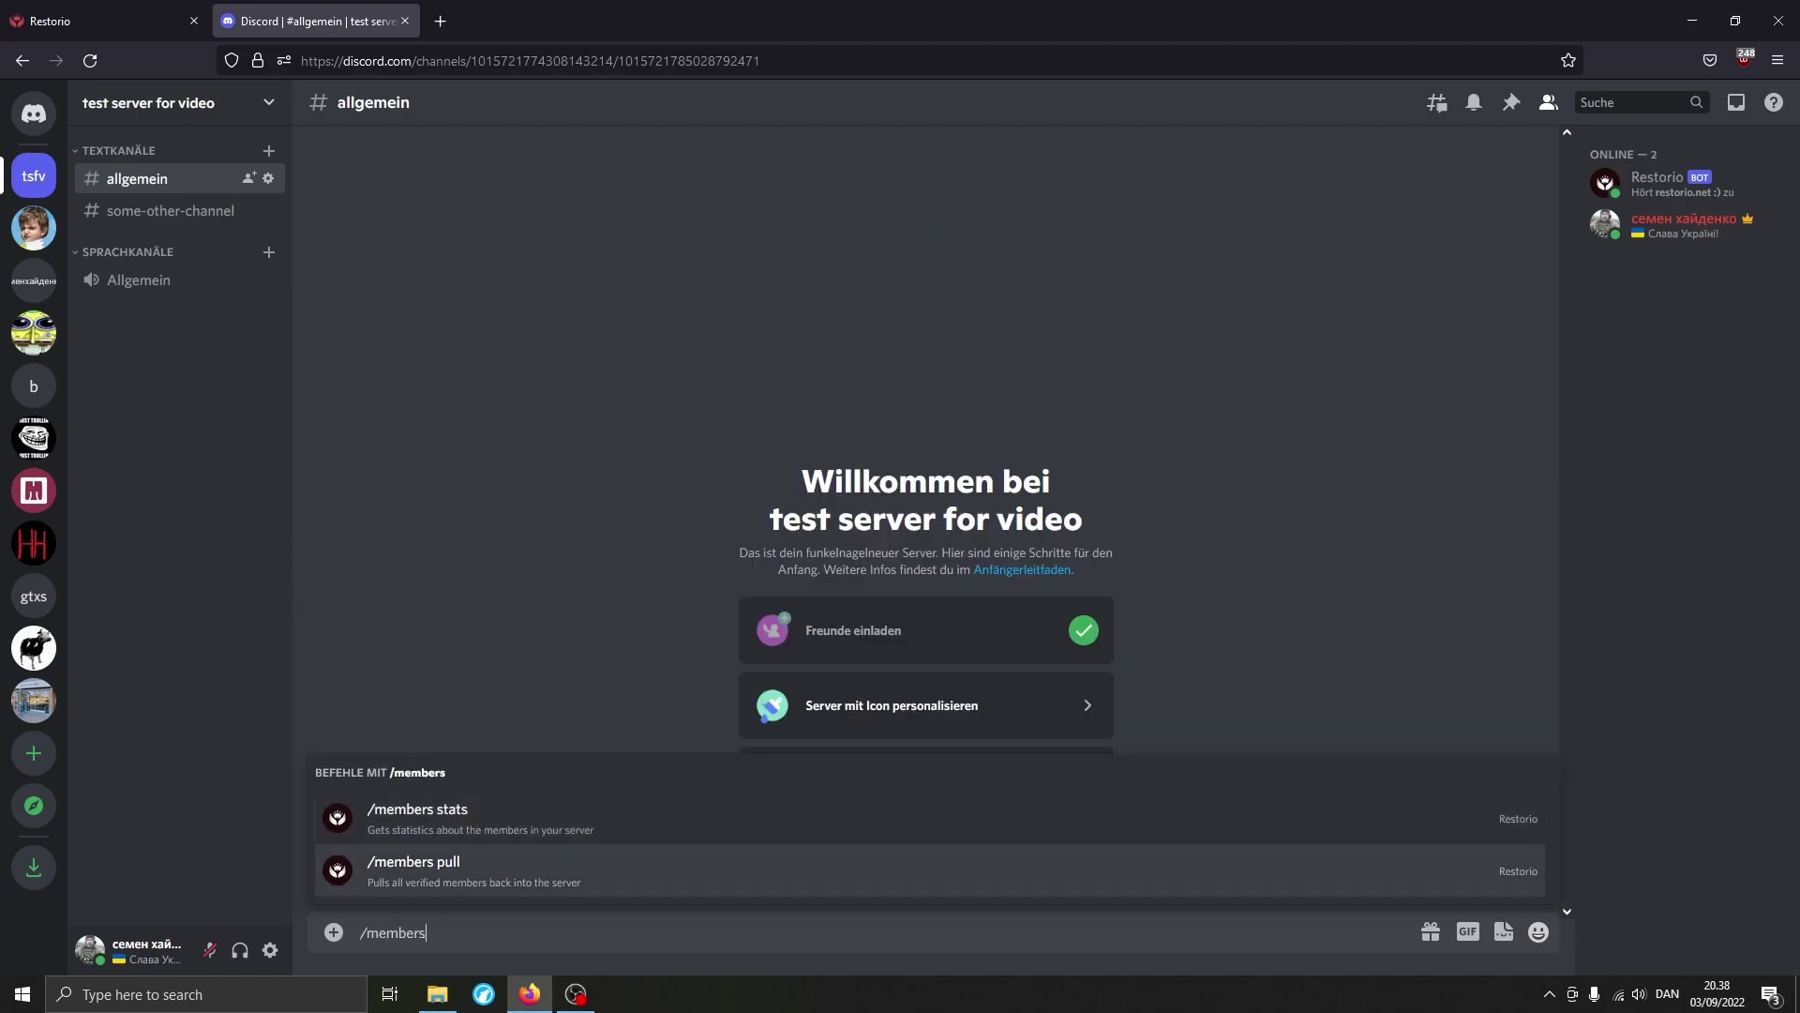
key("Return")
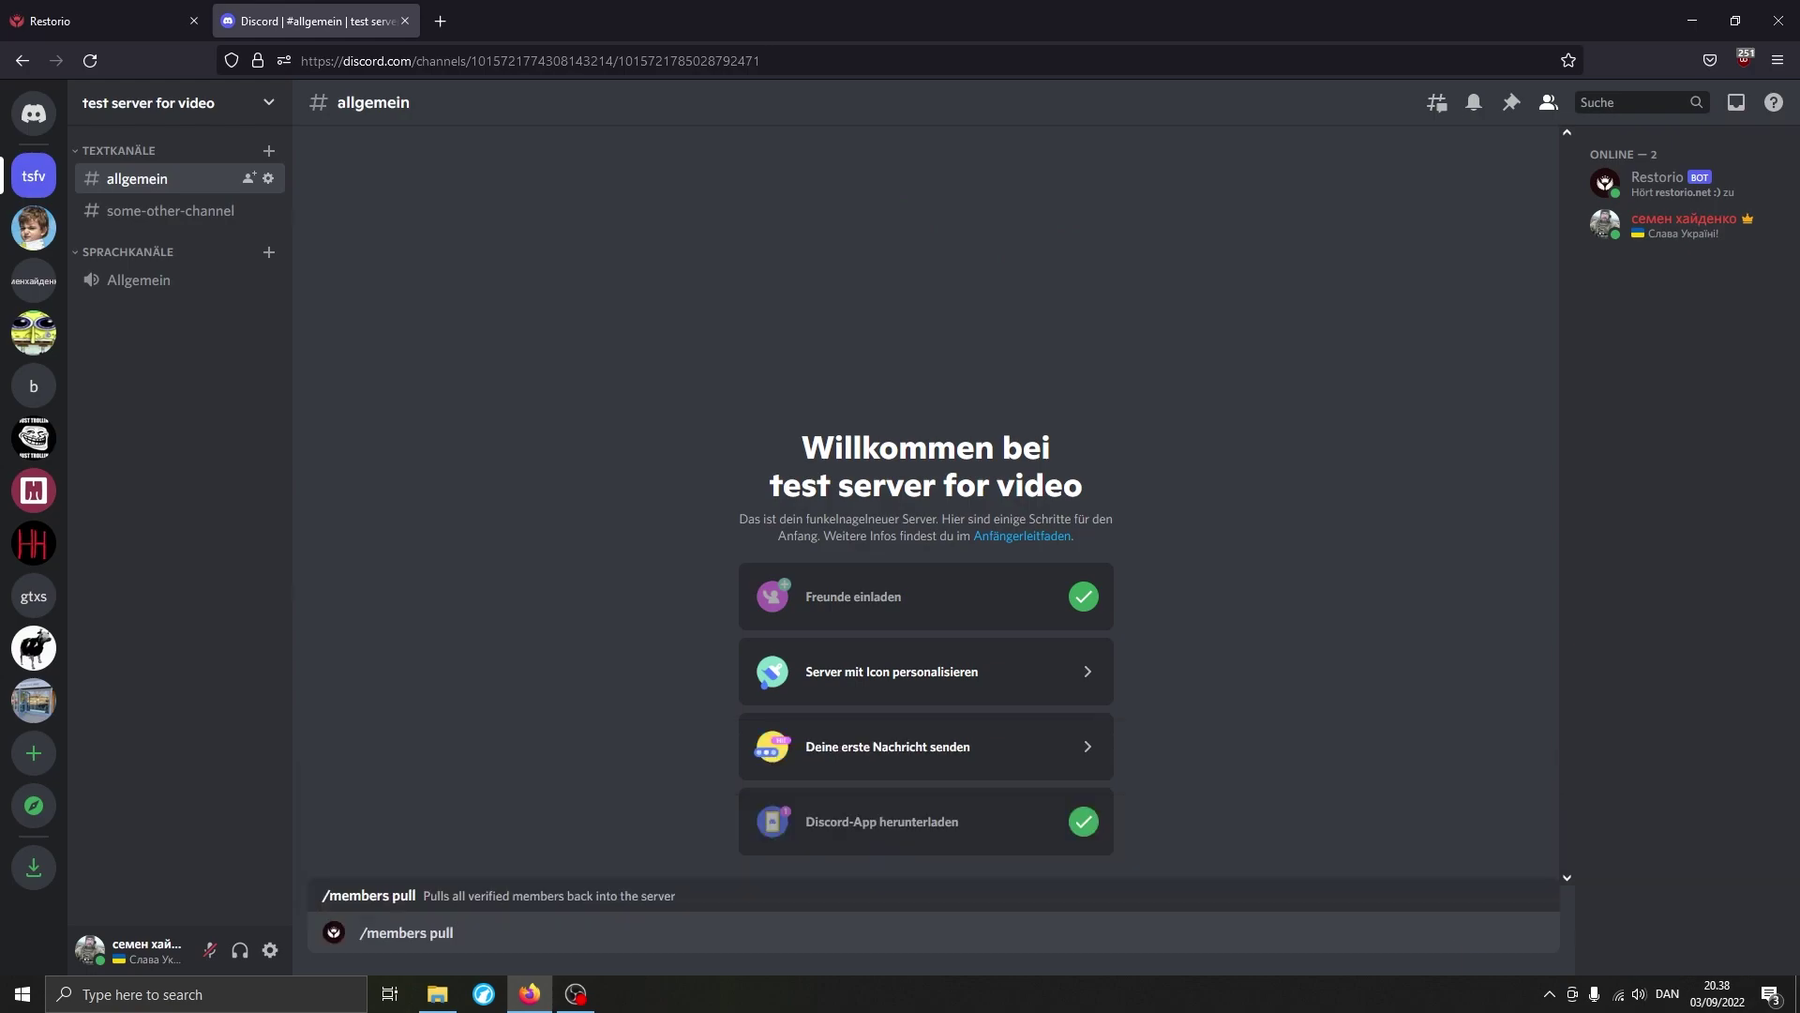
key("Return")
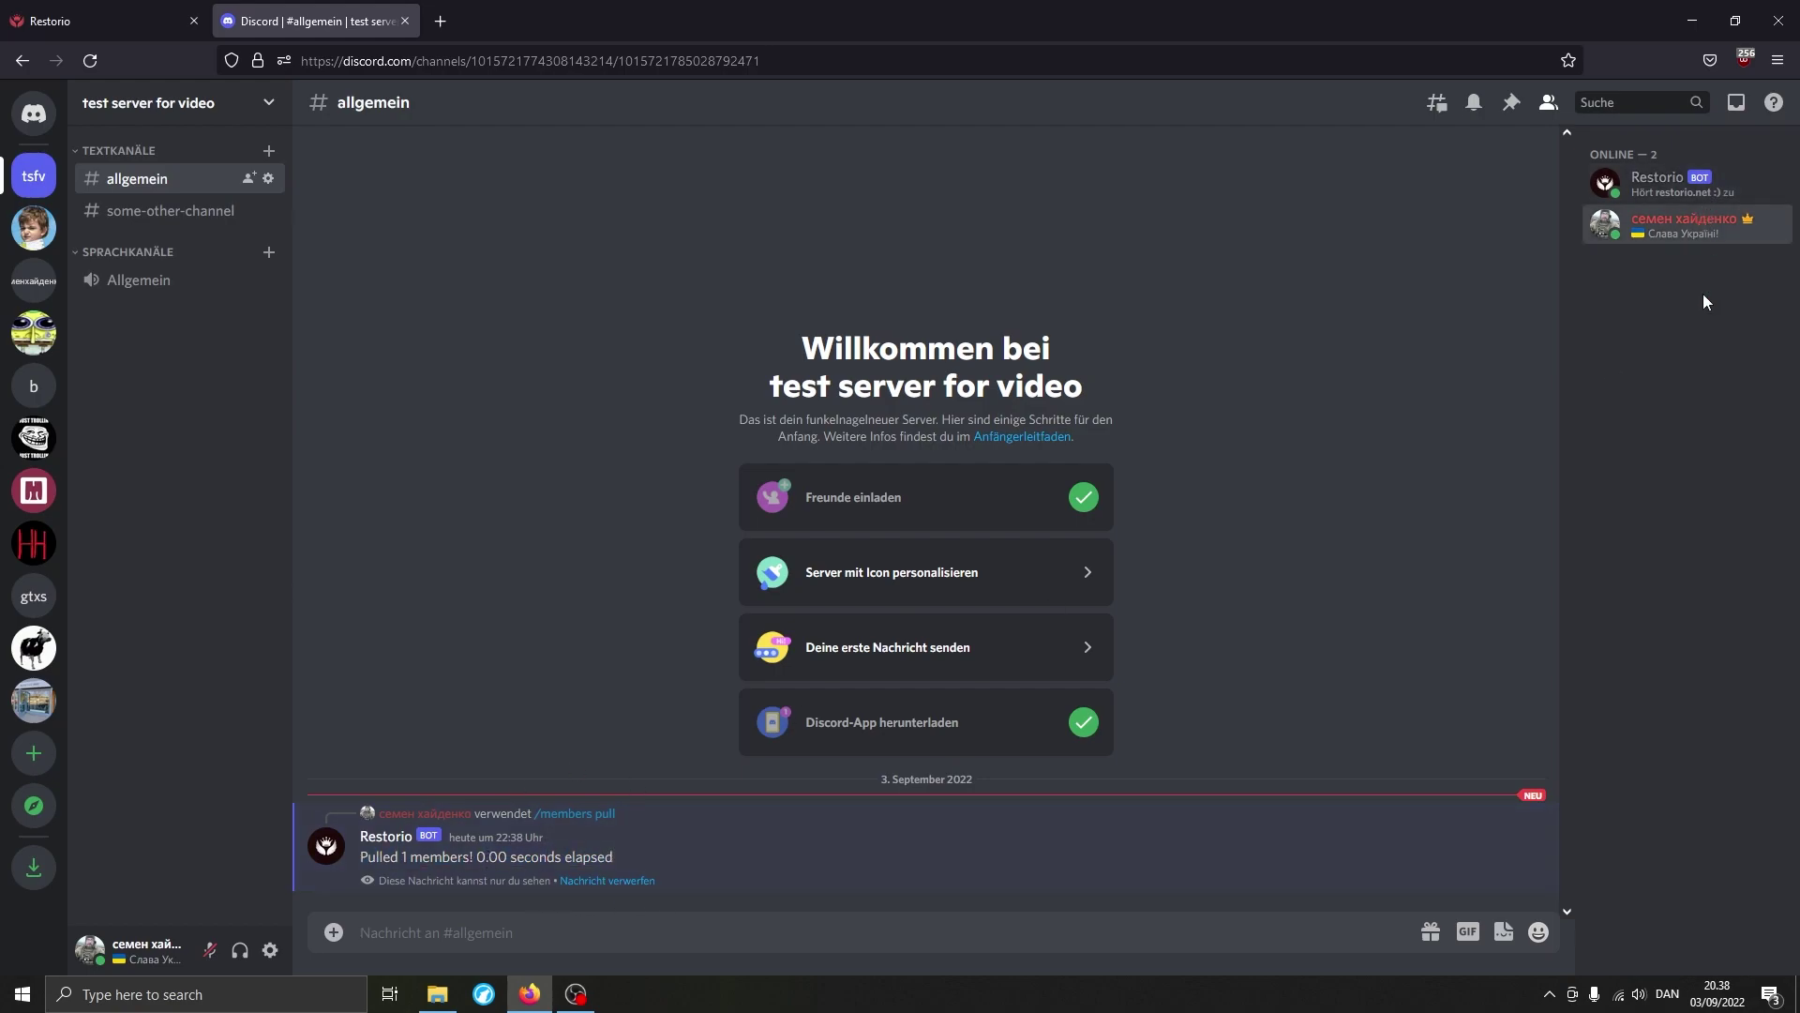
left_click(1679, 223)
left_click(581, 249)
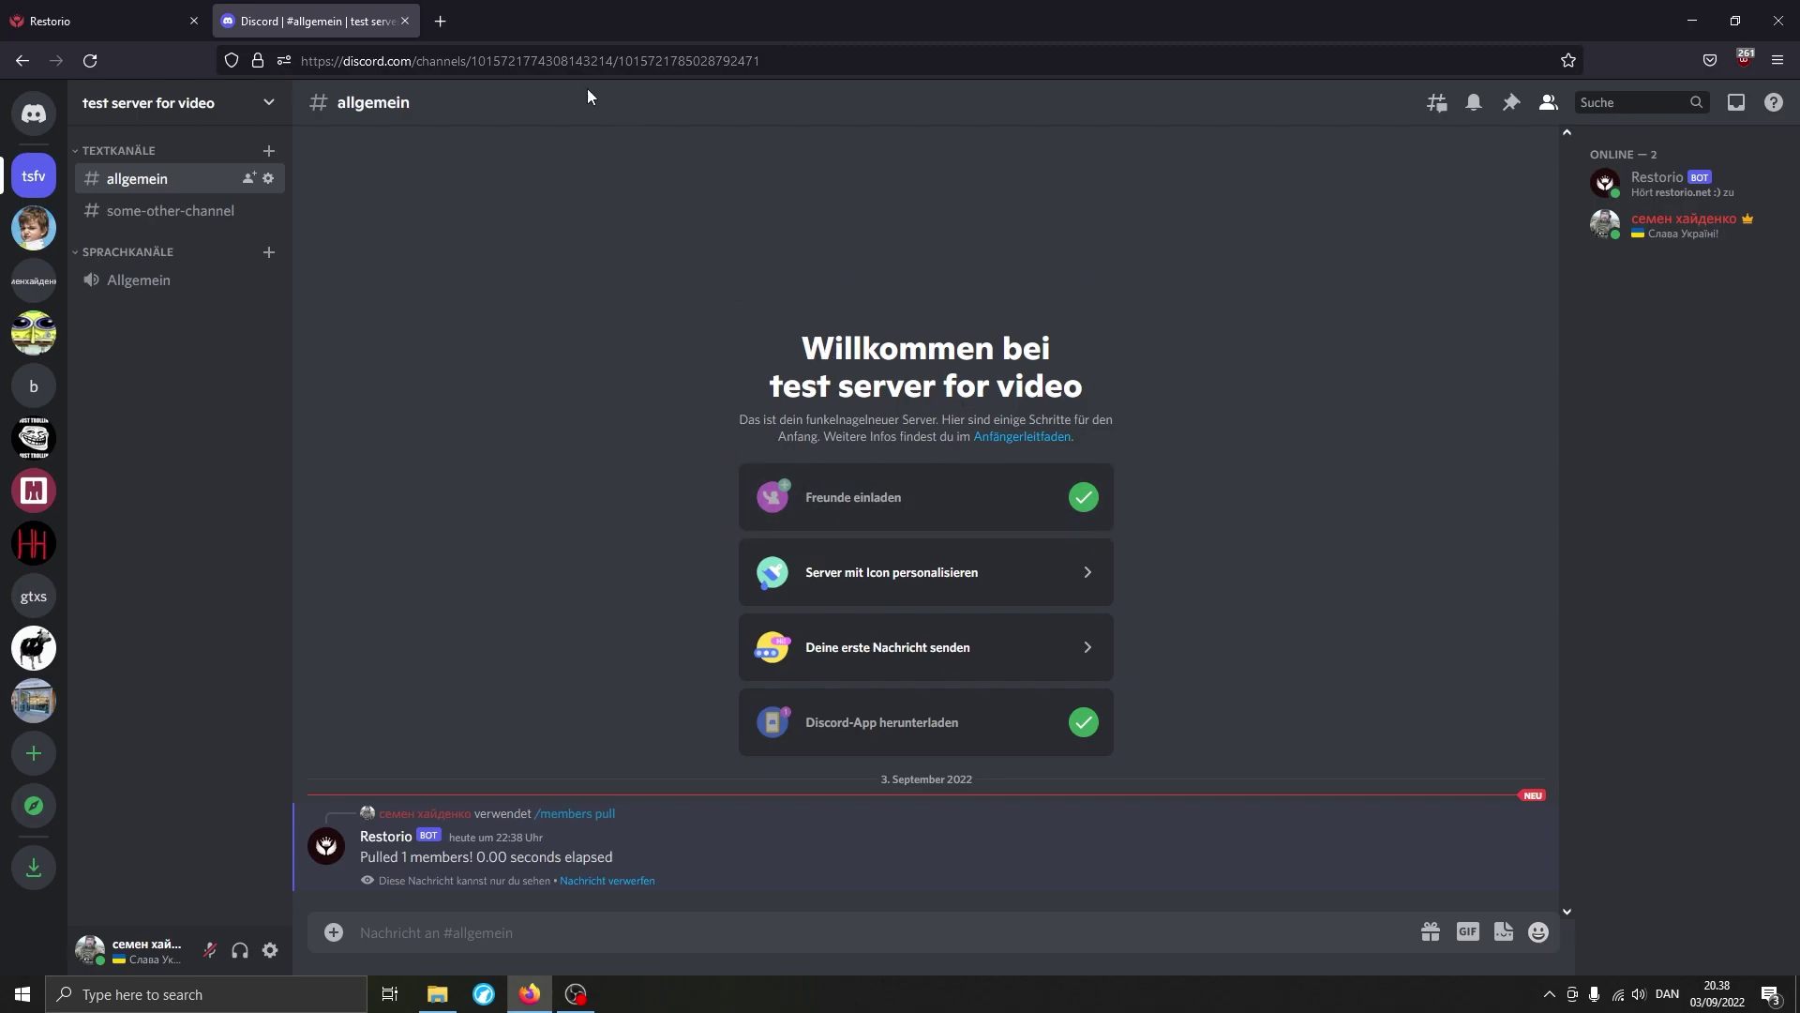
Open restorio.net in a new tab and go to its FAQ page.
left_click(440, 20)
type("restorio")
key("Return")
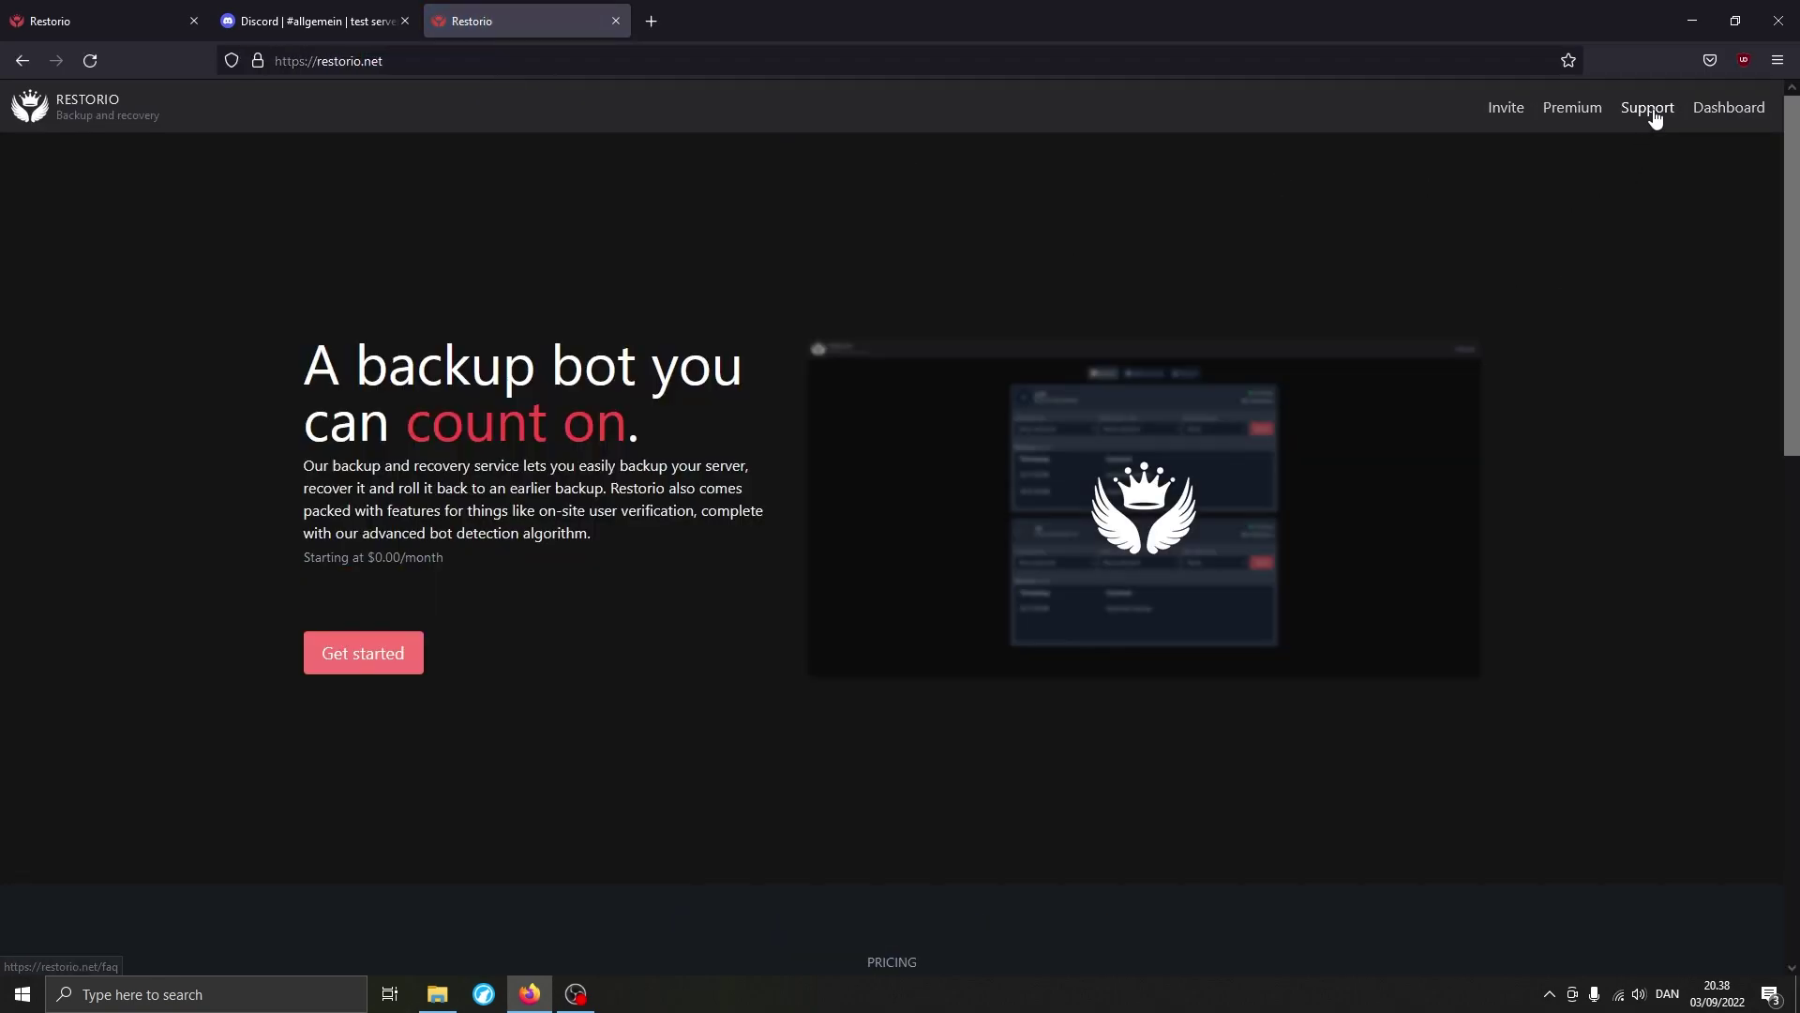
left_click(1650, 108)
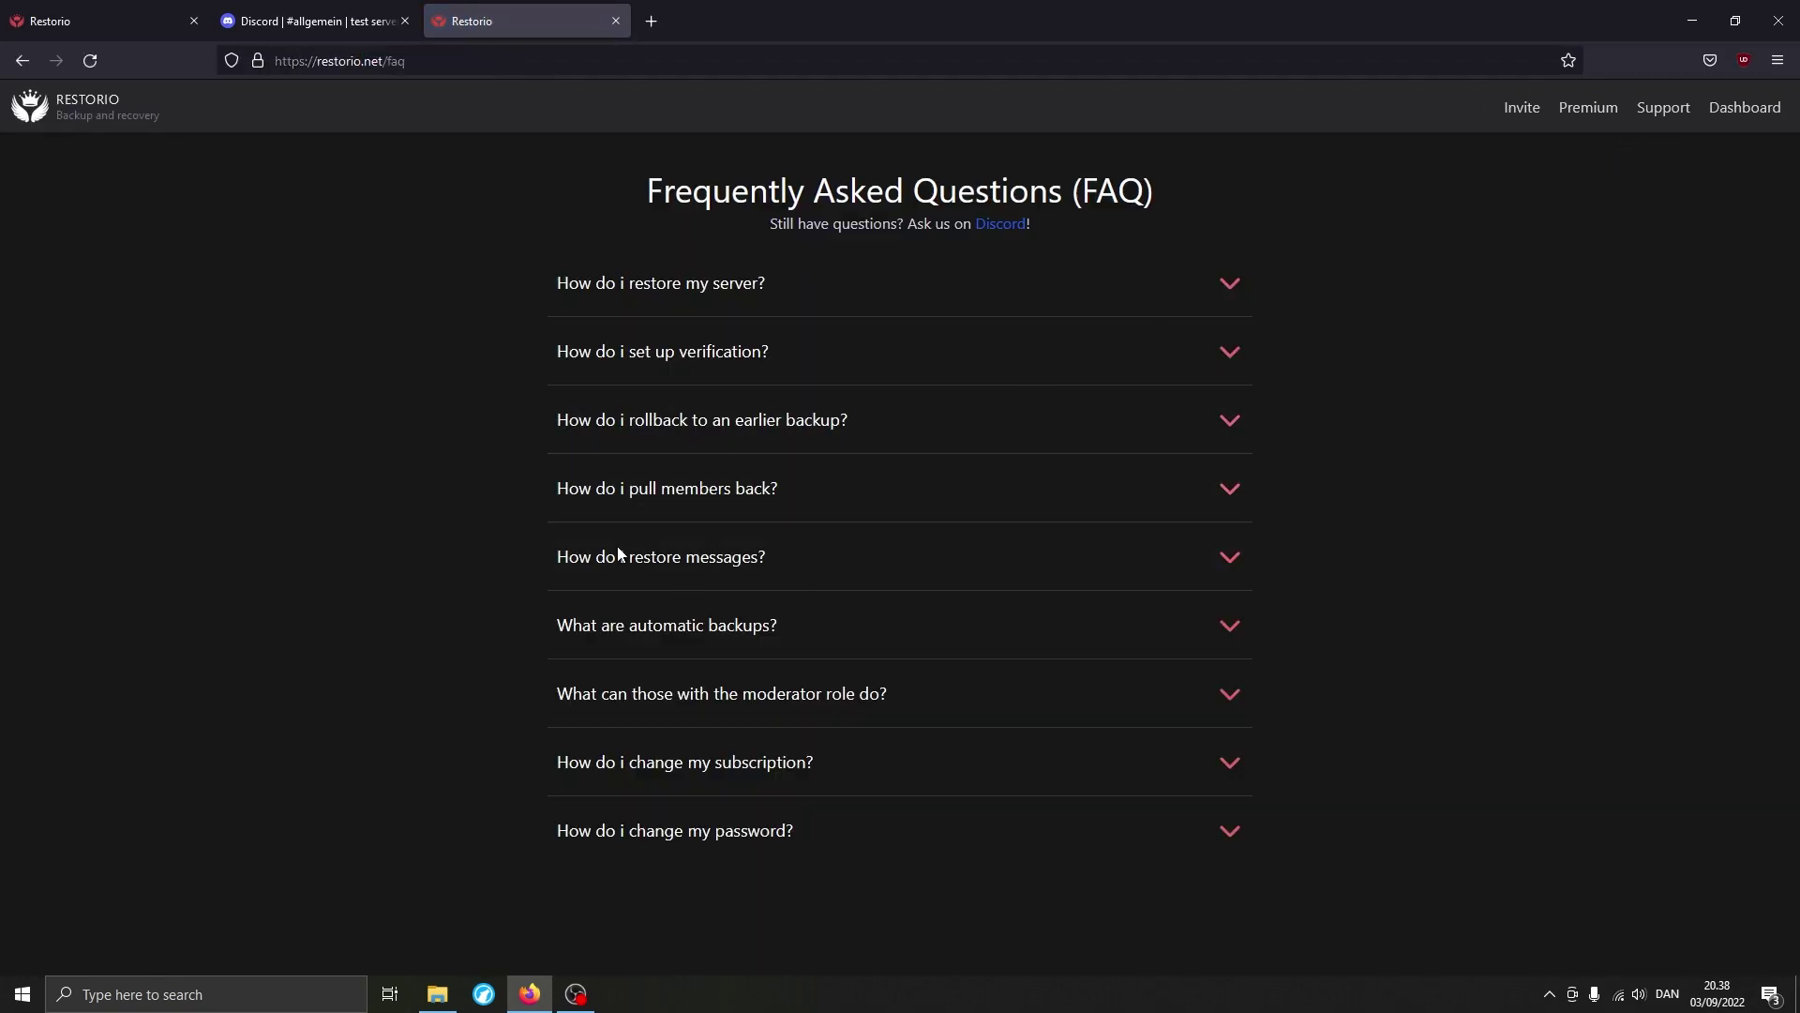